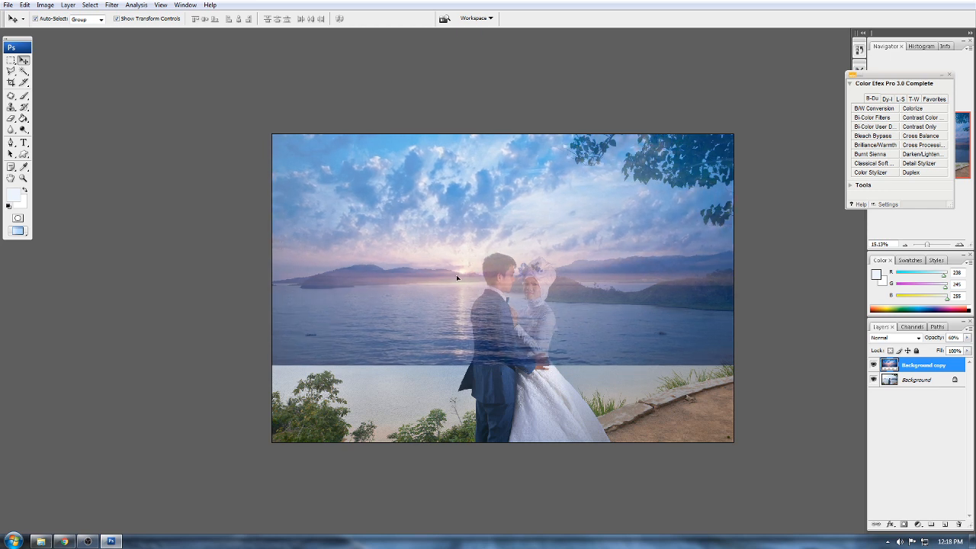
Step: Scale the sunset sky layer down slightly to bring its side edges closer to the couple photo's, and apply the transform
{"action": "left_click_drag", "start_coordinate": [745, 68], "coordinate": [733, 69]}
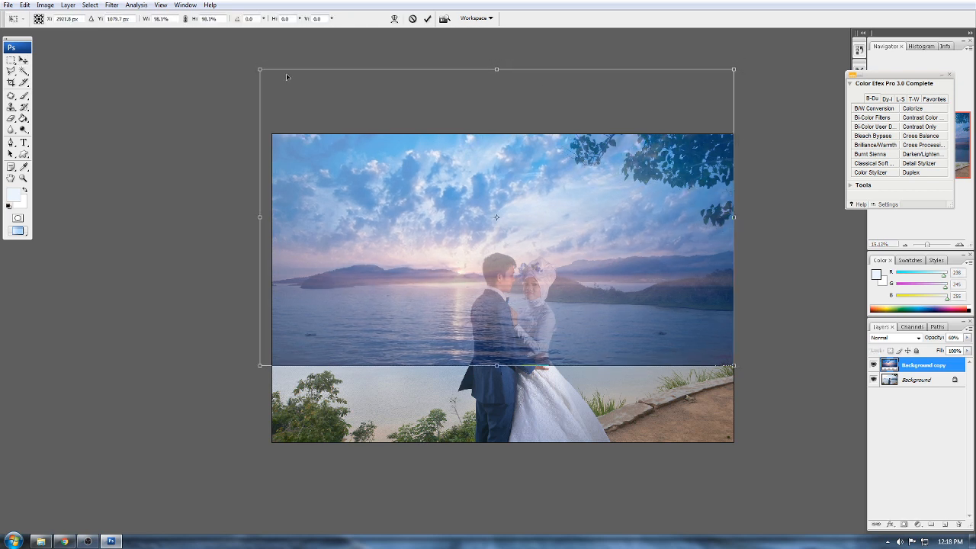
{"action": "mouse_move", "coordinate": [260, 68]}
{"action": "left_mouse_down"}
{"action": "mouse_move", "coordinate": [267, 81]}
{"action": "mouse_move", "coordinate": [265, 73]}
{"action": "left_mouse_up"}
{"action": "key", "text": "Return"}
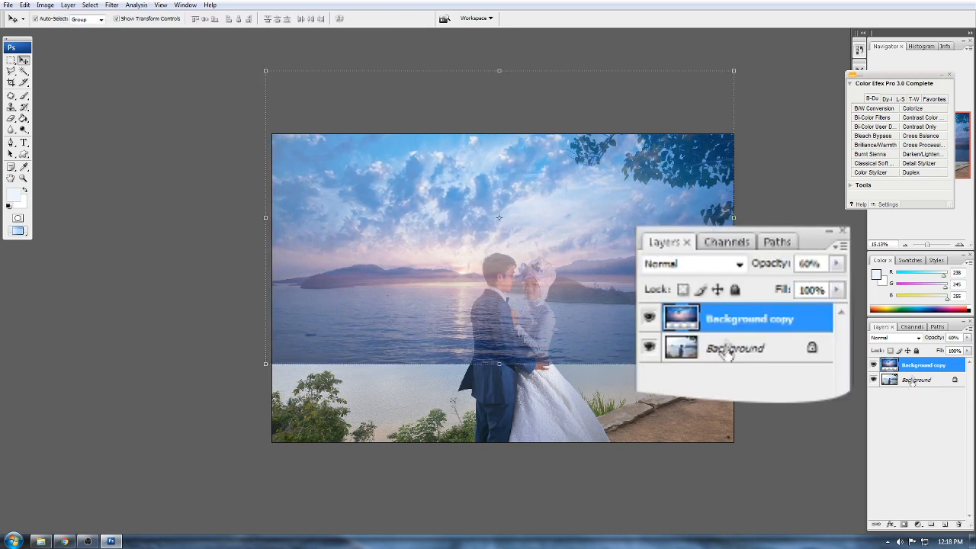
Step: Hide the Background copy sky layer and make the Background photo layer active
{"action": "left_click", "coordinate": [873, 365]}
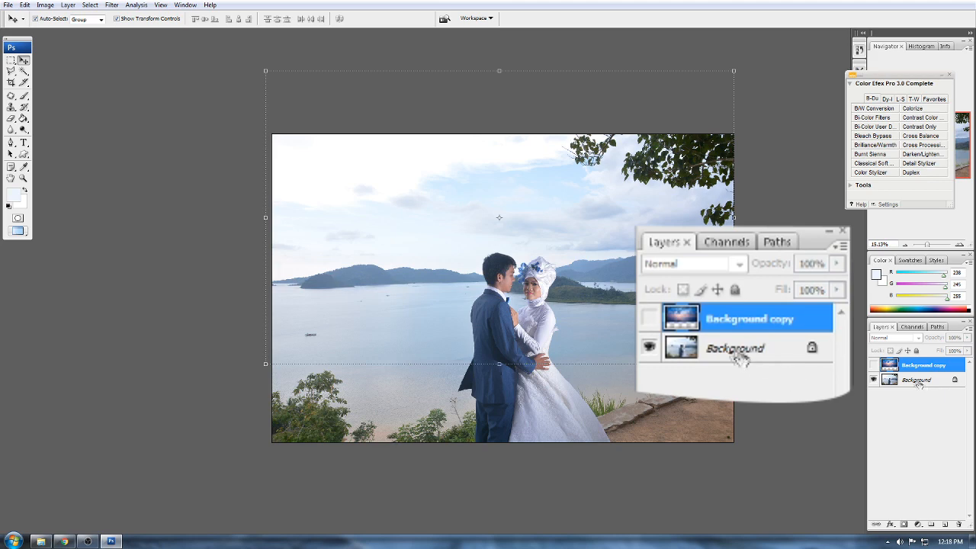
{"action": "left_click", "coordinate": [873, 365]}
{"action": "scroll", "coordinate": [493, 246], "scroll_direction": "up", "scroll_amount": 5}
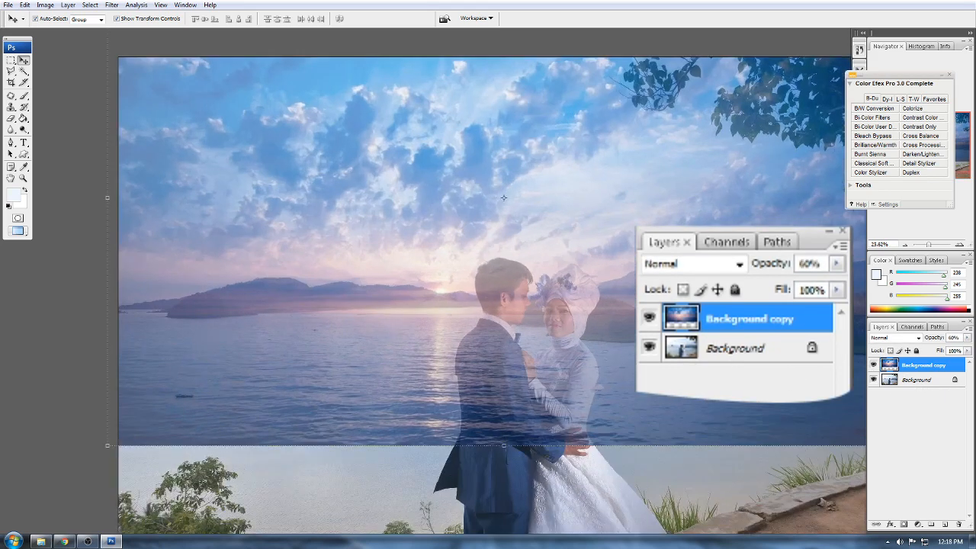
{"action": "left_click", "coordinate": [873, 365]}
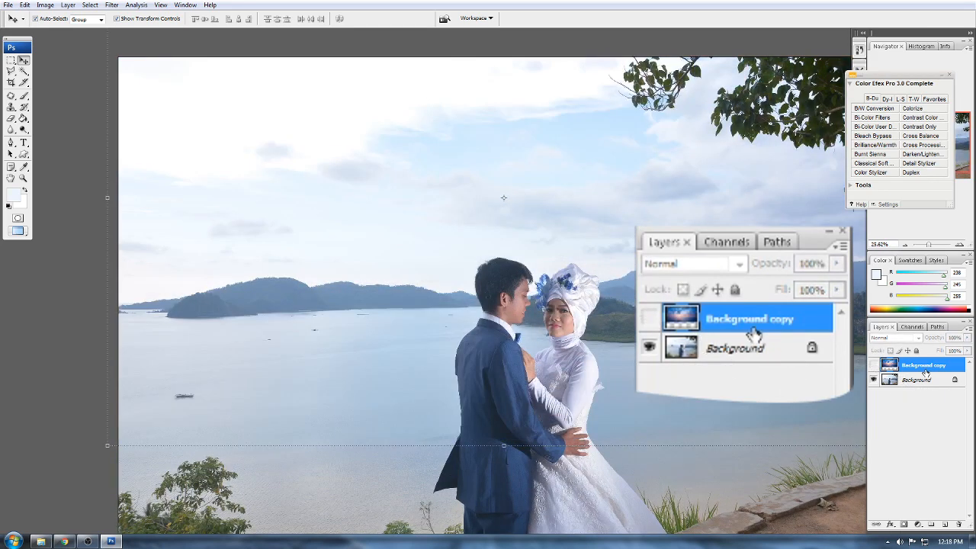
{"action": "left_click", "coordinate": [920, 379]}
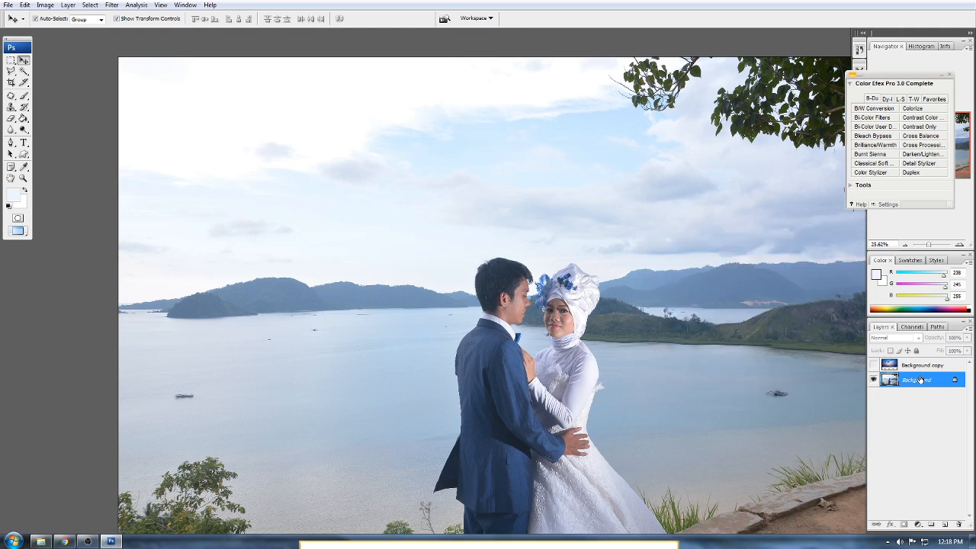
Step: Select the bright sky of the Background photo with Color Range, using Sampled Colors and a fuzziness of 104
{"action": "left_click", "coordinate": [111, 5]}
{"action": "mouse_move", "coordinate": [91, 5]}
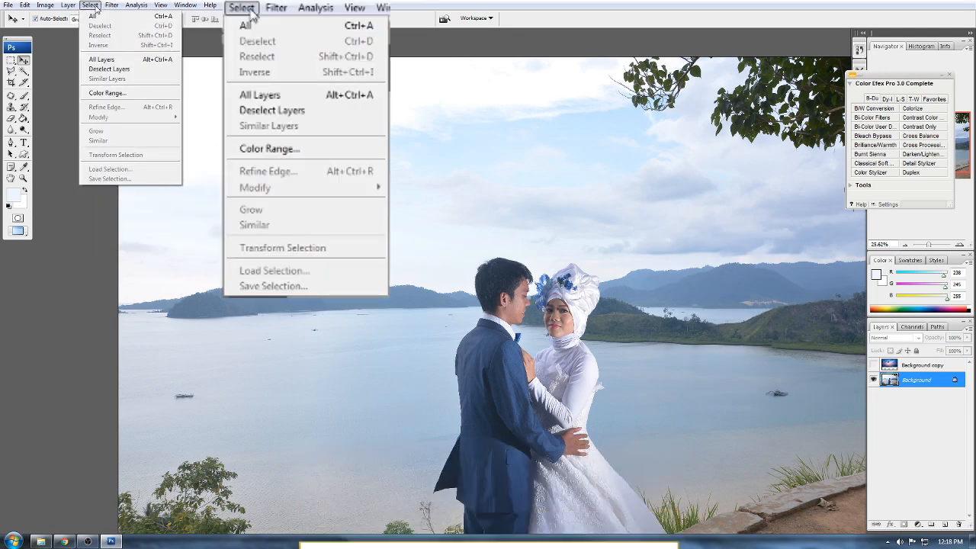
{"action": "left_click", "coordinate": [102, 93]}
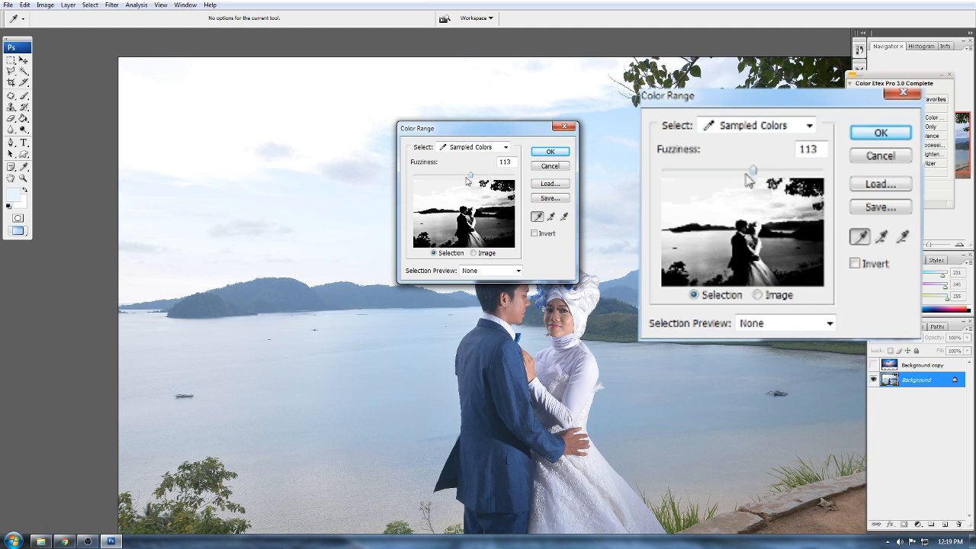
{"action": "mouse_move", "coordinate": [469, 177]}
{"action": "left_mouse_down"}
{"action": "mouse_move", "coordinate": [446, 179]}
{"action": "mouse_move", "coordinate": [467, 178]}
{"action": "left_mouse_up"}
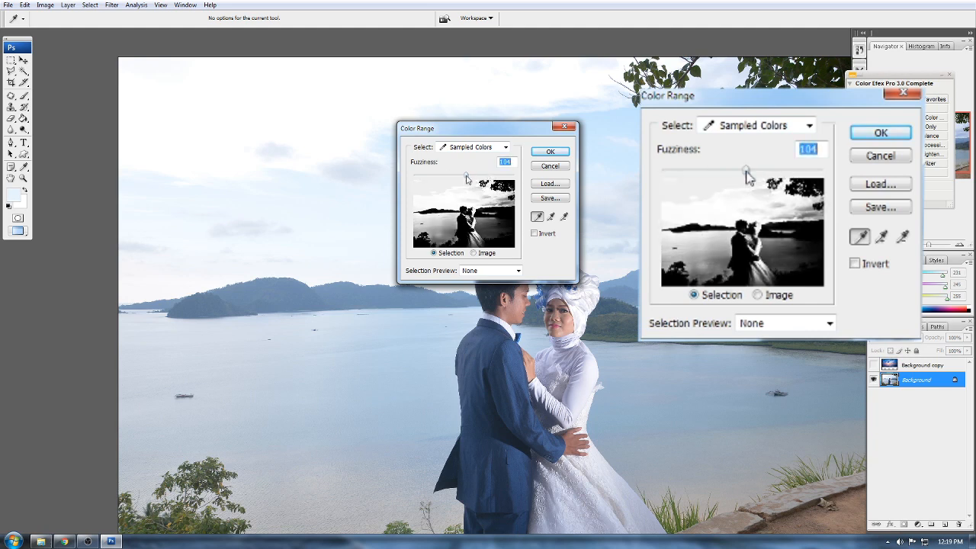
{"action": "left_click", "coordinate": [550, 151]}
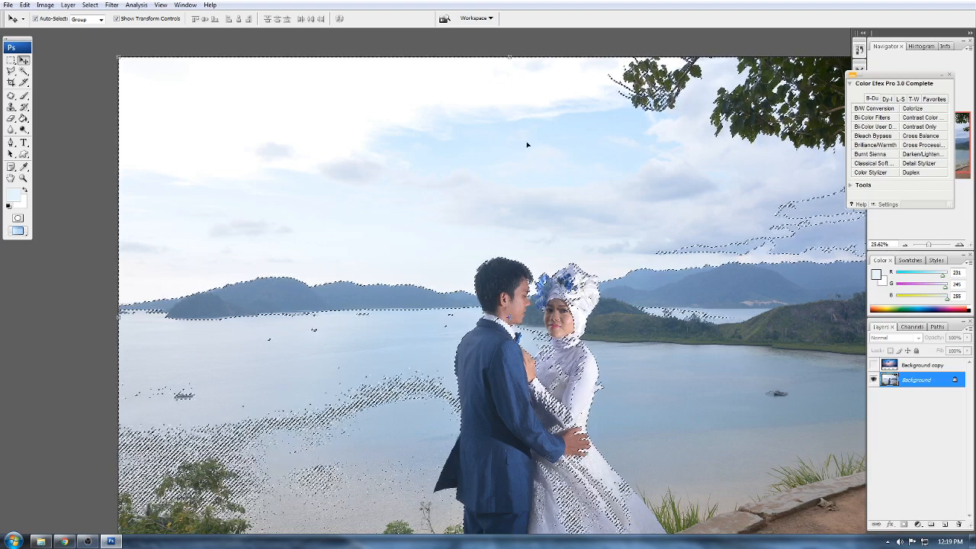
{"action": "scroll", "coordinate": [500, 276], "scroll_direction": "up", "scroll_amount": 15}
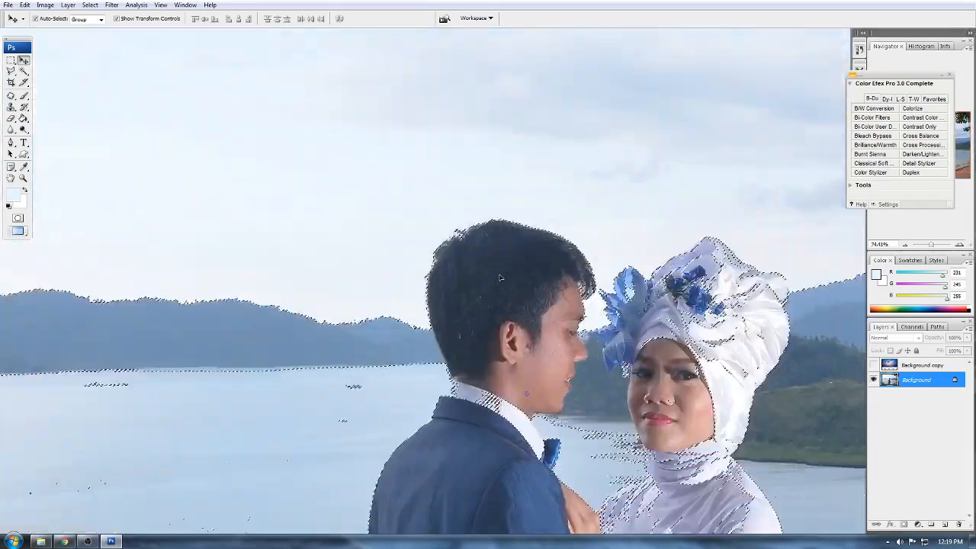
{"action": "scroll", "coordinate": [498, 265], "scroll_direction": "down", "scroll_amount": 15}
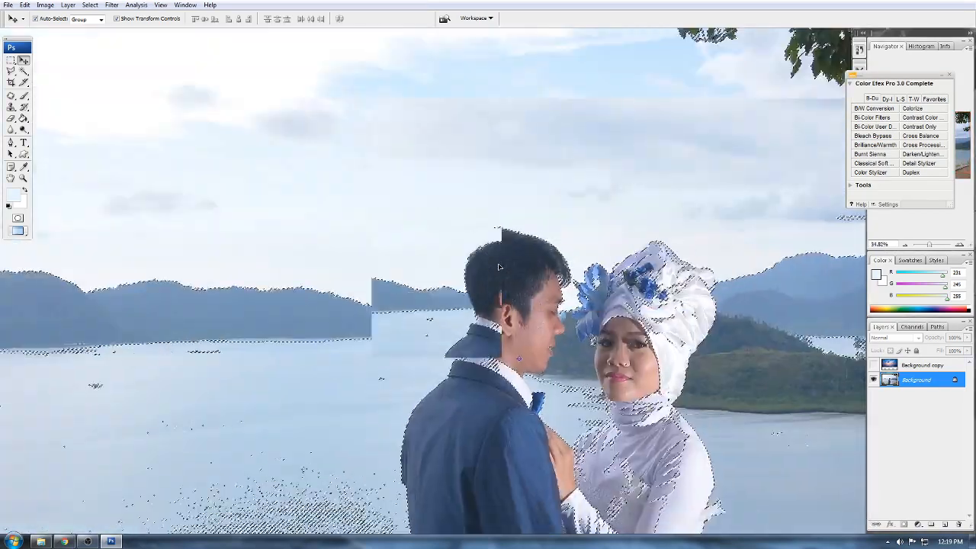
Step: Show the Background copy sky layer again, make it active and add a layer mask from the current selection
{"action": "left_click", "coordinate": [873, 364]}
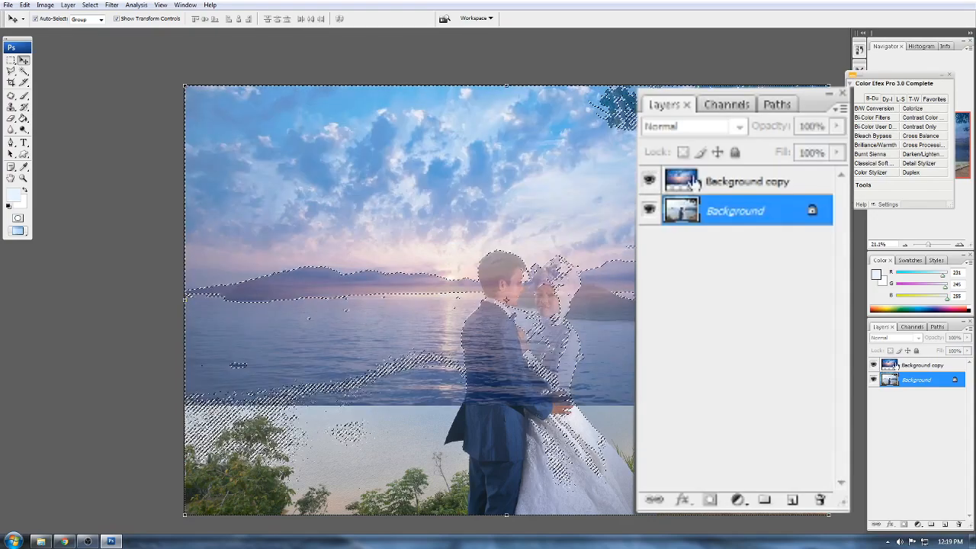
{"action": "left_click", "coordinate": [905, 364]}
{"action": "key", "text": "6"}
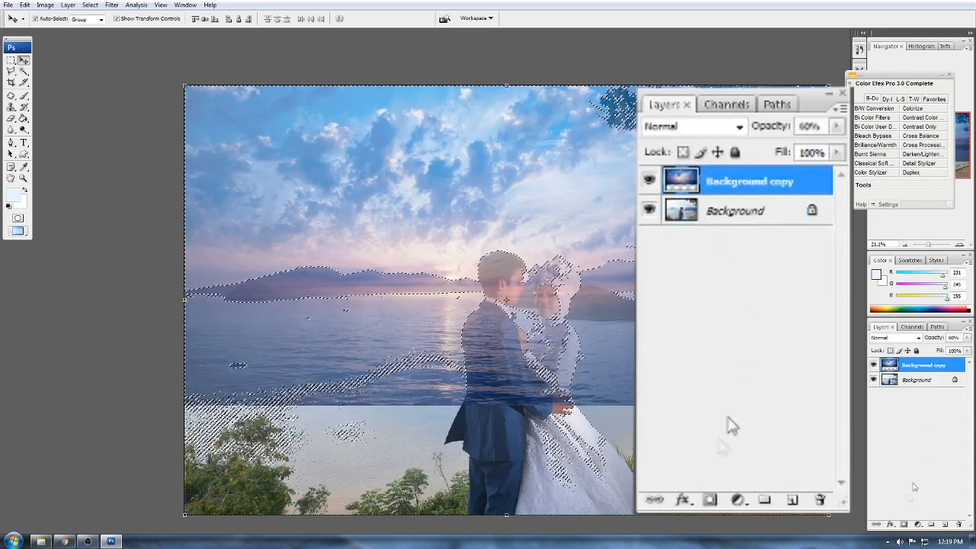
{"action": "left_click", "coordinate": [902, 524]}
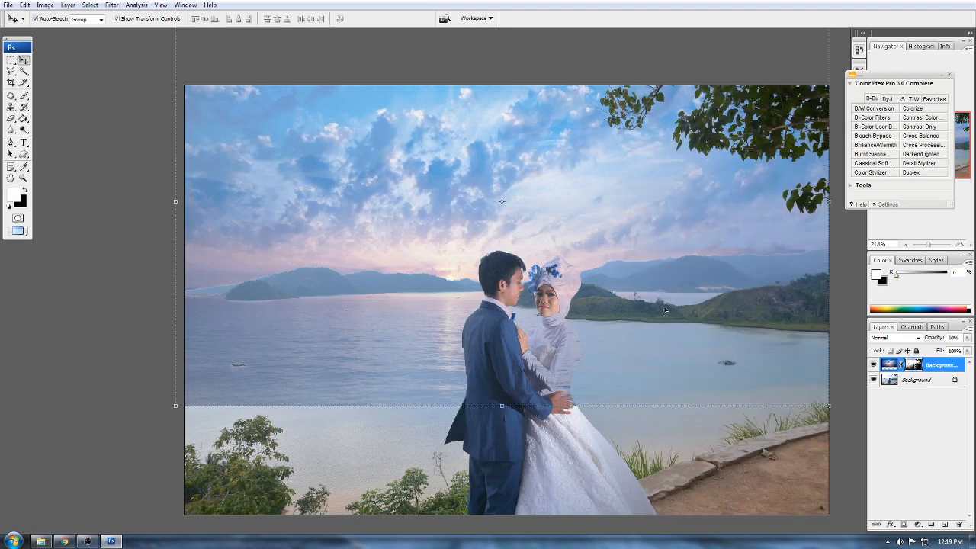
{"action": "scroll", "coordinate": [583, 299], "scroll_direction": "up", "scroll_amount": 3}
{"action": "scroll", "coordinate": [573, 325], "scroll_direction": "down", "scroll_amount": 3}
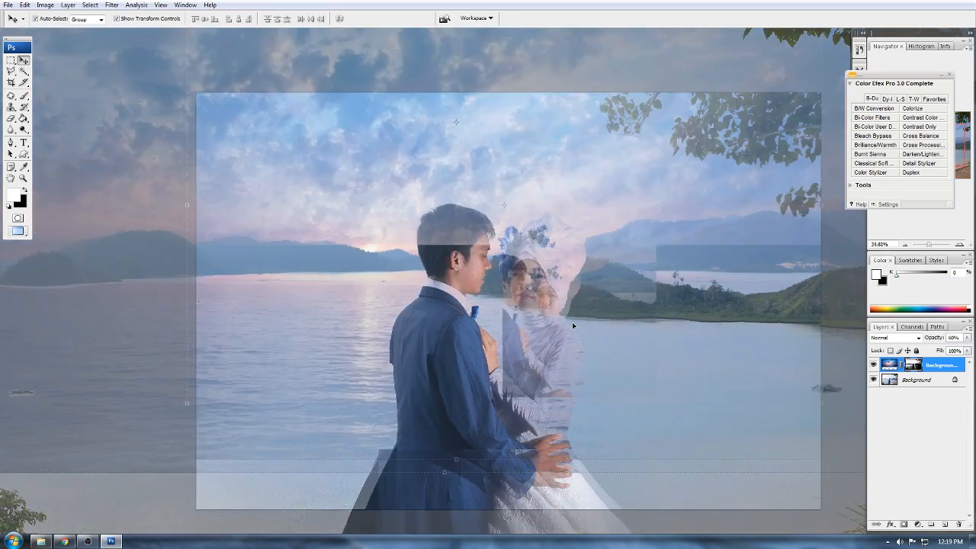
{"action": "left_click", "coordinate": [872, 365]}
{"action": "left_click", "coordinate": [872, 366]}
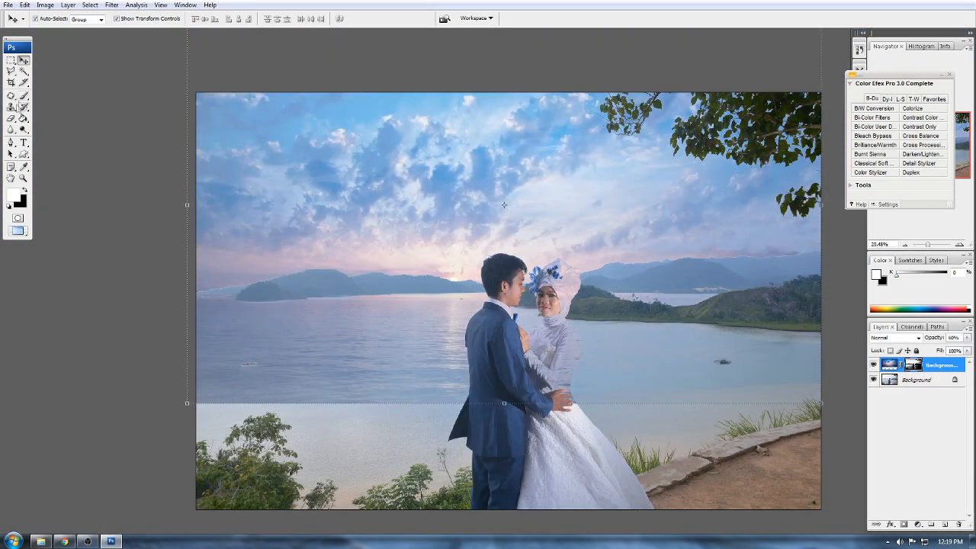
Step: Erase on the sky layer's mask with a 1200 px Eraser brush to clear the sunset image from the water and the couple's bodies
{"action": "left_click", "coordinate": [11, 118]}
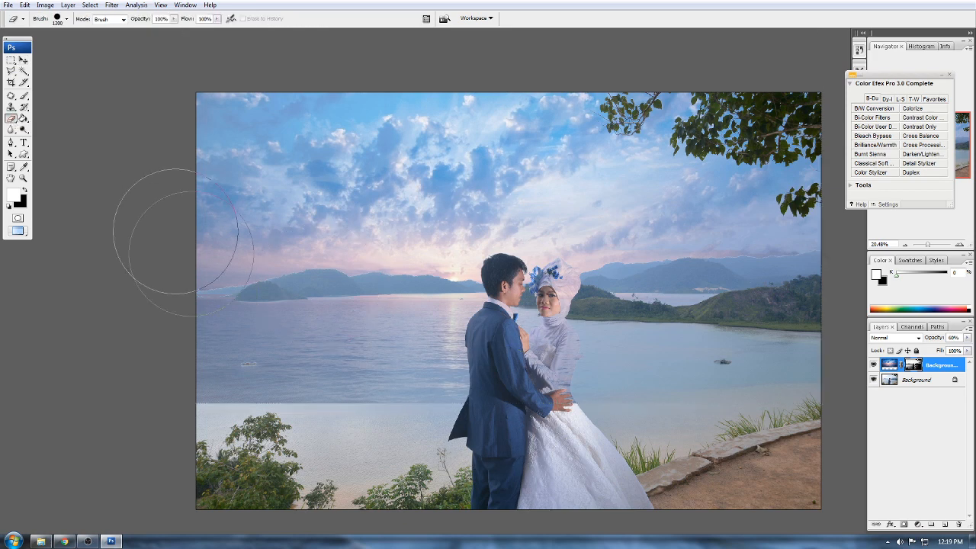
{"action": "left_click_drag", "start_coordinate": [458, 396], "coordinate": [236, 391]}
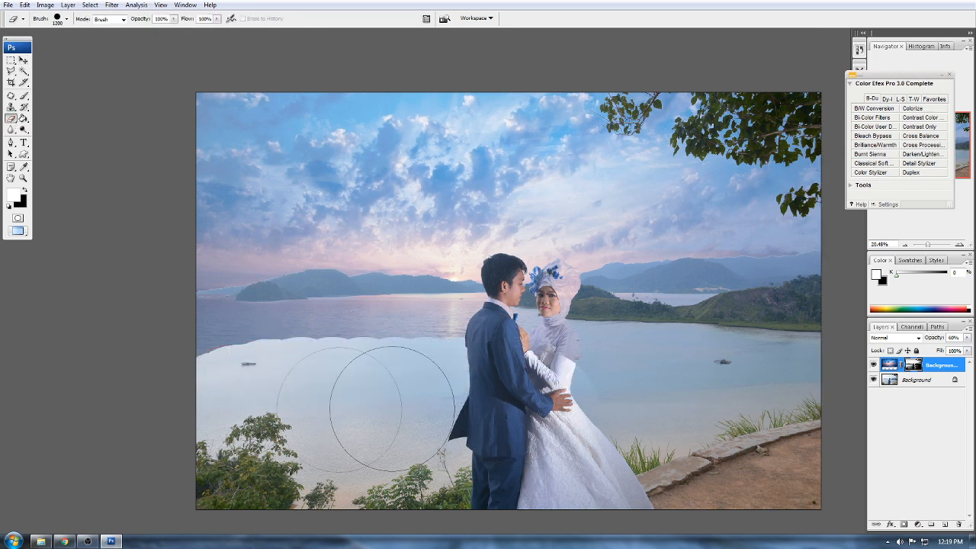
{"action": "mouse_move", "coordinate": [543, 365]}
{"action": "left_mouse_down"}
{"action": "mouse_move", "coordinate": [459, 364]}
{"action": "mouse_move", "coordinate": [485, 349]}
{"action": "mouse_move", "coordinate": [447, 338]}
{"action": "mouse_move", "coordinate": [463, 348]}
{"action": "mouse_move", "coordinate": [77, 355]}
{"action": "left_mouse_up"}
{"action": "scroll", "coordinate": [471, 347], "scroll_direction": "up", "scroll_amount": 4}
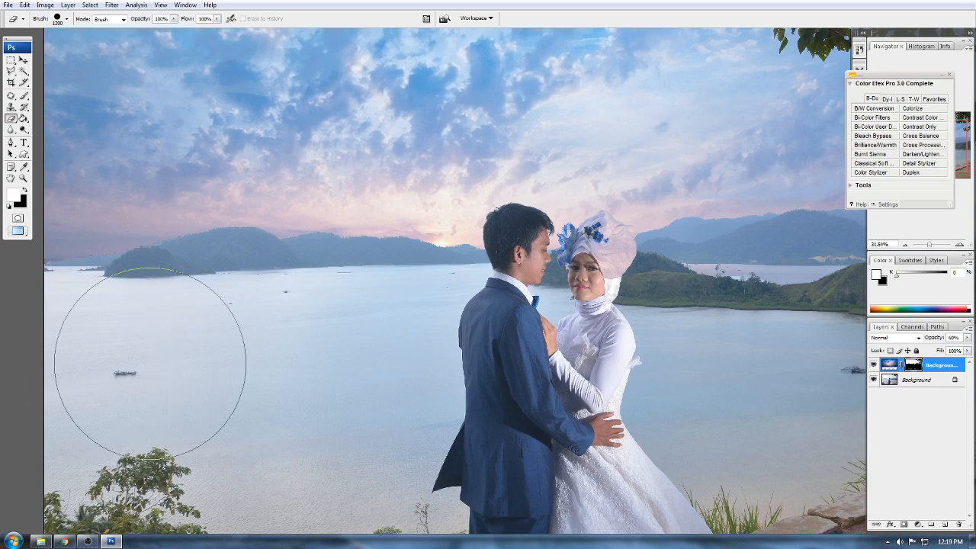
{"action": "left_click_drag", "start_coordinate": [683, 356], "coordinate": [531, 402]}
{"action": "scroll", "coordinate": [503, 398], "scroll_direction": "down", "scroll_amount": 5}
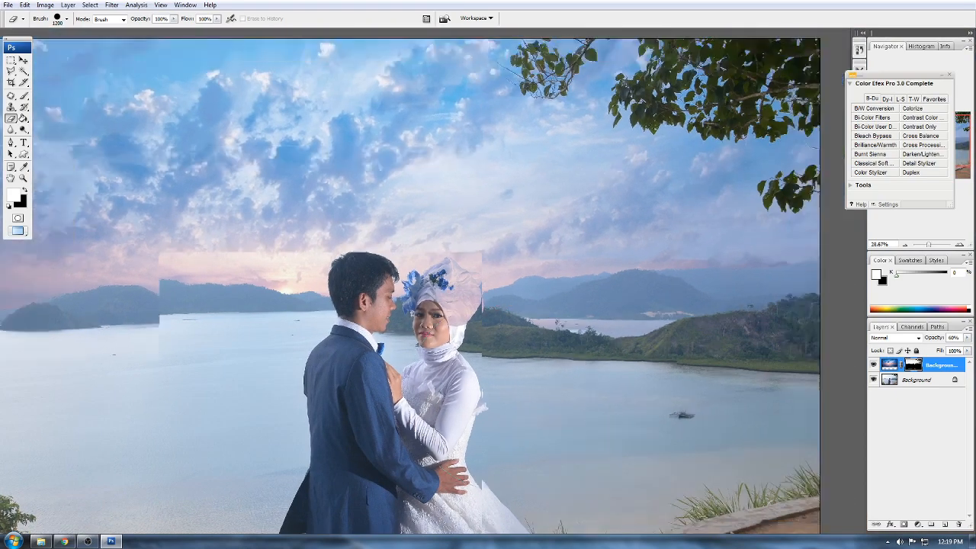
{"action": "scroll", "coordinate": [527, 399], "scroll_direction": "up", "scroll_amount": 5}
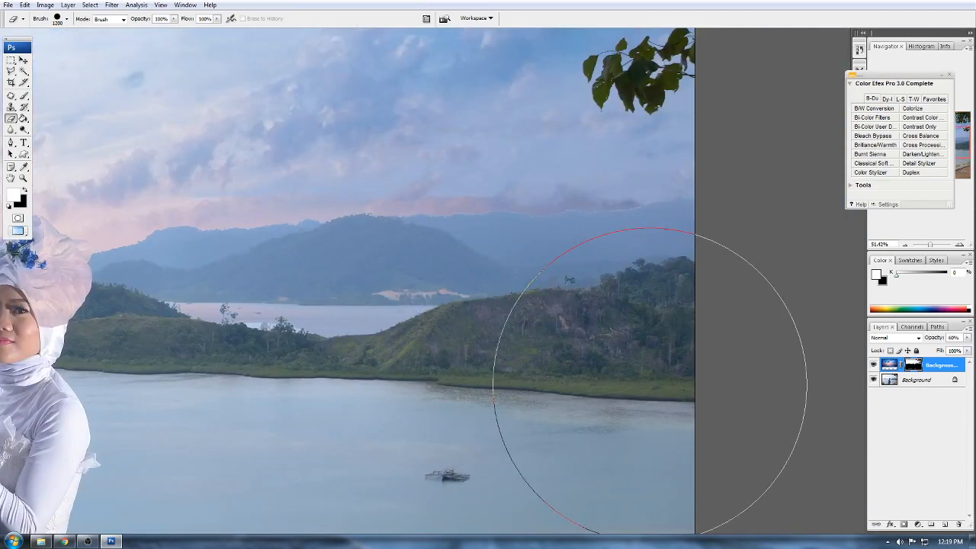
{"action": "left_click_drag", "start_coordinate": [287, 425], "coordinate": [609, 428]}
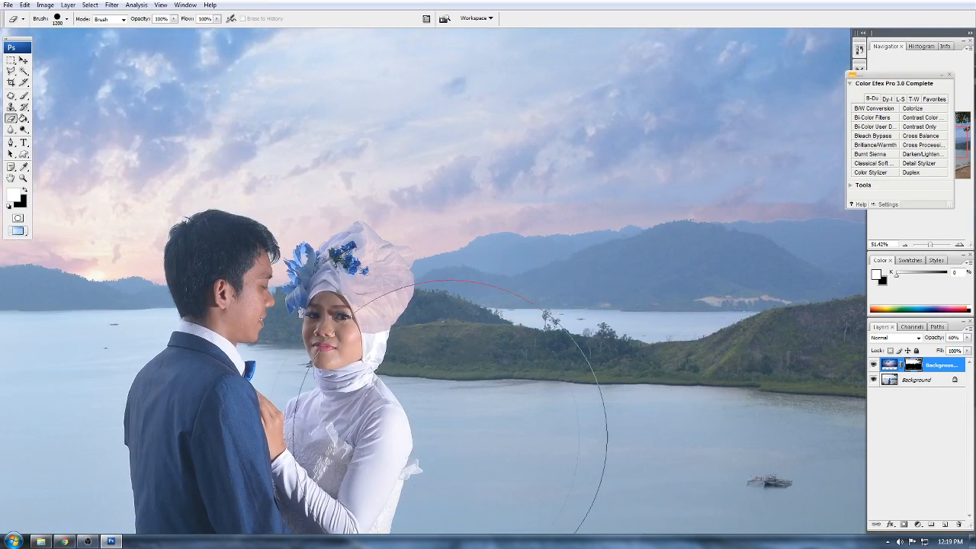
Step: Reduce the Eraser brush to 175 px and clear the sky overlay from the bride's face and lower headscarf on the mask
{"action": "scroll", "coordinate": [400, 381], "scroll_direction": "up", "scroll_amount": 1}
{"action": "key", "text": "bracketleft"}
{"action": "key", "text": "bracketleft"}
{"action": "key", "text": "bracketleft"}
{"action": "key", "text": "bracketleft"}
{"action": "key", "text": "bracketleft"}
{"action": "key", "text": "bracketleft"}
{"action": "key", "text": "bracketleft"}
{"action": "key", "text": "bracketleft"}
{"action": "key", "text": "bracketleft"}
{"action": "key", "text": "bracketleft"}
{"action": "key", "text": "bracketleft"}
{"action": "key", "text": "bracketleft"}
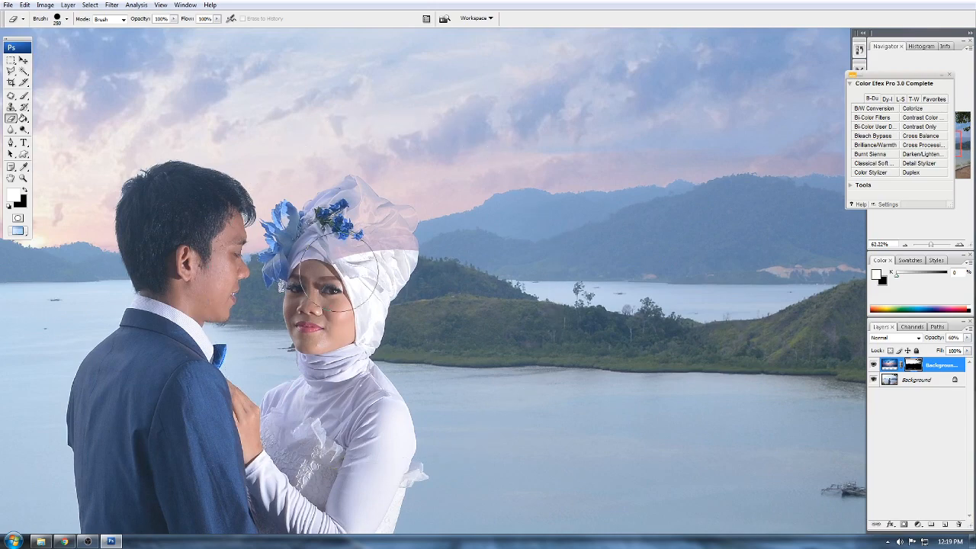
{"action": "scroll", "coordinate": [172, 246], "scroll_direction": "up", "scroll_amount": 4}
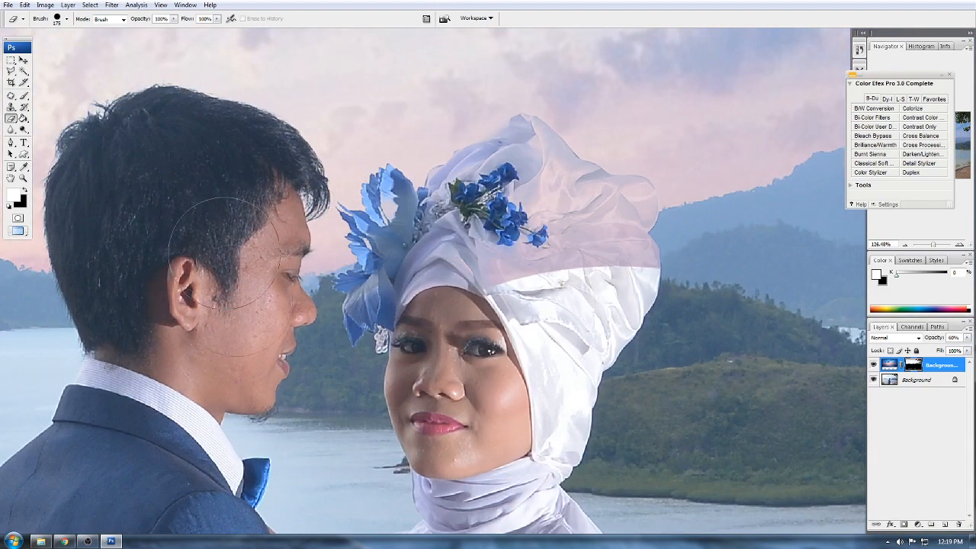
{"action": "mouse_move", "coordinate": [403, 322]}
{"action": "left_mouse_down"}
{"action": "mouse_move", "coordinate": [490, 279]}
{"action": "mouse_move", "coordinate": [577, 293]}
{"action": "mouse_move", "coordinate": [599, 277]}
{"action": "mouse_move", "coordinate": [664, 288]}
{"action": "left_mouse_up"}
{"action": "scroll", "coordinate": [602, 302], "scroll_direction": "down", "scroll_amount": 1}
{"action": "scroll", "coordinate": [602, 302], "scroll_direction": "down", "scroll_amount": 15}
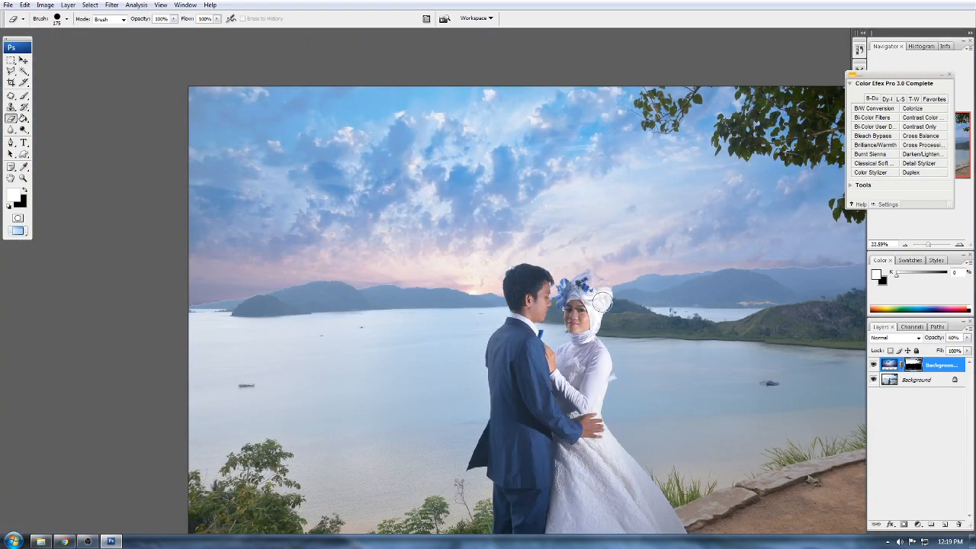
{"action": "scroll", "coordinate": [602, 302], "scroll_direction": "up", "scroll_amount": 1}
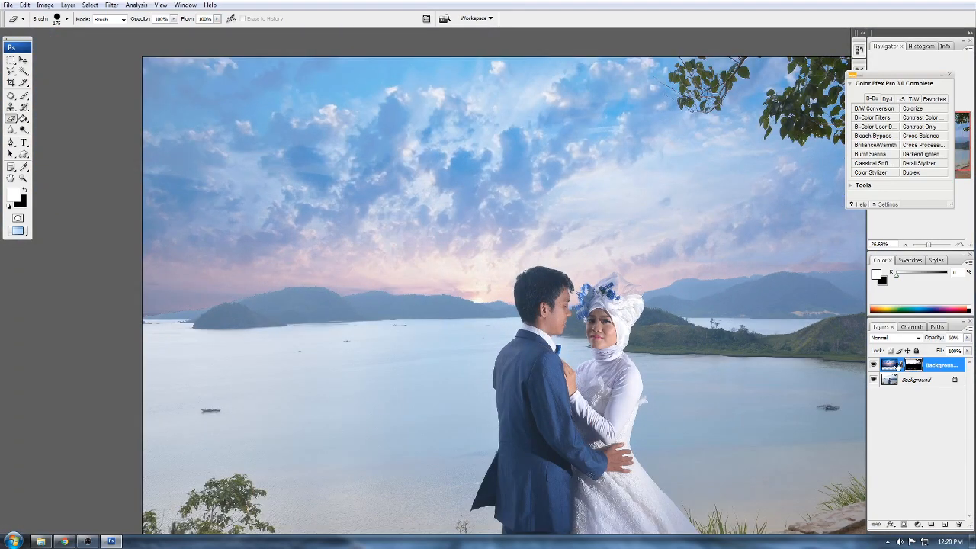
Step: Darken the sky layer's image with Curves by pulling the RGB midtone point to input 150, output 96
{"action": "left_click", "coordinate": [890, 366]}
{"action": "left_click", "coordinate": [912, 366]}
{"action": "left_click", "coordinate": [890, 367]}
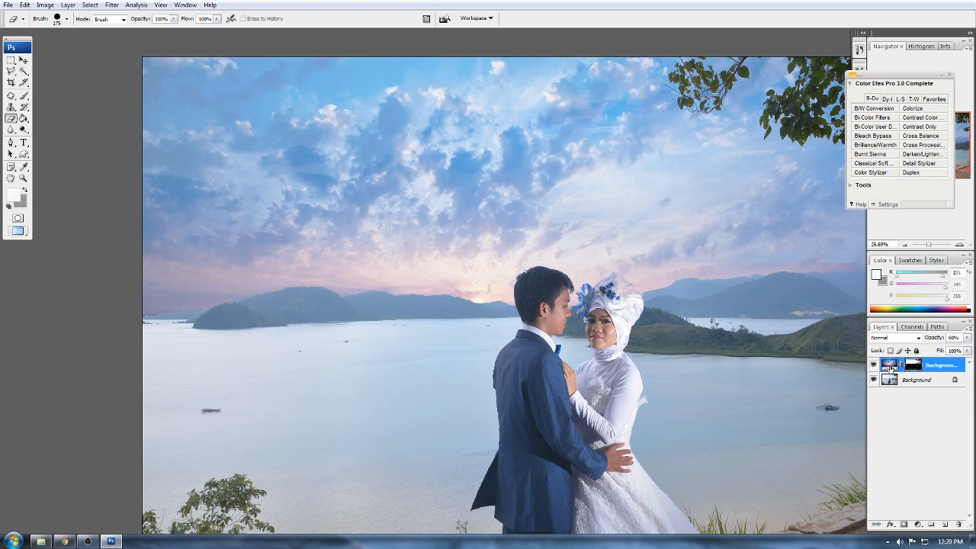
{"action": "key", "text": "ctrl+m"}
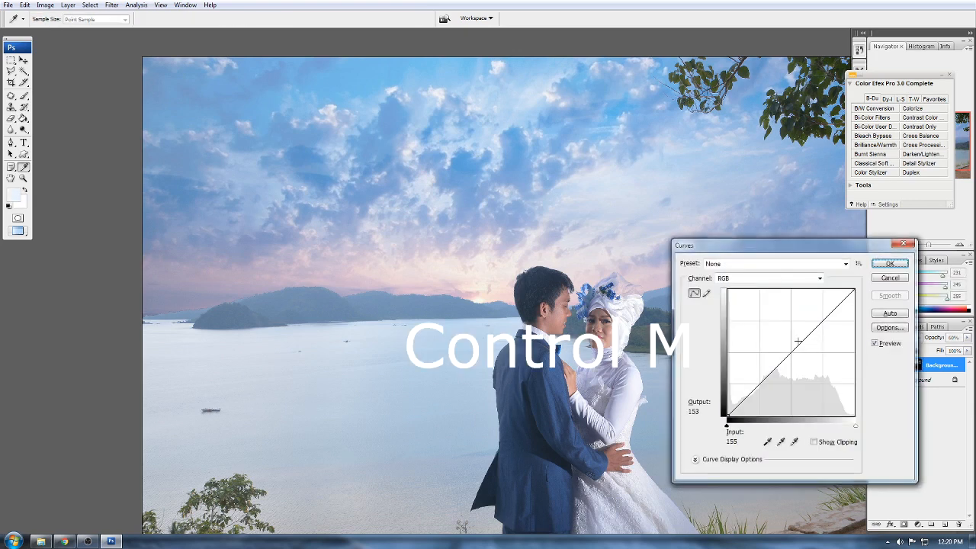
{"action": "mouse_move", "coordinate": [795, 346]}
{"action": "left_mouse_down"}
{"action": "mouse_move", "coordinate": [800, 377]}
{"action": "mouse_move", "coordinate": [801, 368]}
{"action": "left_mouse_up"}
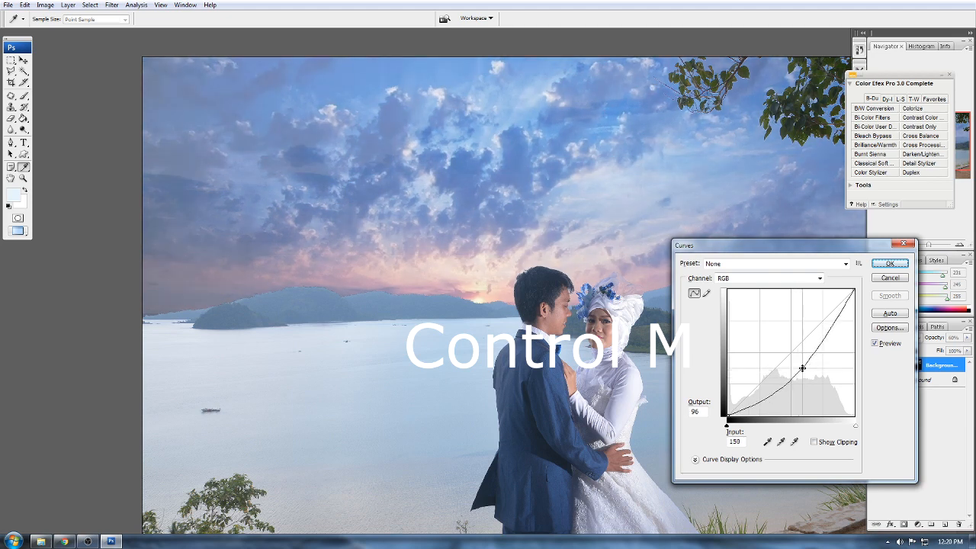
{"action": "key", "text": "Return"}
Step: Raise the midtones of the sky layer's mask with Curves
{"action": "left_click", "coordinate": [913, 364]}
{"action": "key", "text": "ctrl+m"}
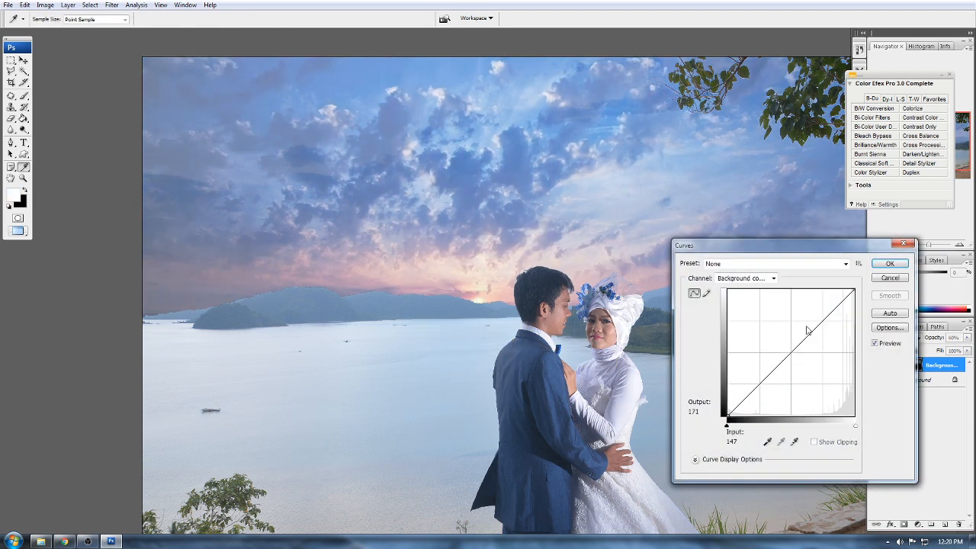
{"action": "mouse_move", "coordinate": [789, 345]}
{"action": "left_mouse_down"}
{"action": "mouse_move", "coordinate": [780, 324]}
{"action": "mouse_move", "coordinate": [779, 333]}
{"action": "left_mouse_up"}
{"action": "key", "text": "Return"}
Step: Brighten the midtones of the sky layer's image slightly with another Curves adjustment
{"action": "left_click", "coordinate": [889, 364]}
{"action": "key", "text": "ctrl+m"}
{"action": "left_click_drag", "start_coordinate": [790, 352], "coordinate": [788, 339]}
{"action": "key", "text": "Return"}
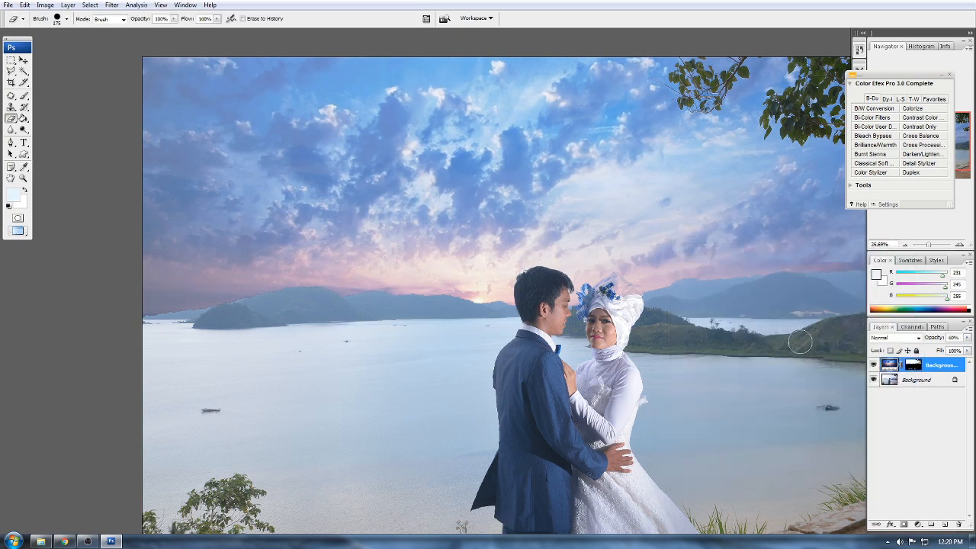
Step: Activate the Pen tool and hide the sky layer to expose the edge of the bride's headscarf
{"action": "scroll", "coordinate": [640, 328], "scroll_direction": "down", "scroll_amount": 5}
{"action": "left_click_drag", "start_coordinate": [714, 341], "coordinate": [570, 322]}
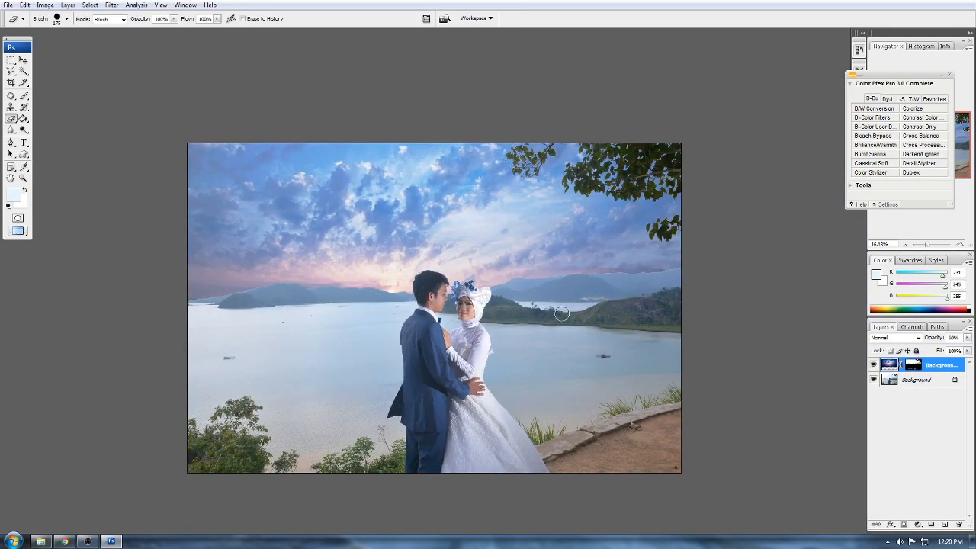
{"action": "scroll", "coordinate": [561, 313], "scroll_direction": "up", "scroll_amount": 10}
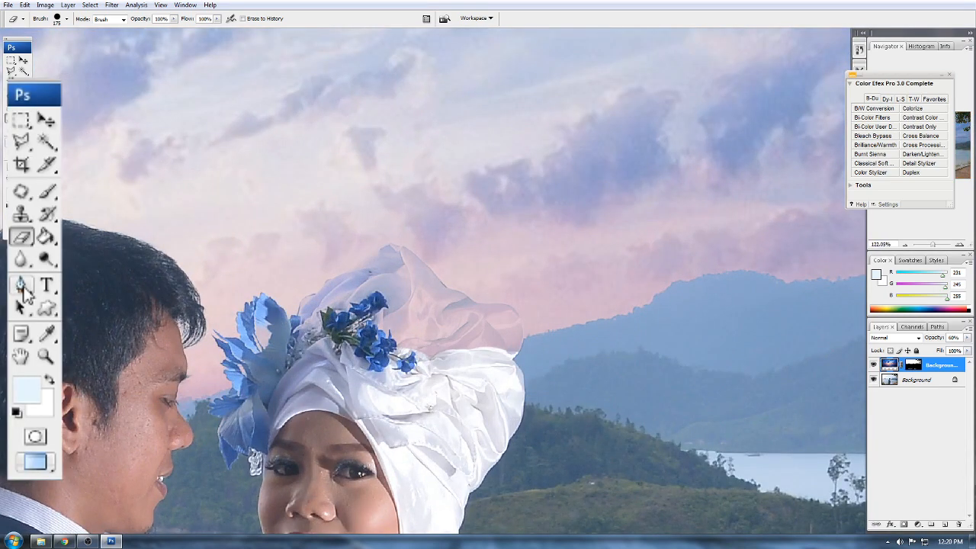
{"action": "left_click", "coordinate": [22, 286]}
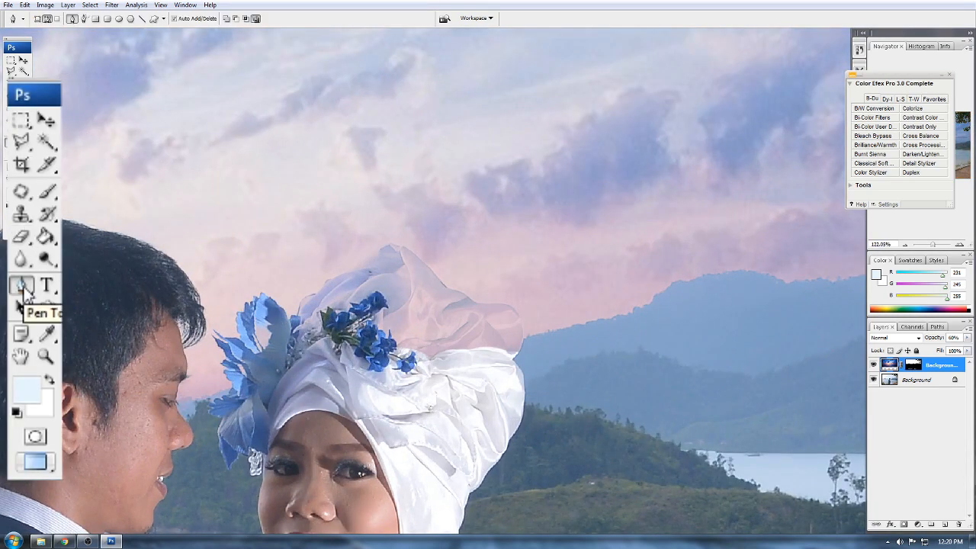
{"action": "scroll", "coordinate": [523, 337], "scroll_direction": "up", "scroll_amount": 15}
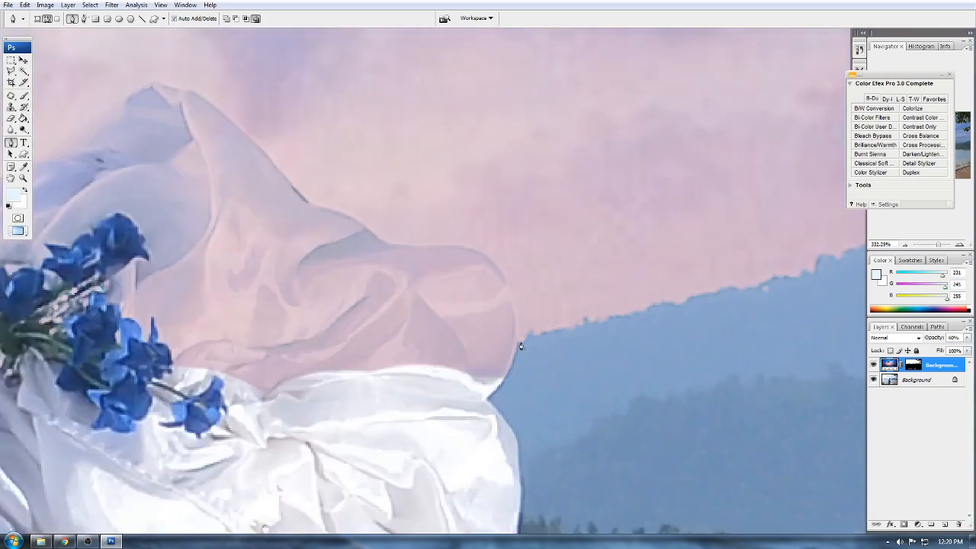
{"action": "left_click", "coordinate": [874, 364]}
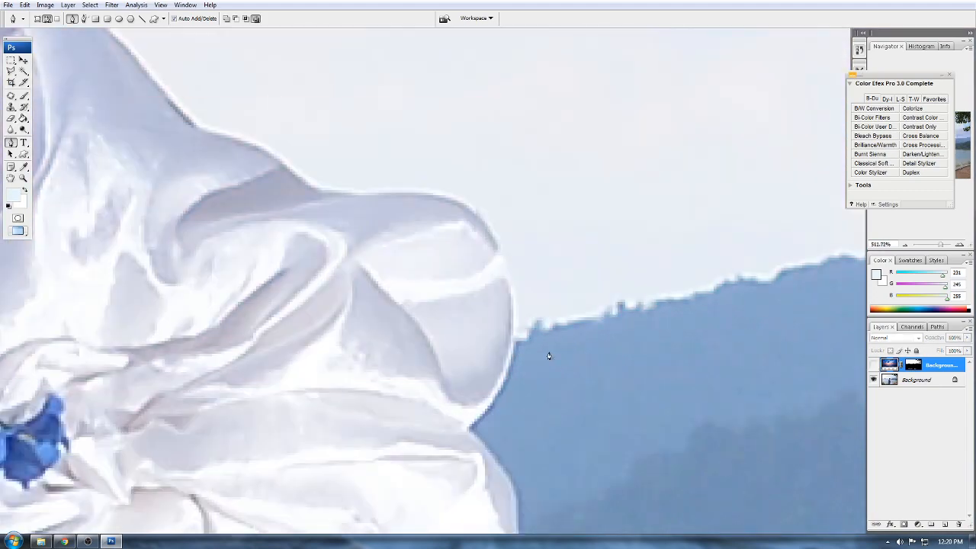
Step: Start a Pen path where the headscarf meets the mountain and trace its rounded fold up to the dip above
{"action": "scroll", "coordinate": [509, 349], "scroll_direction": "up", "scroll_amount": 4}
{"action": "left_click", "coordinate": [498, 341]}
{"action": "left_click_drag", "start_coordinate": [506, 286], "coordinate": [567, 362]}
{"action": "left_click_drag", "start_coordinate": [551, 324], "coordinate": [540, 288]}
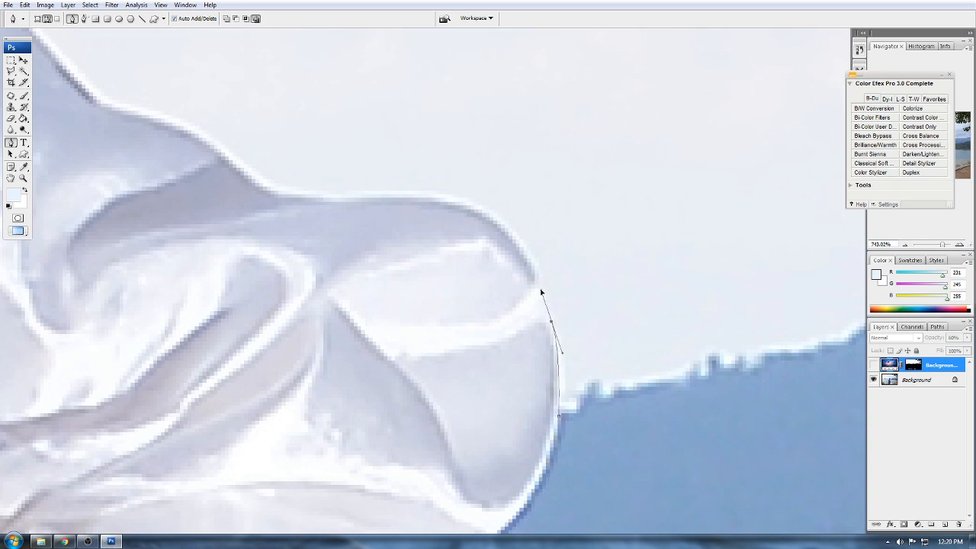
{"action": "left_click_drag", "start_coordinate": [518, 254], "coordinate": [594, 350]}
{"action": "left_click_drag", "start_coordinate": [496, 302], "coordinate": [475, 307]}
{"action": "left_click", "coordinate": [411, 276]}
{"action": "left_click_drag", "start_coordinate": [387, 261], "coordinate": [473, 327]}
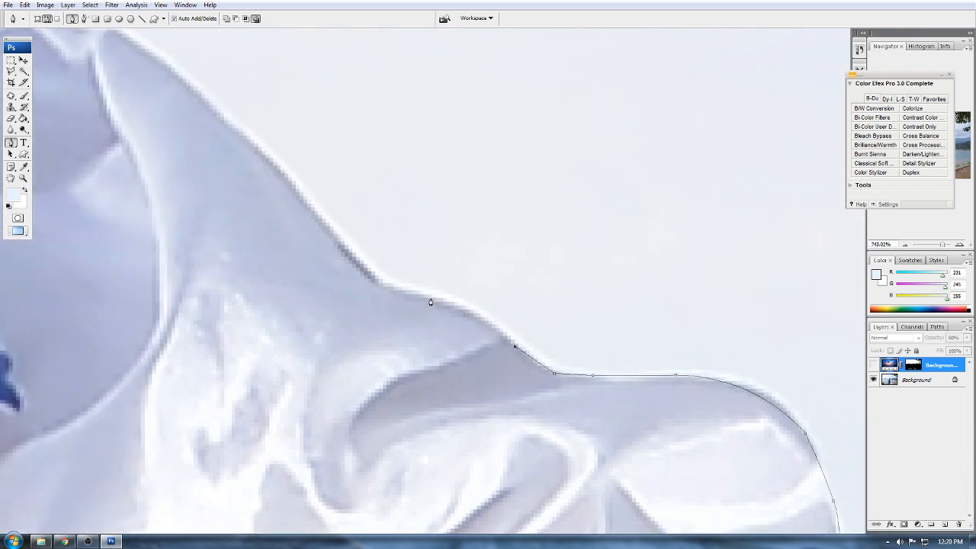
Step: Continue the path up the sloping edge of the headscarf to just below its peak
{"action": "left_click_drag", "start_coordinate": [429, 301], "coordinate": [538, 371]}
{"action": "left_click_drag", "start_coordinate": [451, 280], "coordinate": [409, 237]}
{"action": "scroll", "coordinate": [518, 322], "scroll_direction": "up", "scroll_amount": 2}
{"action": "key", "text": "ctrl+z"}
{"action": "left_click_drag", "start_coordinate": [447, 284], "coordinate": [477, 303]}
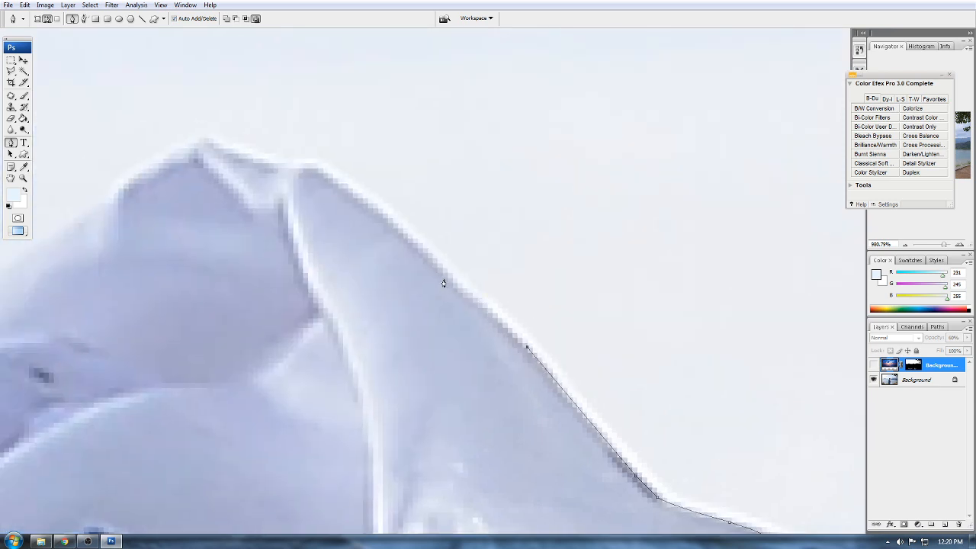
{"action": "left_click", "coordinate": [428, 254]}
{"action": "left_click_drag", "start_coordinate": [424, 243], "coordinate": [535, 313]}
{"action": "left_click", "coordinate": [440, 244]}
{"action": "left_click", "coordinate": [446, 245]}
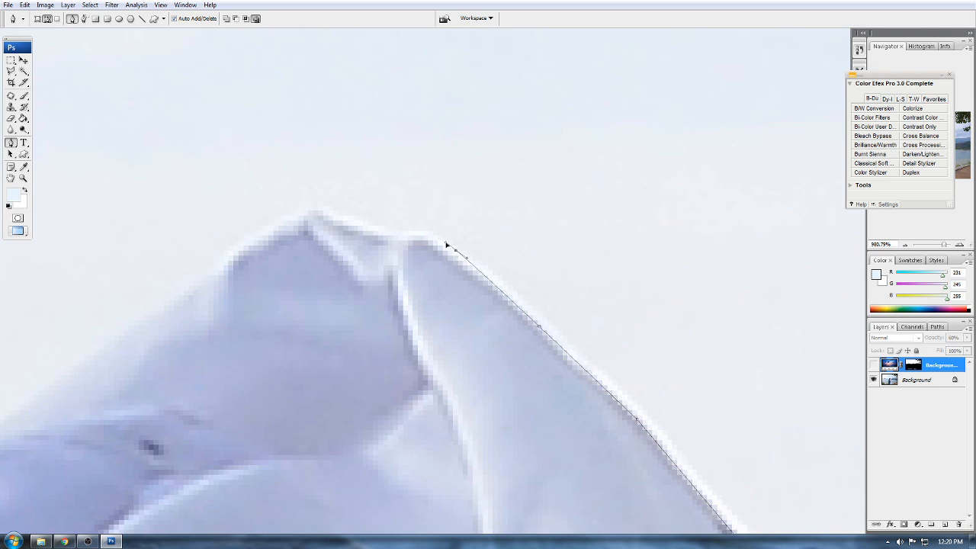
Step: Trace the path over the headscarf's peak and onto the slope facing the groom
{"action": "left_click", "coordinate": [422, 235]}
{"action": "left_click", "coordinate": [409, 234]}
{"action": "left_click", "coordinate": [393, 234]}
{"action": "left_click_drag", "start_coordinate": [391, 234], "coordinate": [494, 234]}
{"action": "left_click", "coordinate": [463, 224]}
{"action": "left_click", "coordinate": [402, 217]}
{"action": "left_click", "coordinate": [366, 232]}
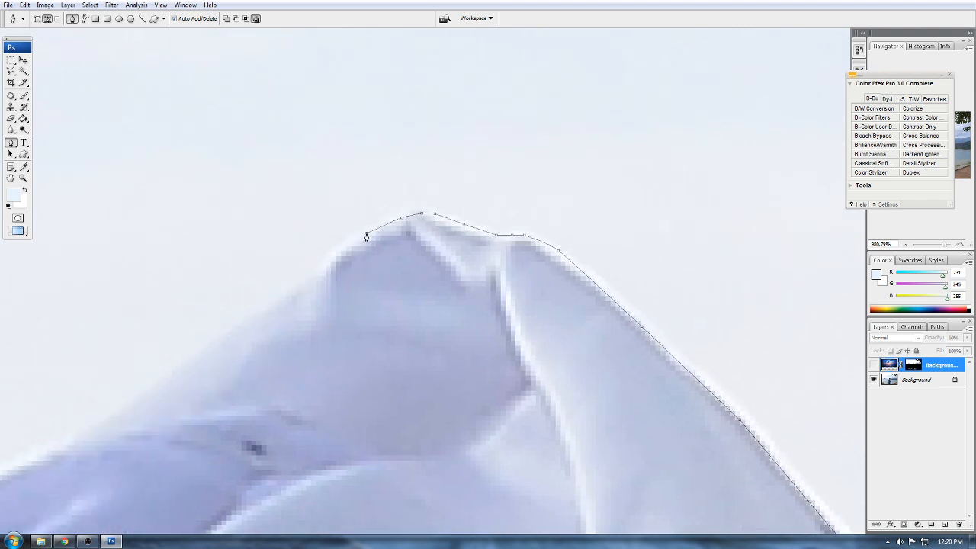
{"action": "left_click", "coordinate": [321, 264]}
{"action": "left_click", "coordinate": [277, 304]}
{"action": "left_click_drag", "start_coordinate": [194, 364], "coordinate": [450, 209]}
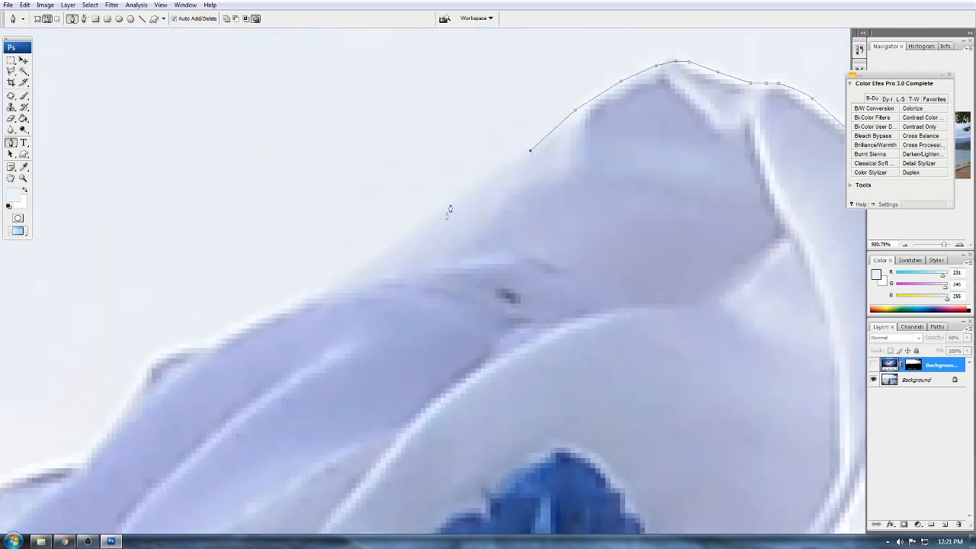
Step: Extend the path down the headscarf's folds and around the notch beside the large blue petal
{"action": "left_click", "coordinate": [413, 233]}
{"action": "left_click_drag", "start_coordinate": [369, 252], "coordinate": [482, 183]}
{"action": "left_click", "coordinate": [438, 221]}
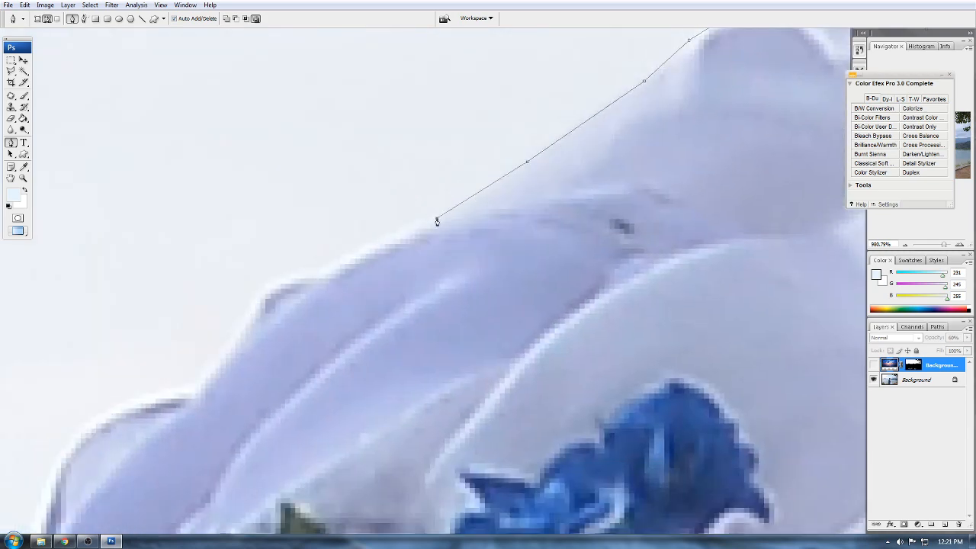
{"action": "left_click_drag", "start_coordinate": [425, 221], "coordinate": [543, 157]}
{"action": "left_click", "coordinate": [449, 210]}
{"action": "left_click_drag", "start_coordinate": [429, 227], "coordinate": [468, 196]}
{"action": "left_click", "coordinate": [426, 253]}
{"action": "left_click", "coordinate": [400, 283]}
{"action": "left_click_drag", "start_coordinate": [385, 287], "coordinate": [570, 166]}
{"action": "left_click_drag", "start_coordinate": [451, 232], "coordinate": [451, 204]}
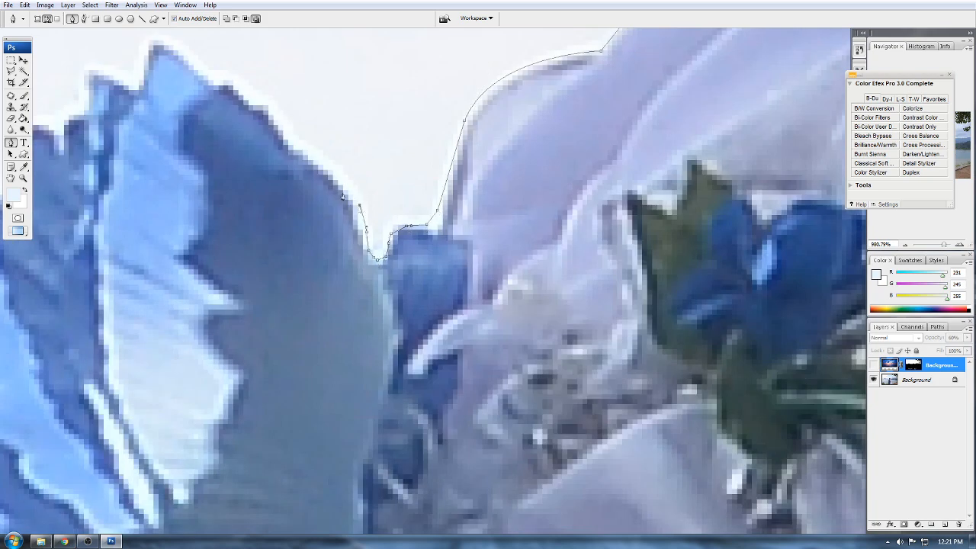
{"action": "left_click_drag", "start_coordinate": [342, 197], "coordinate": [477, 298]}
{"action": "left_click", "coordinate": [421, 261]}
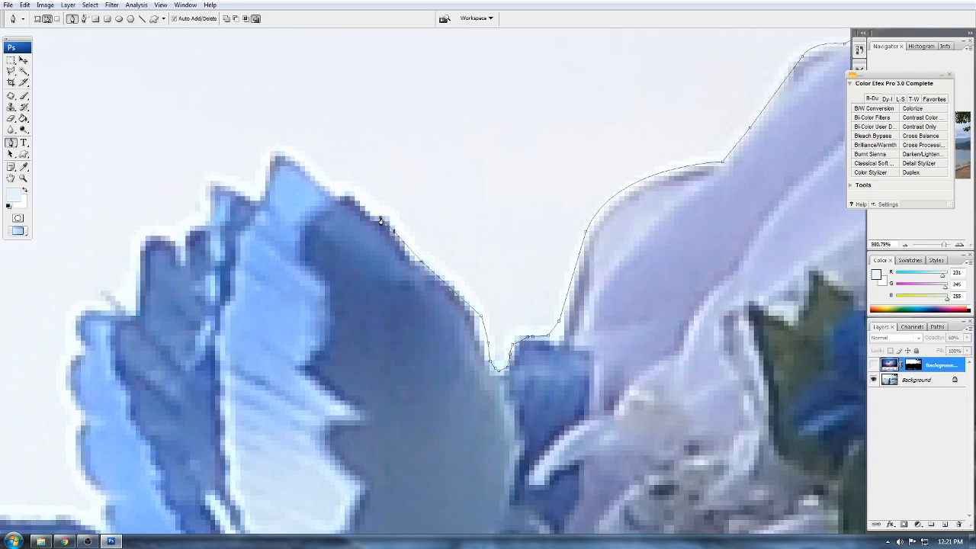
{"action": "left_click_drag", "start_coordinate": [317, 187], "coordinate": [457, 203]}
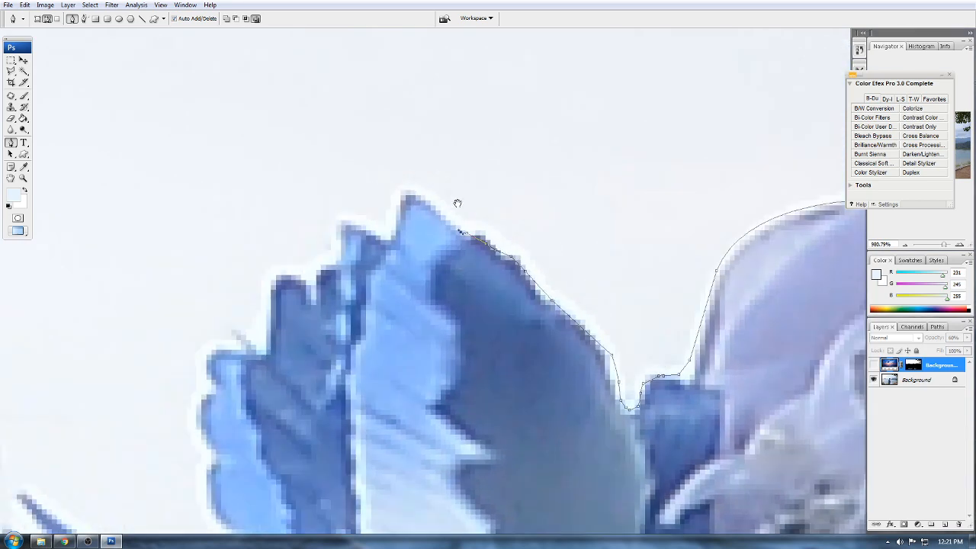
{"action": "key", "text": "ctrl+alt+z"}
{"action": "key", "text": "ctrl+alt+z"}
{"action": "key", "text": "ctrl+alt+z"}
{"action": "key", "text": "ctrl+alt+z"}
{"action": "key", "text": "ctrl+alt+z"}
{"action": "key", "text": "ctrl+alt+z"}
{"action": "key", "text": "ctrl+alt+z"}
{"action": "key", "text": "ctrl+alt+z"}
{"action": "key", "text": "ctrl+alt+z"}
{"action": "key", "text": "ctrl+alt+z"}
{"action": "key", "text": "ctrl+alt+z"}
{"action": "key", "text": "ctrl+alt+z"}
{"action": "left_click", "coordinate": [872, 369]}
{"action": "key", "text": "ctrl+alt+z"}
Step: Trace the path up the large blue petal's edge and around the jagged tips of the flower
{"action": "left_click", "coordinate": [595, 345]}
{"action": "left_click", "coordinate": [547, 299]}
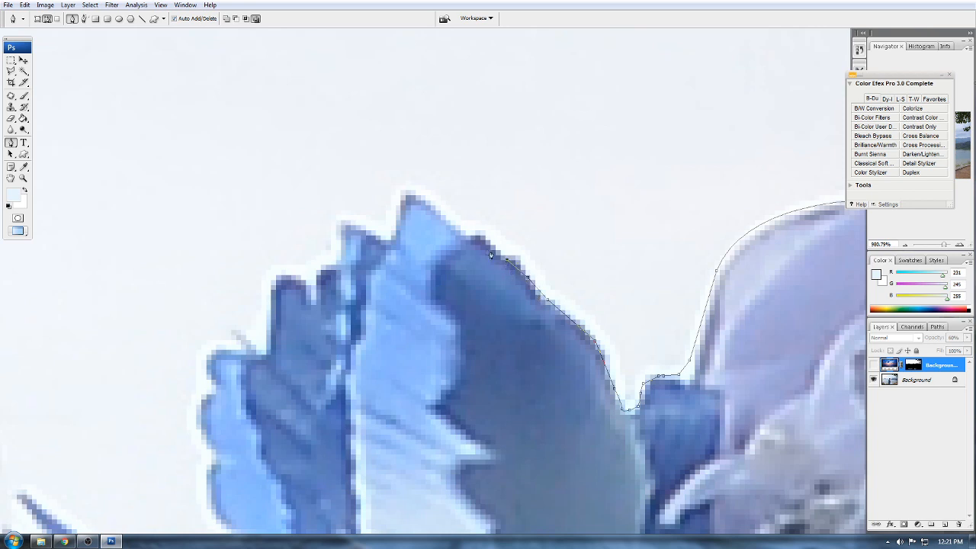
{"action": "left_click", "coordinate": [427, 197]}
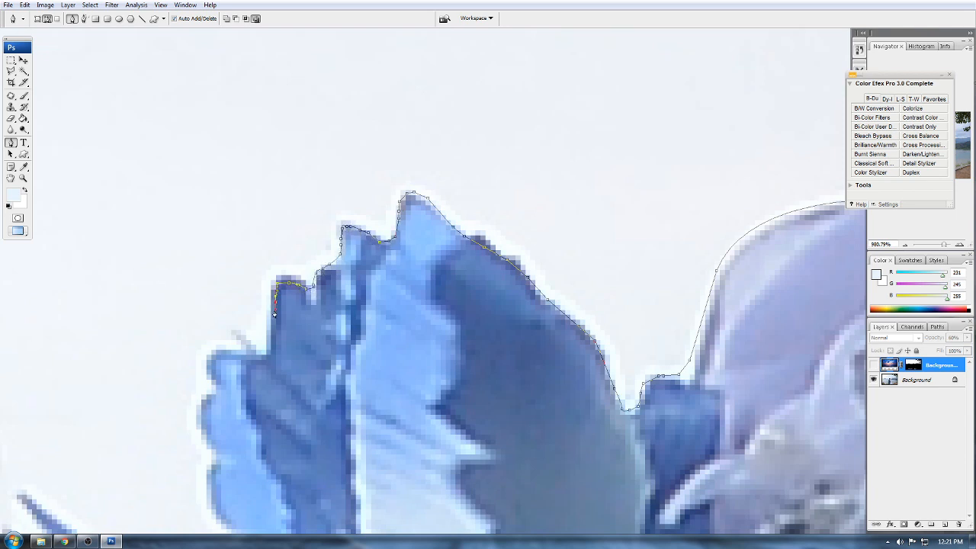
{"action": "left_click_drag", "start_coordinate": [269, 352], "coordinate": [393, 255]}
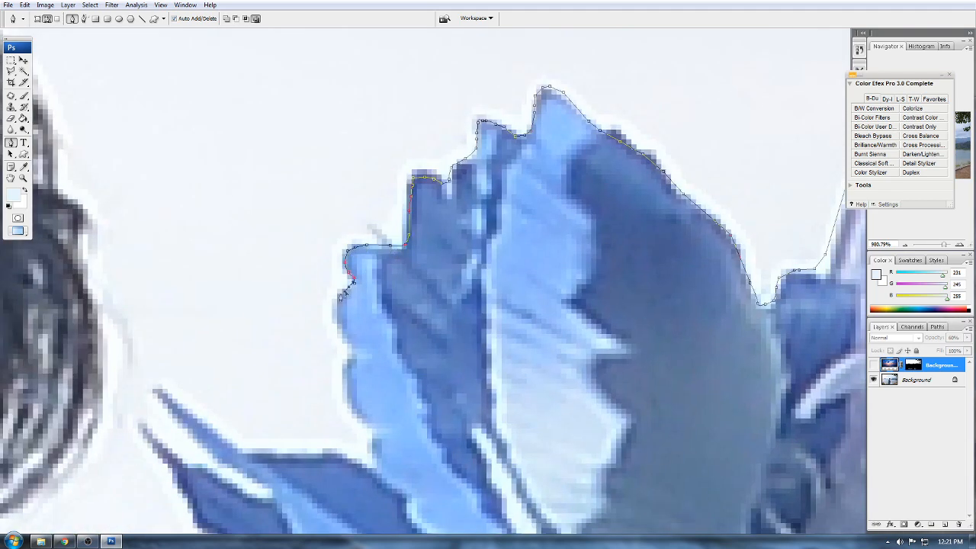
Step: Continue the path down the flower's scalloped outer edge to the notch above the thin pointed petals
{"action": "left_click_drag", "start_coordinate": [350, 362], "coordinate": [354, 255]}
{"action": "left_click", "coordinate": [360, 264]}
{"action": "left_click", "coordinate": [368, 274]}
{"action": "left_click", "coordinate": [381, 300]}
{"action": "left_click_drag", "start_coordinate": [381, 301], "coordinate": [367, 210]}
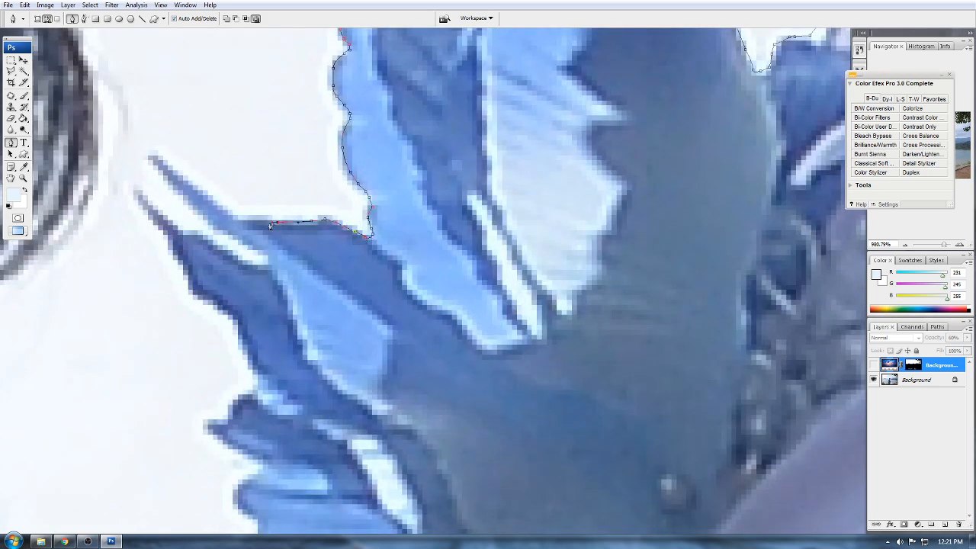
Step: Trace the path around the two thin pointed petals and down to the next petal tip
{"action": "left_click_drag", "start_coordinate": [246, 223], "coordinate": [419, 252]}
{"action": "left_click", "coordinate": [374, 223]}
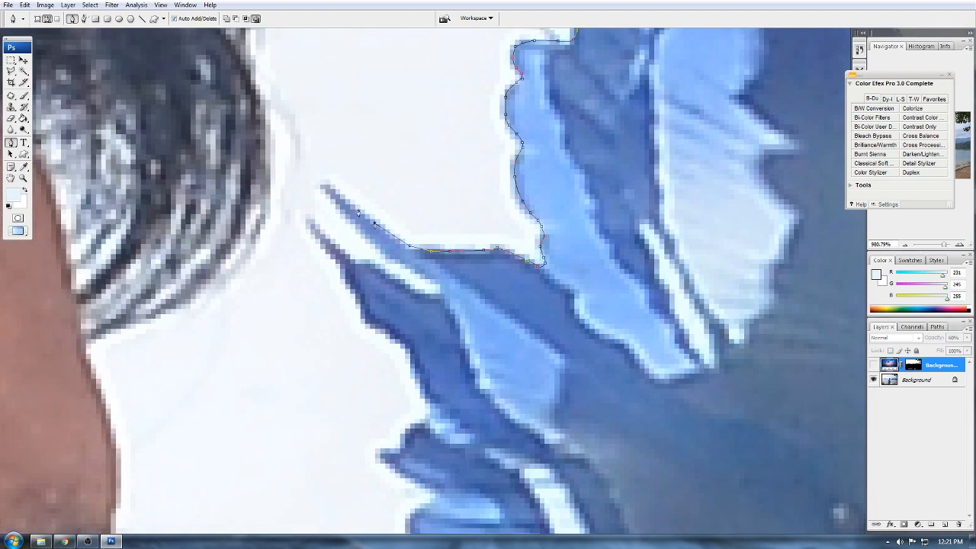
{"action": "left_click", "coordinate": [326, 188]}
{"action": "left_click_drag", "start_coordinate": [348, 286], "coordinate": [347, 221]}
{"action": "left_click_drag", "start_coordinate": [394, 277], "coordinate": [370, 165]}
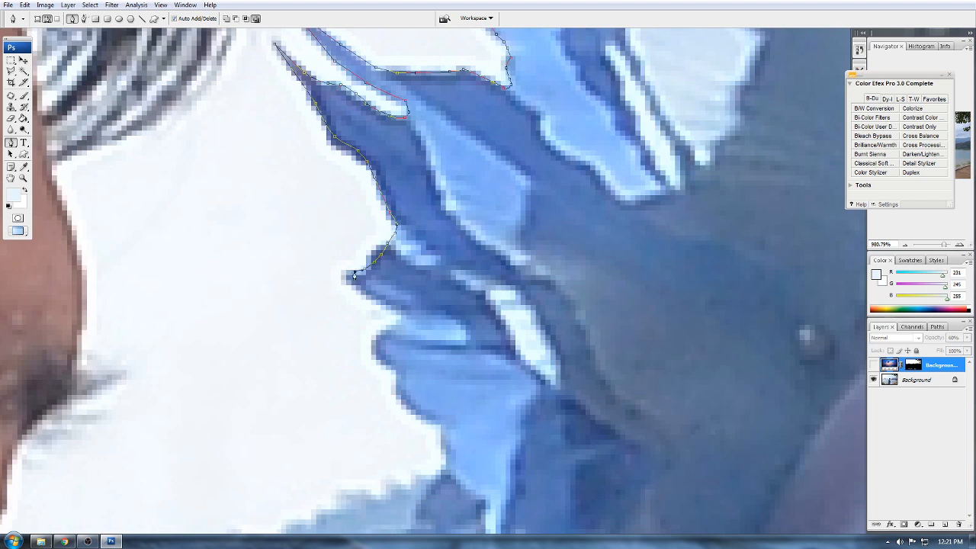
Step: Continue the path along the lower petals, past where they meet the hillside
{"action": "left_click_drag", "start_coordinate": [404, 324], "coordinate": [388, 152]}
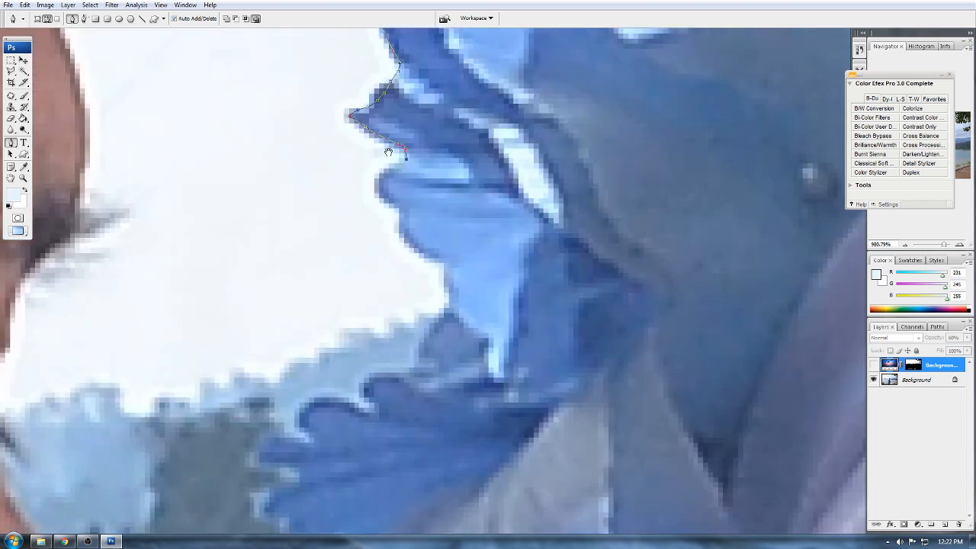
{"action": "left_click_drag", "start_coordinate": [398, 213], "coordinate": [387, 162]}
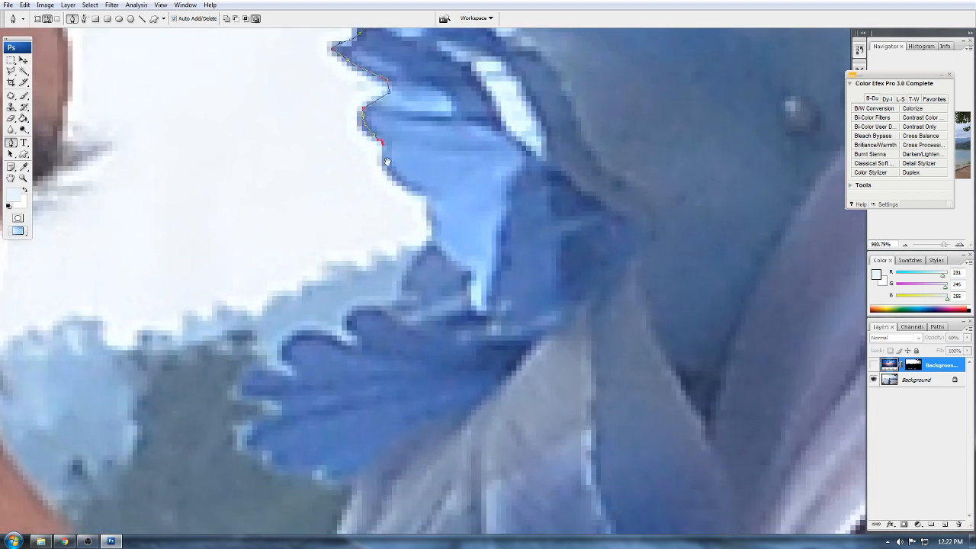
{"action": "left_click_drag", "start_coordinate": [428, 216], "coordinate": [434, 160]}
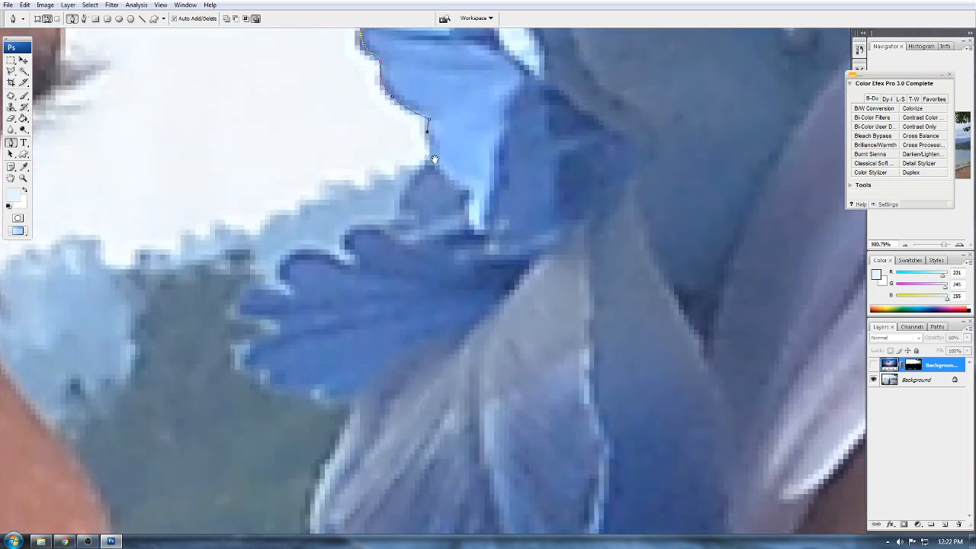
{"action": "left_click_drag", "start_coordinate": [386, 219], "coordinate": [423, 167]}
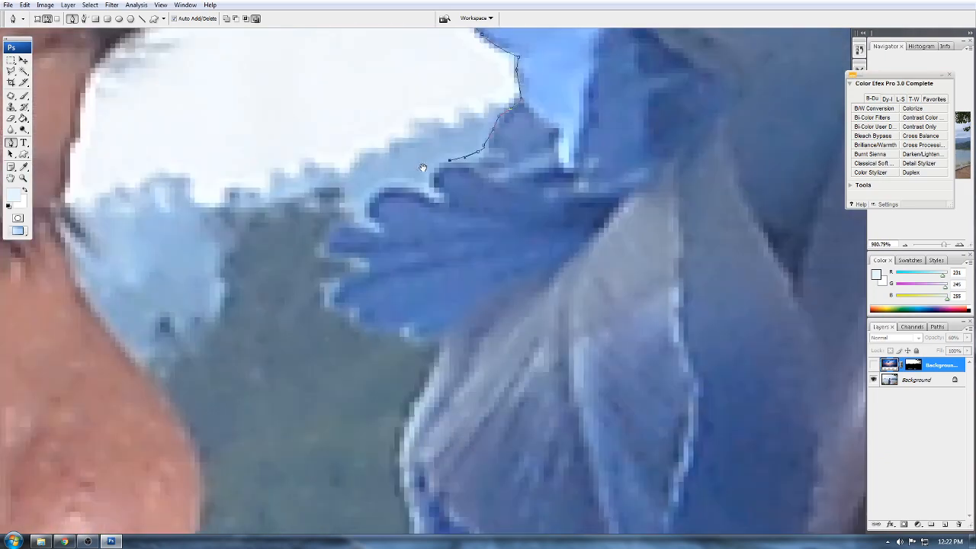
Step: Loop the path loosely across the bride's face and back up beside the headscarf, and show the sky layer again
{"action": "scroll", "coordinate": [294, 291], "scroll_direction": "down", "scroll_amount": 5}
{"action": "left_click_drag", "start_coordinate": [271, 333], "coordinate": [279, 353]}
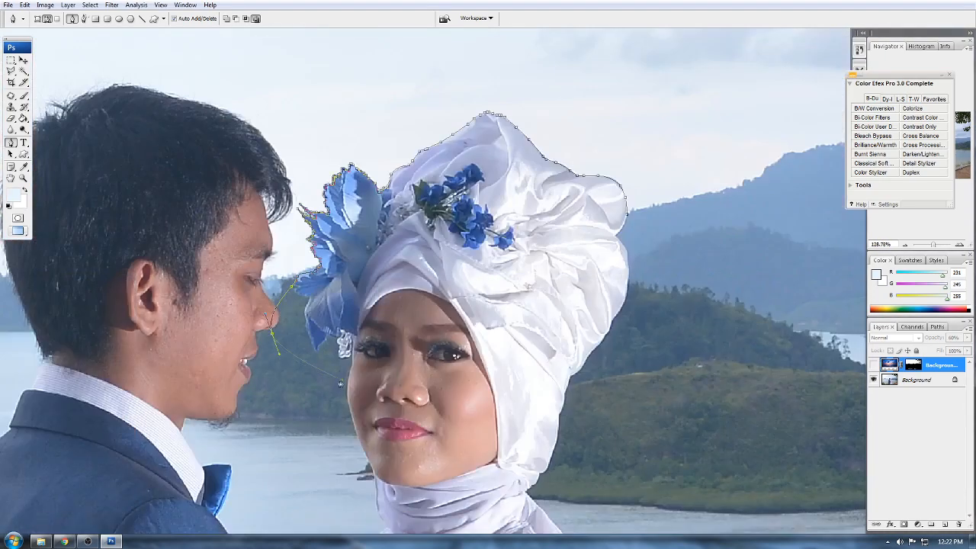
{"action": "left_click", "coordinate": [873, 365]}
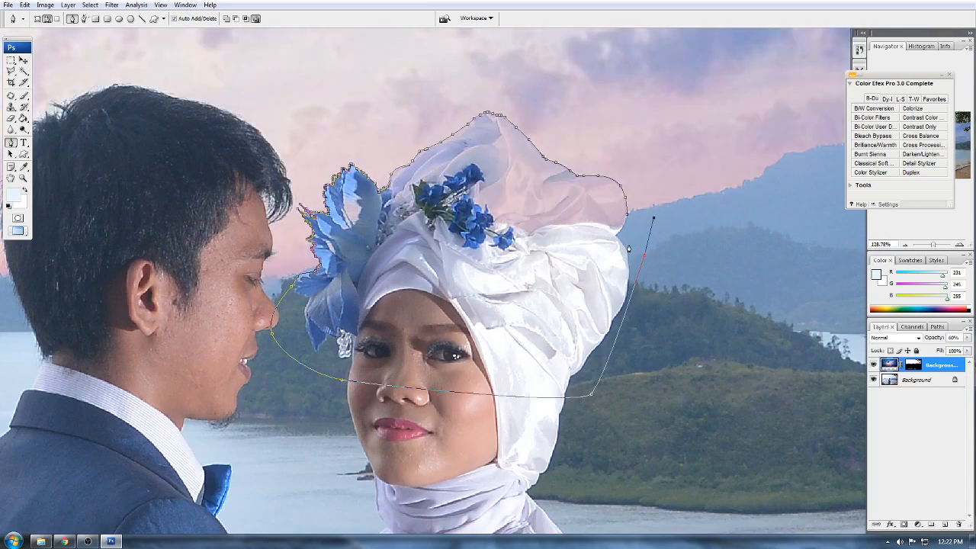
{"action": "scroll", "coordinate": [628, 248], "scroll_direction": "up", "scroll_amount": 2}
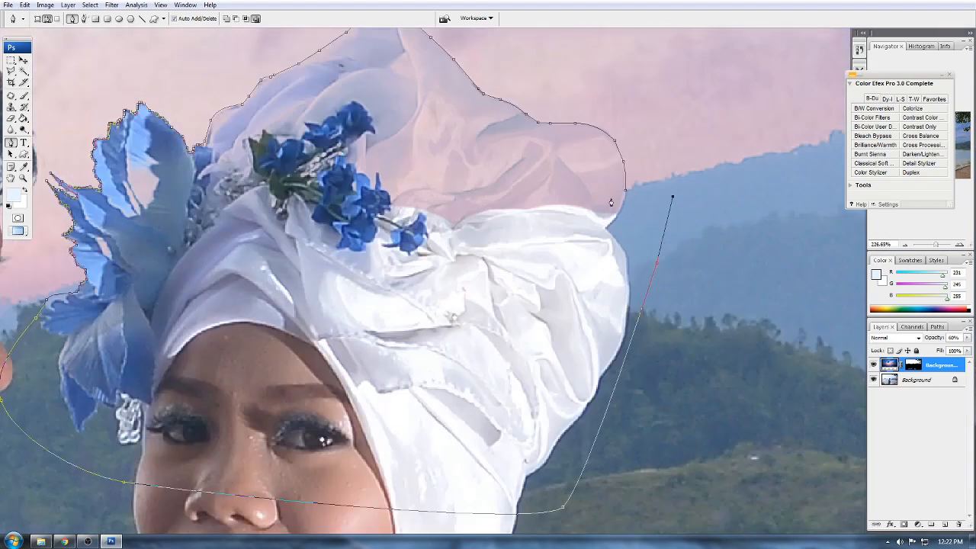
Step: Make a selection from the path with a 1-pixel feather, clear the sky overlay inside it on the mask, and deselect
{"action": "right_click", "coordinate": [624, 246]}
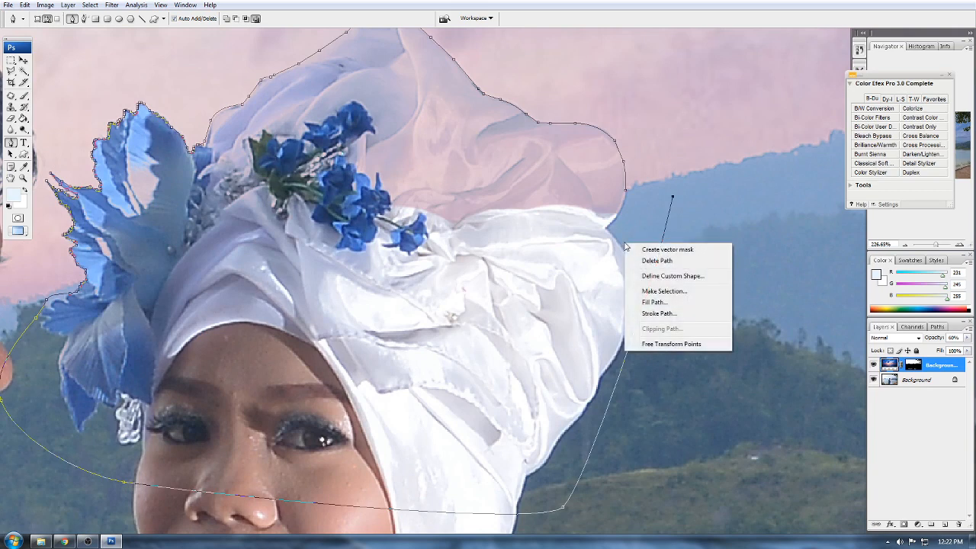
{"action": "left_click", "coordinate": [660, 293]}
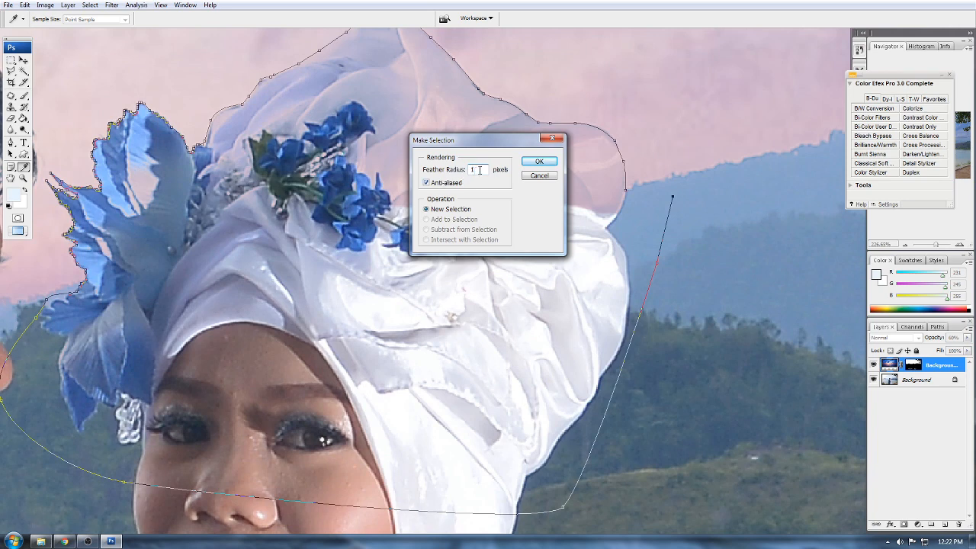
{"action": "left_click", "coordinate": [539, 162]}
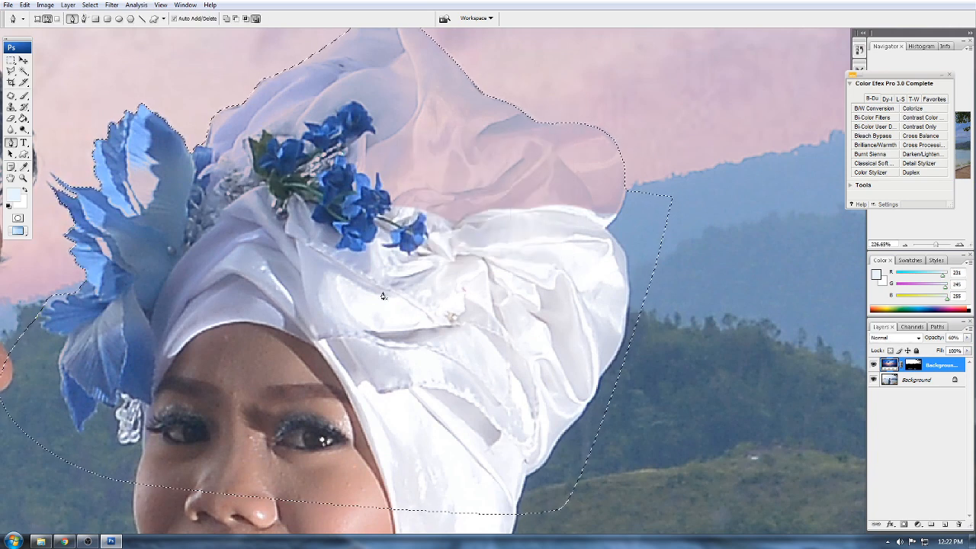
{"action": "key", "text": "Delete"}
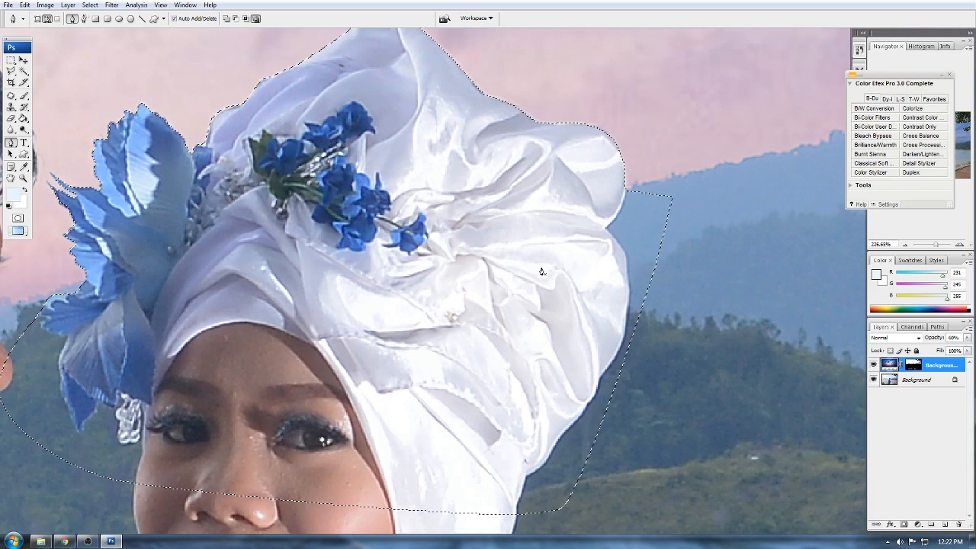
{"action": "key", "text": "ctrl+d"}
{"action": "scroll", "coordinate": [541, 272], "scroll_direction": "down", "scroll_amount": 7}
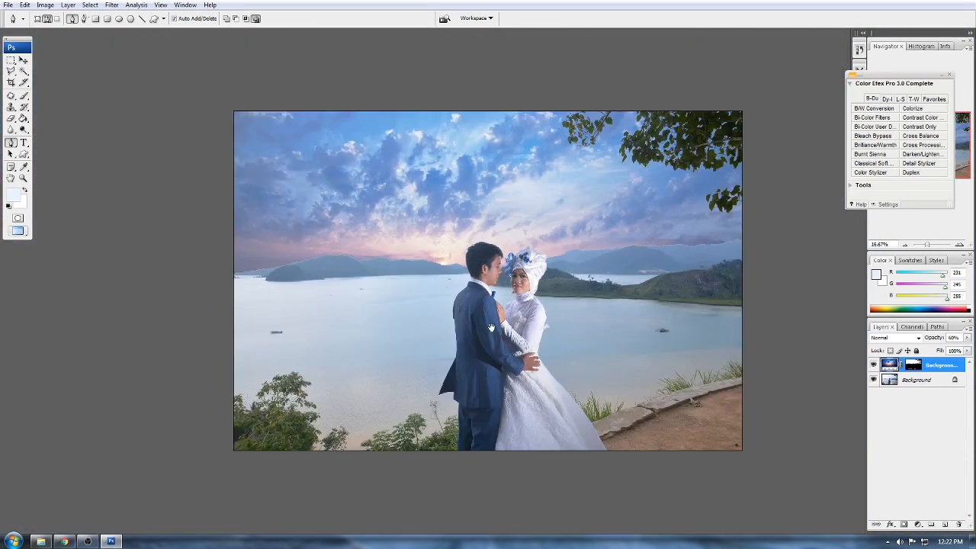
{"action": "left_click_drag", "start_coordinate": [491, 327], "coordinate": [513, 302]}
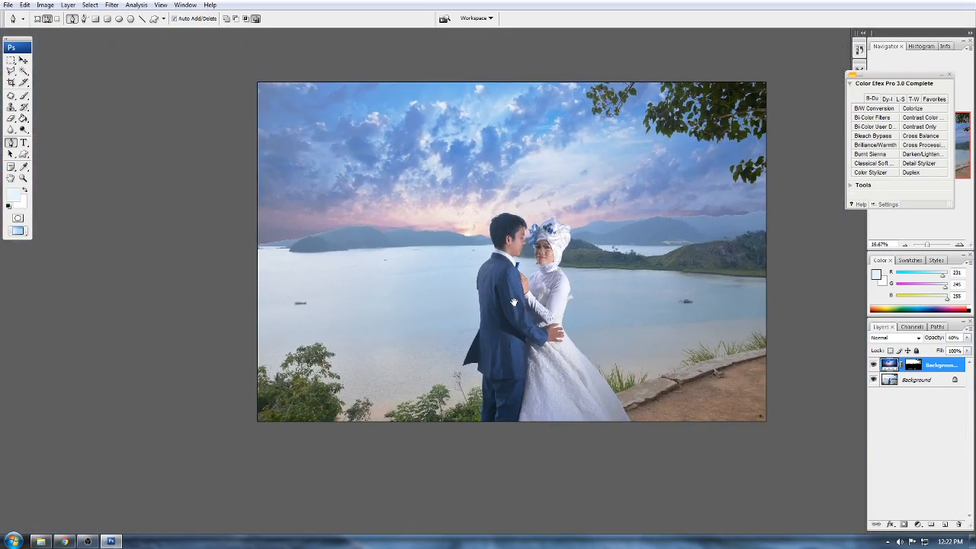
{"action": "scroll", "coordinate": [541, 297], "scroll_direction": "up", "scroll_amount": 2}
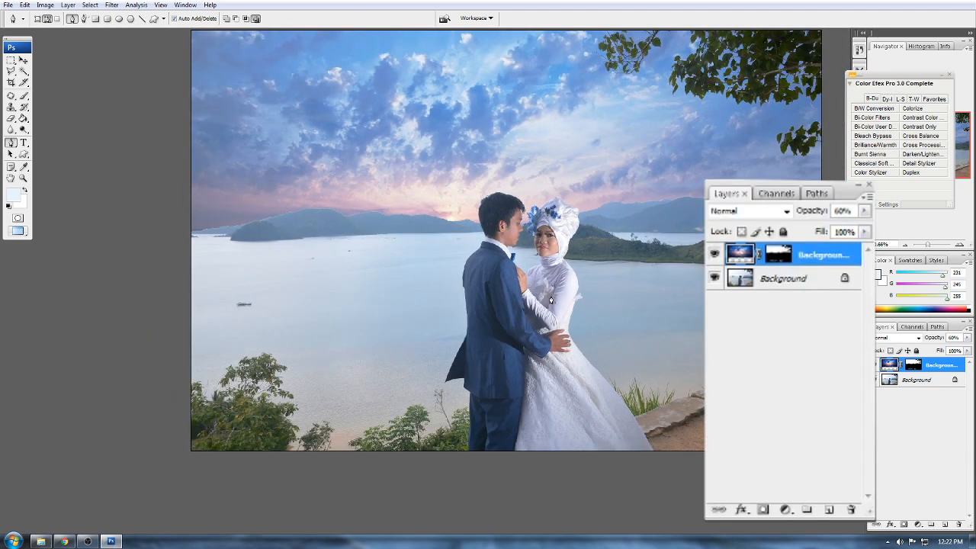
Step: Add a Brightness/Contrast adjustment layer directly above the Background photo with brightness -65 and contrast +83
{"action": "left_click", "coordinate": [770, 289]}
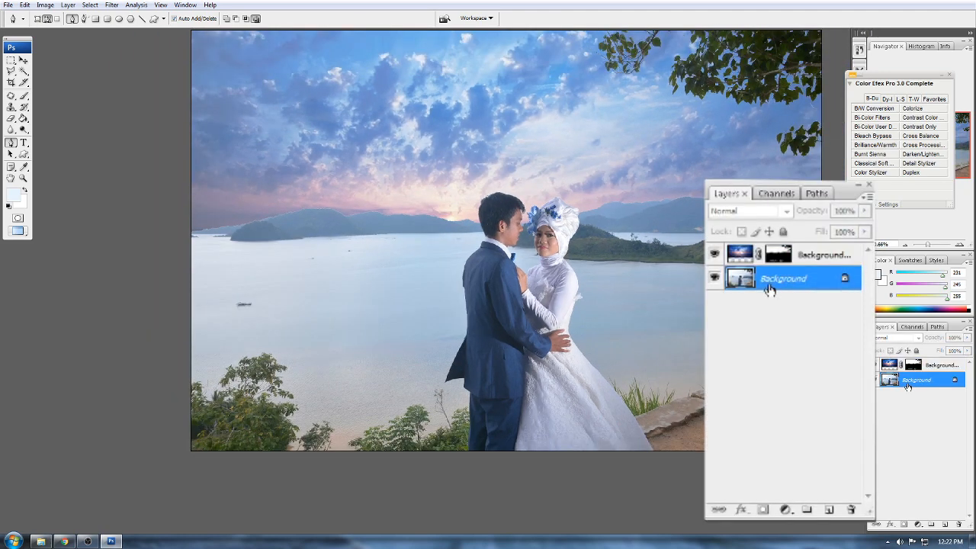
{"action": "left_click", "coordinate": [916, 524]}
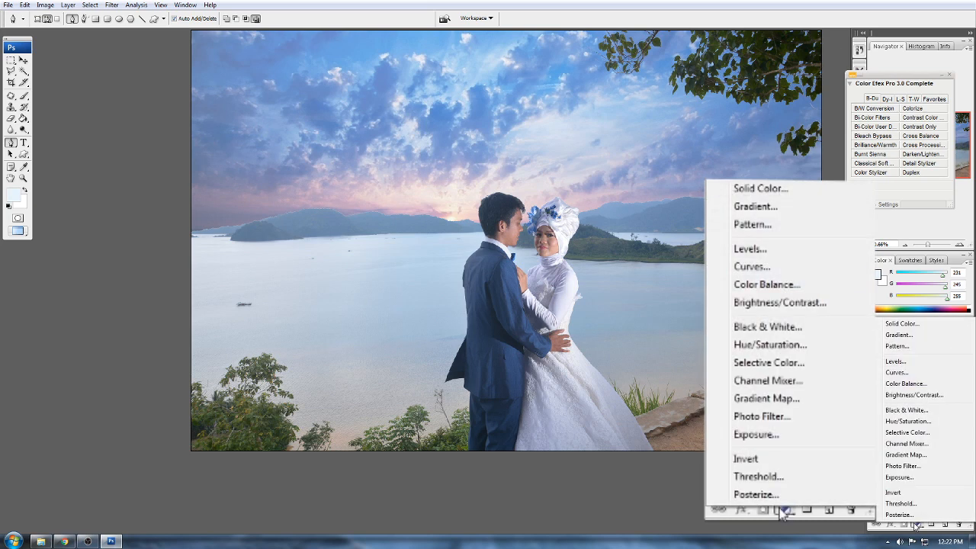
{"action": "left_click", "coordinate": [926, 402]}
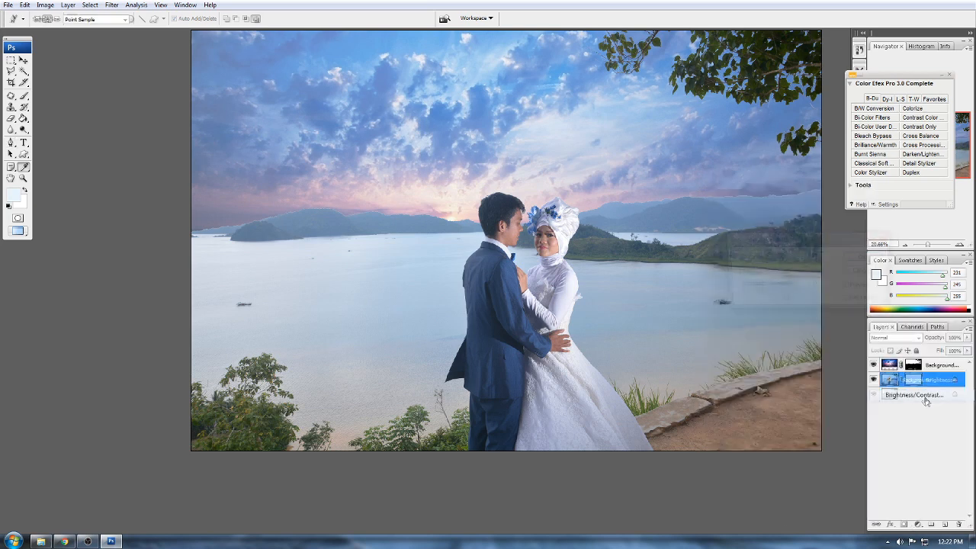
{"action": "left_click_drag", "start_coordinate": [775, 274], "coordinate": [806, 302]}
{"action": "left_click_drag", "start_coordinate": [763, 271], "coordinate": [761, 272]}
{"action": "left_click_drag", "start_coordinate": [805, 300], "coordinate": [816, 304]}
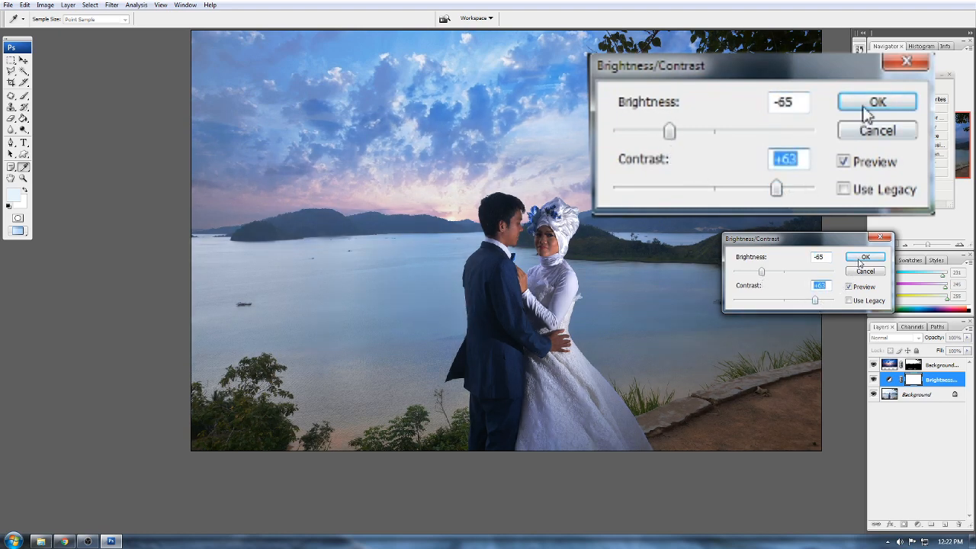
{"action": "left_click_drag", "start_coordinate": [826, 301], "coordinate": [827, 303]}
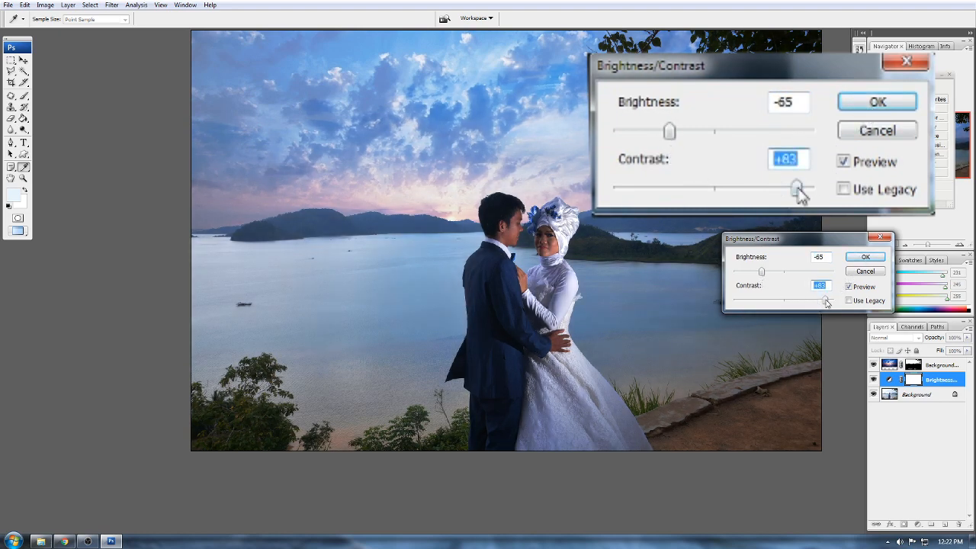
{"action": "left_click", "coordinate": [859, 260]}
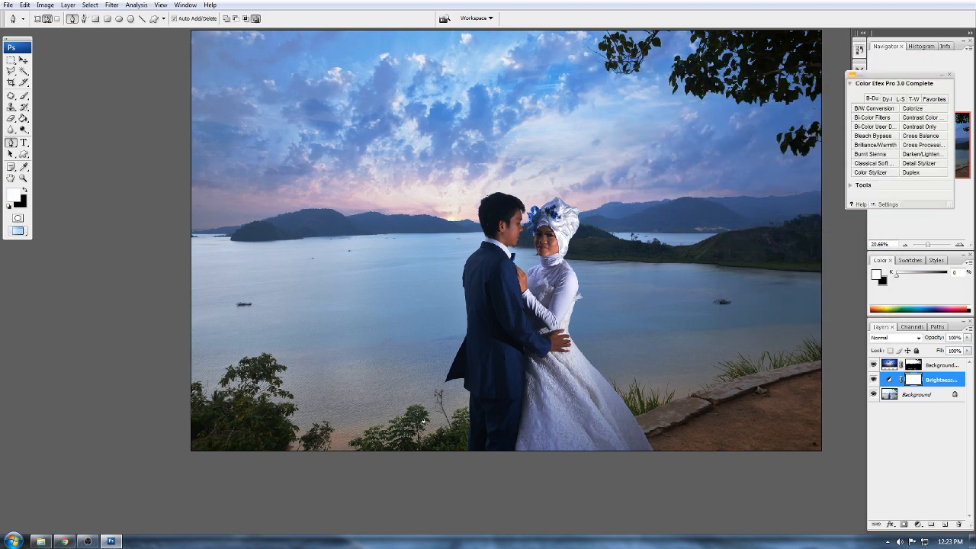
Step: Compare the photo with and without the Brightness/Contrast adjustment, and invert its layer mask to black
{"action": "left_click", "coordinate": [873, 379]}
{"action": "left_click", "coordinate": [873, 379]}
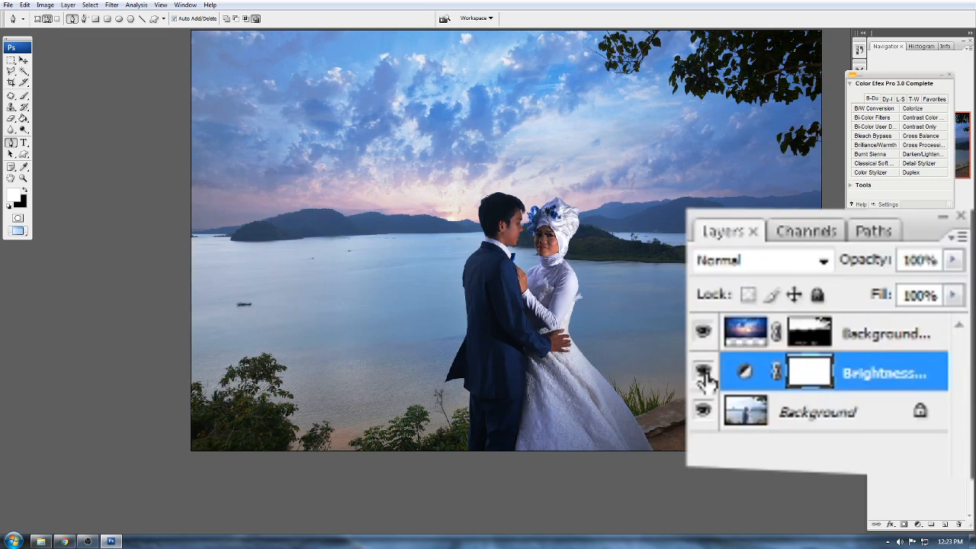
{"action": "key", "text": "ctrl+i"}
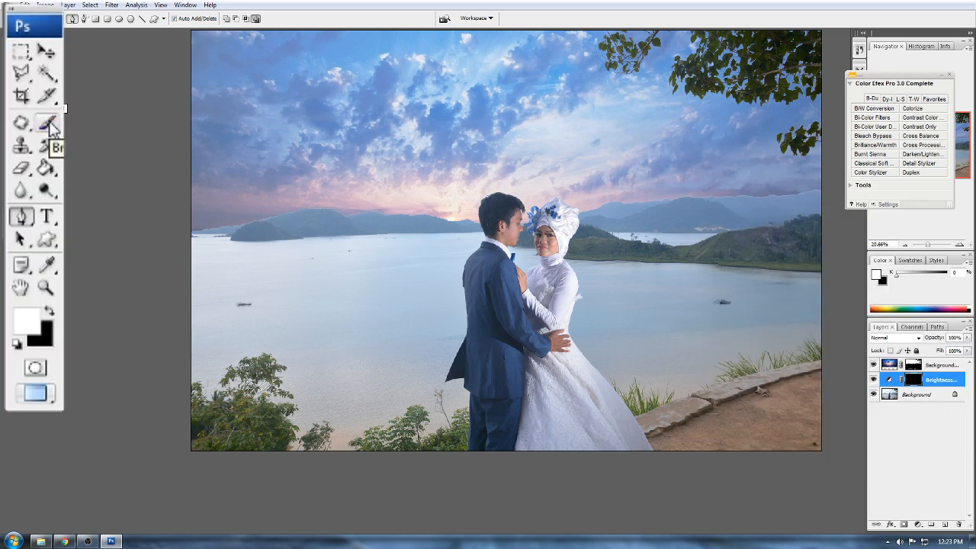
Step: Paint white on the adjustment mask with a 1500-pixel brush at 15% opacity over the hills, water and foreground, and compare the effect
{"action": "left_click", "coordinate": [24, 96]}
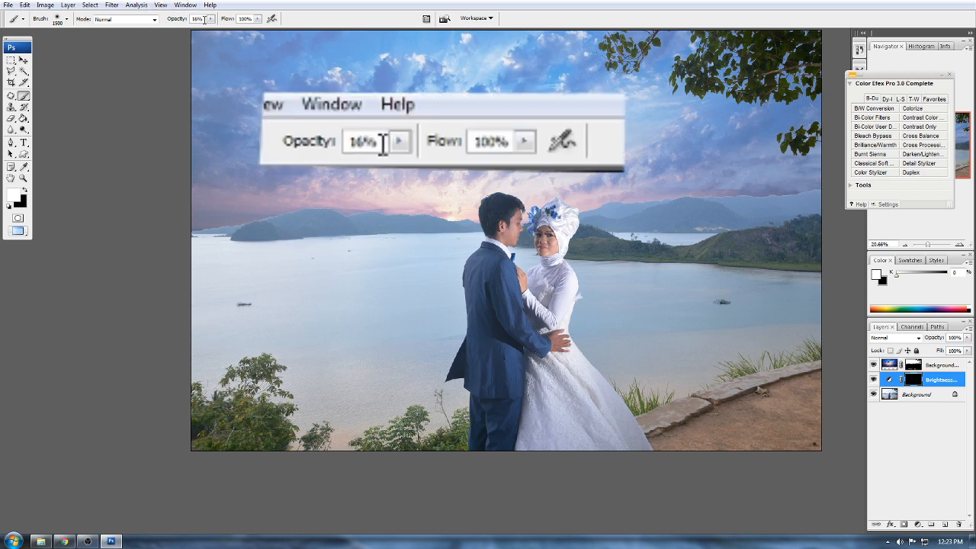
{"action": "left_click", "coordinate": [203, 19]}
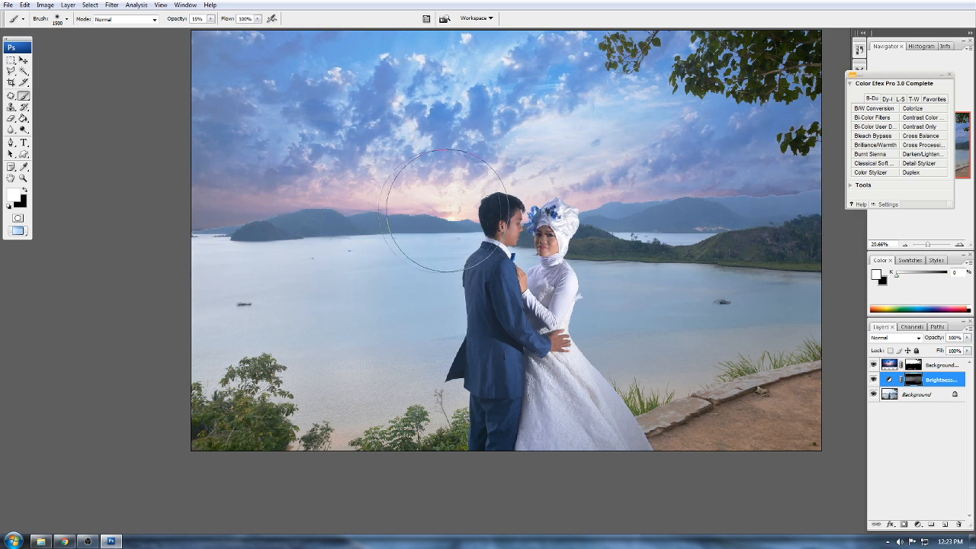
{"action": "mouse_move", "coordinate": [242, 218]}
{"action": "left_mouse_down"}
{"action": "mouse_move", "coordinate": [184, 239]}
{"action": "mouse_move", "coordinate": [240, 226]}
{"action": "mouse_move", "coordinate": [235, 241]}
{"action": "mouse_move", "coordinate": [361, 212]}
{"action": "left_mouse_up"}
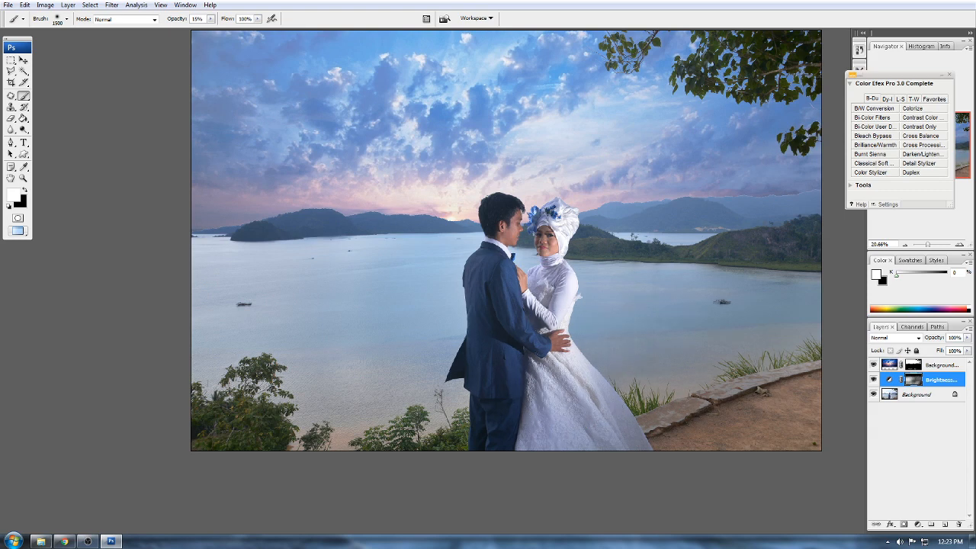
{"action": "mouse_move", "coordinate": [691, 198]}
{"action": "left_mouse_down"}
{"action": "mouse_move", "coordinate": [707, 239]}
{"action": "mouse_move", "coordinate": [729, 206]}
{"action": "mouse_move", "coordinate": [695, 187]}
{"action": "left_mouse_up"}
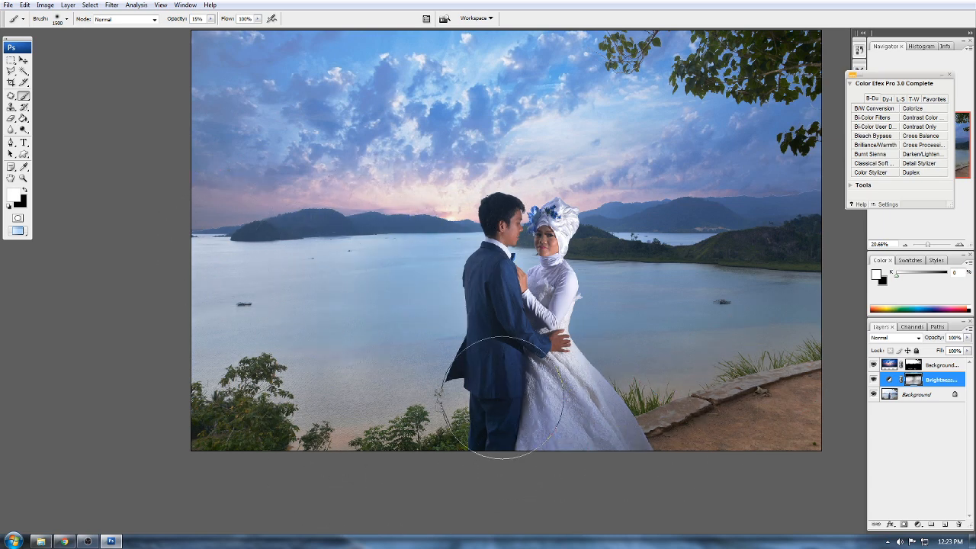
{"action": "left_click", "coordinate": [648, 215]}
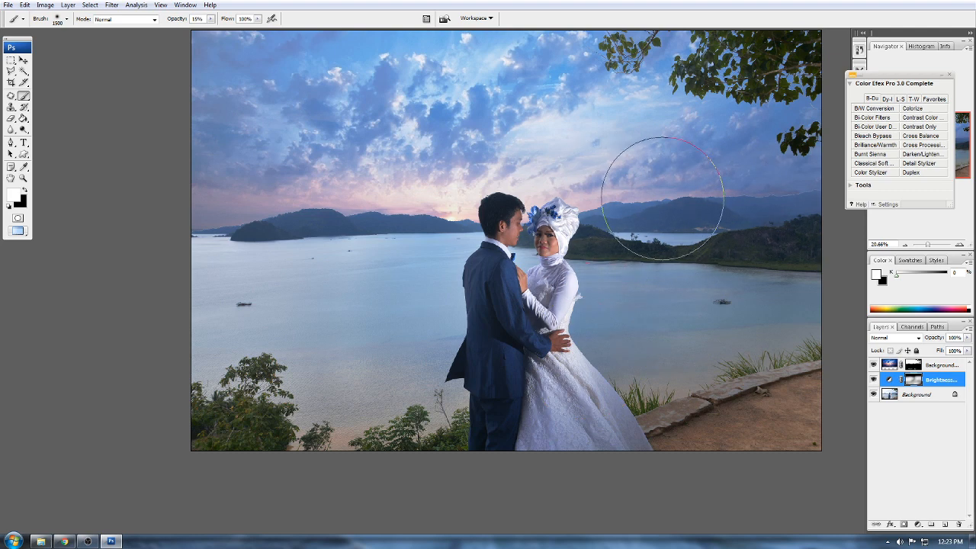
{"action": "left_click", "coordinate": [874, 379]}
{"action": "left_click", "coordinate": [873, 379]}
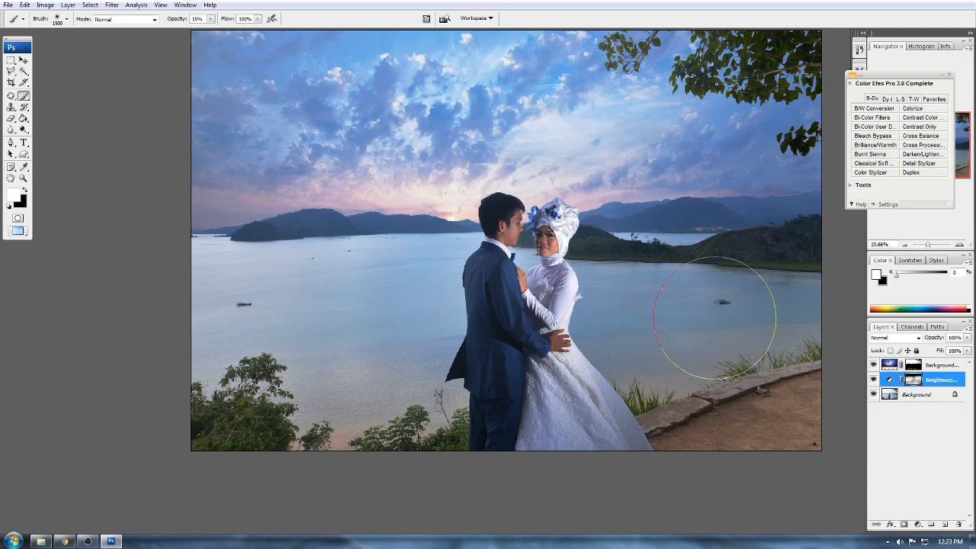
Step: Erase the darkening from the bride's face on the adjustment mask with a soft Eraser of 175 to 200 pixels at 39% opacity
{"action": "scroll", "coordinate": [719, 315], "scroll_direction": "down", "scroll_amount": 3}
{"action": "scroll", "coordinate": [626, 290], "scroll_direction": "up", "scroll_amount": 7}
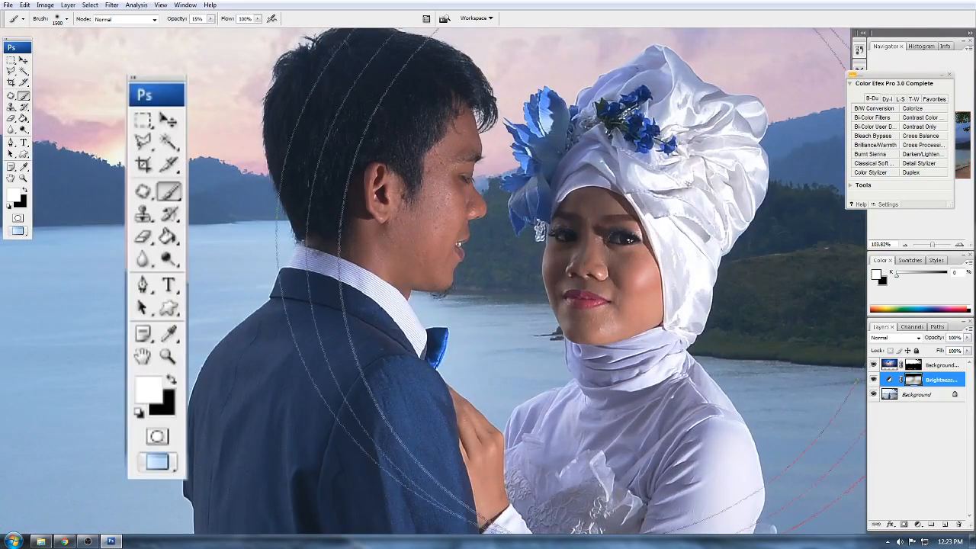
{"action": "left_click", "coordinate": [12, 121]}
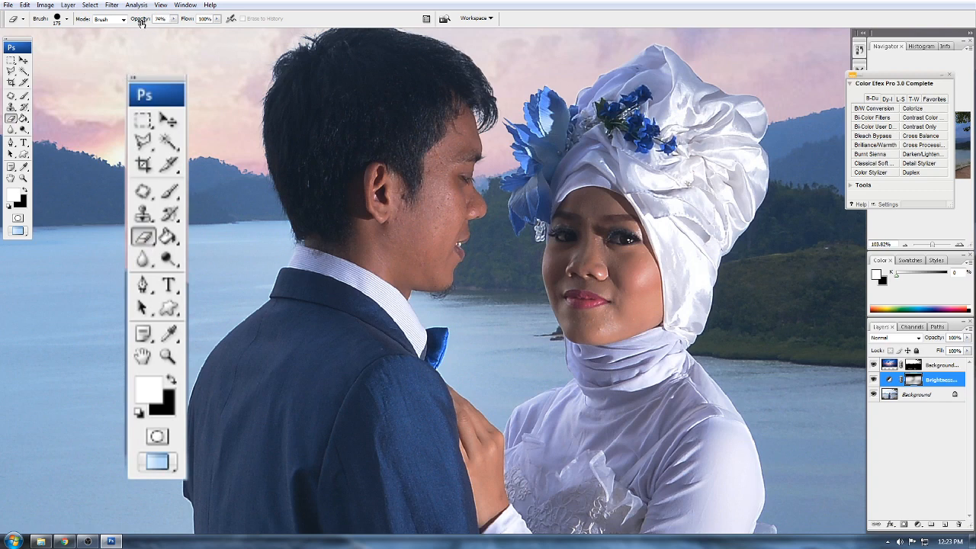
{"action": "left_click_drag", "start_coordinate": [141, 22], "coordinate": [101, 46]}
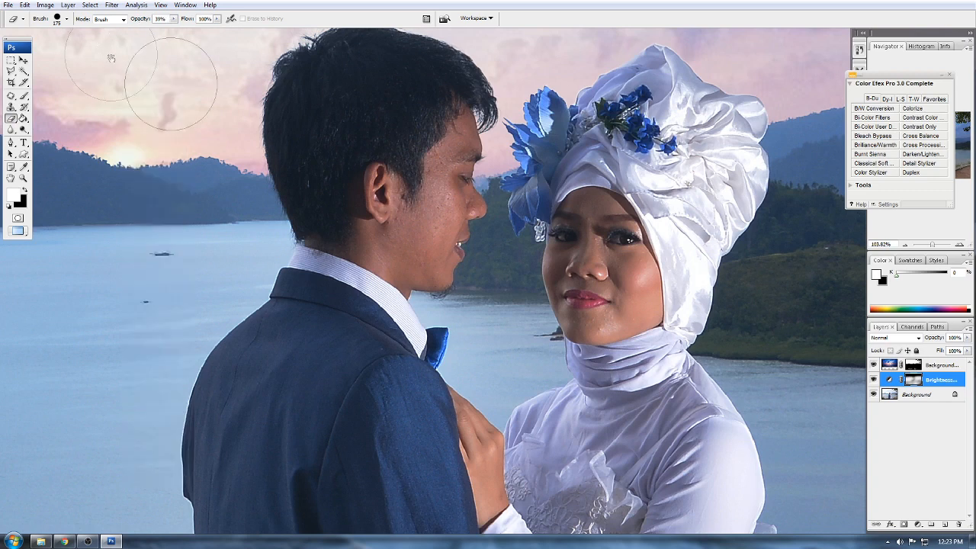
{"action": "right_click", "coordinate": [599, 263]}
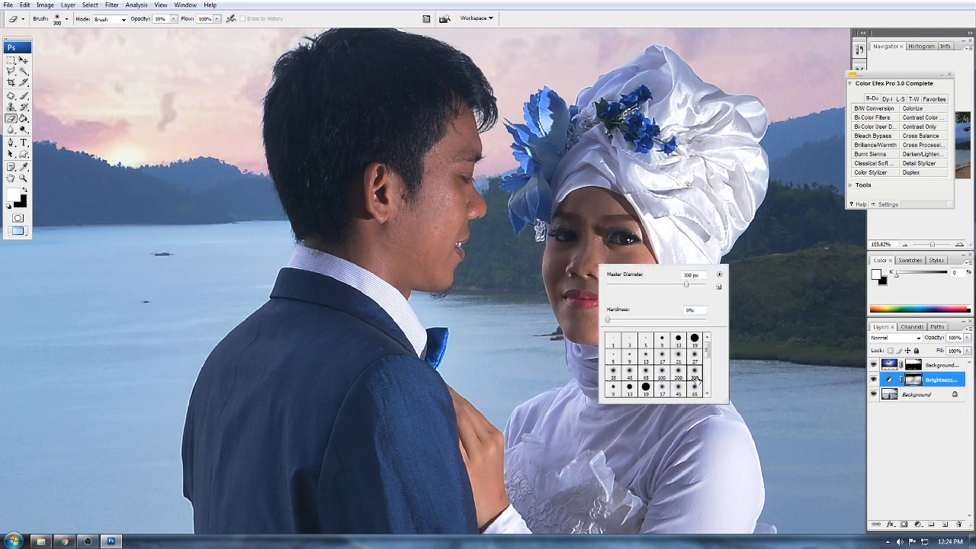
{"action": "key", "text": "Escape"}
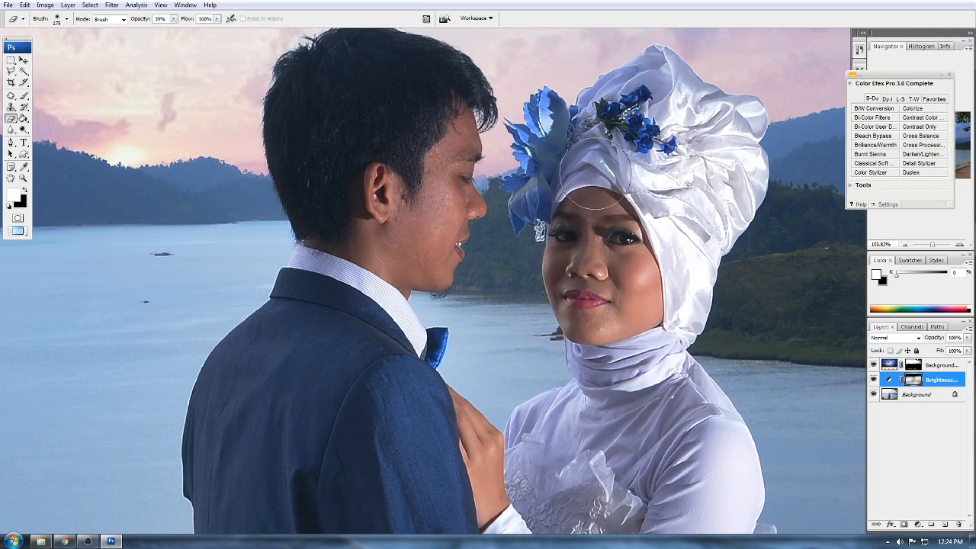
{"action": "mouse_move", "coordinate": [595, 173]}
{"action": "left_mouse_down"}
{"action": "mouse_move", "coordinate": [578, 187]}
{"action": "mouse_move", "coordinate": [575, 283]}
{"action": "mouse_move", "coordinate": [573, 224]}
{"action": "left_mouse_up"}
{"action": "key", "text": "bracketright"}
{"action": "left_click_drag", "start_coordinate": [601, 286], "coordinate": [604, 318]}
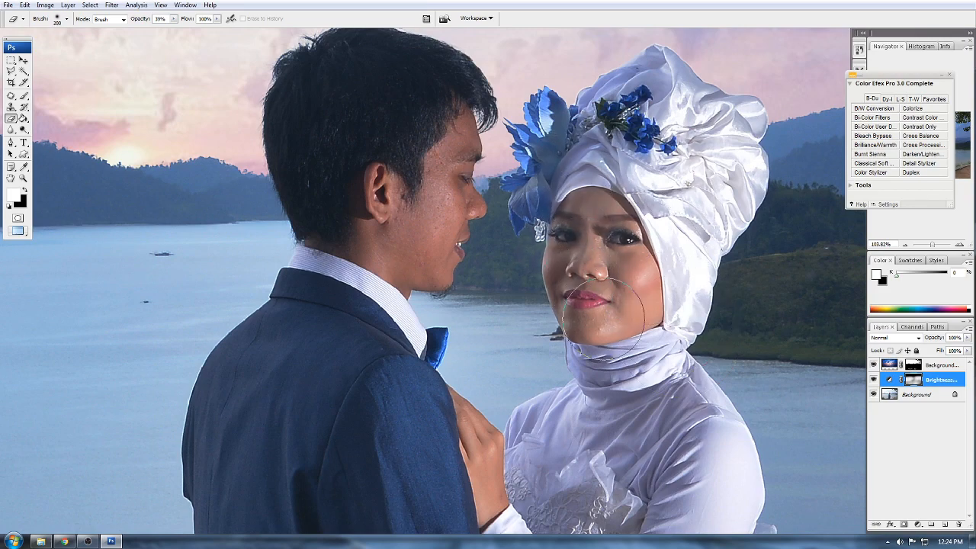
Step: Enlarge the Eraser to 400 pixels and erase the darkening over the groom's face and the couple's upper bodies
{"action": "scroll", "coordinate": [650, 233], "scroll_direction": "down", "scroll_amount": 3}
{"action": "key", "text": "bracketright"}
{"action": "left_click_drag", "start_coordinate": [505, 210], "coordinate": [480, 232]}
{"action": "key", "text": "bracketright"}
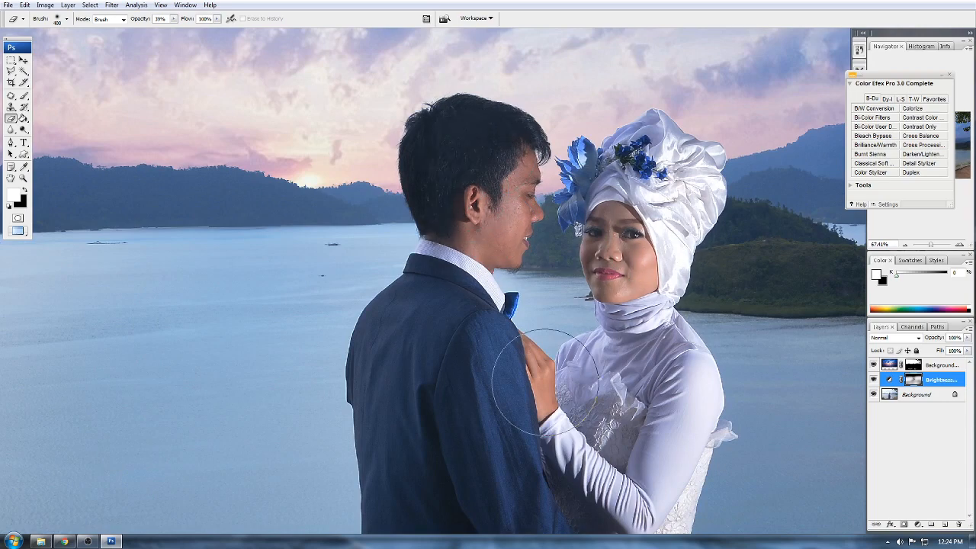
{"action": "scroll", "coordinate": [468, 370], "scroll_direction": "down", "scroll_amount": 5}
{"action": "scroll", "coordinate": [646, 328], "scroll_direction": "down", "scroll_amount": 2}
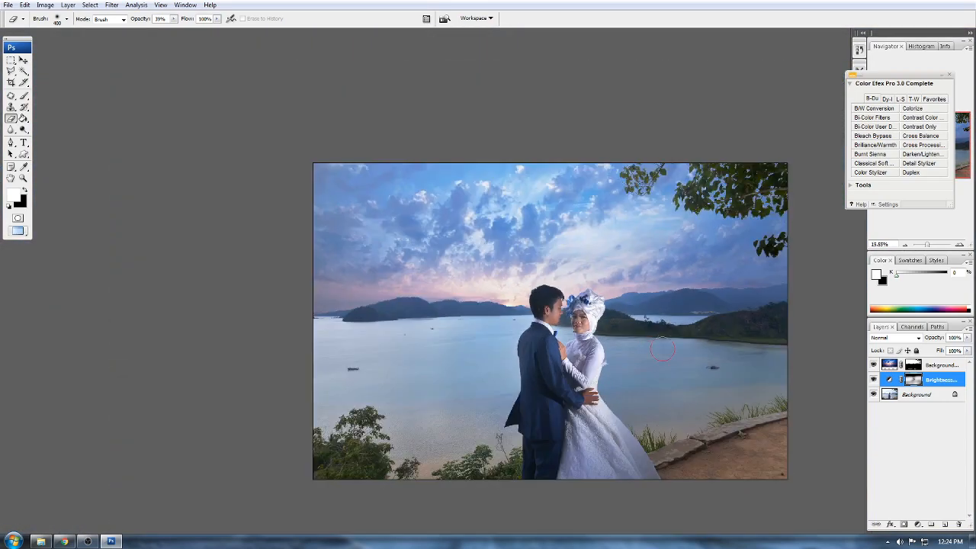
Step: Compare the photo with and without the Brightness/Contrast adjustment and the sky layer, viewing the couple up close and the full frame
{"action": "scroll", "coordinate": [609, 334], "scroll_direction": "up", "scroll_amount": 2}
{"action": "left_click", "coordinate": [872, 380]}
{"action": "left_click", "coordinate": [873, 379]}
{"action": "scroll", "coordinate": [550, 305], "scroll_direction": "up", "scroll_amount": 3}
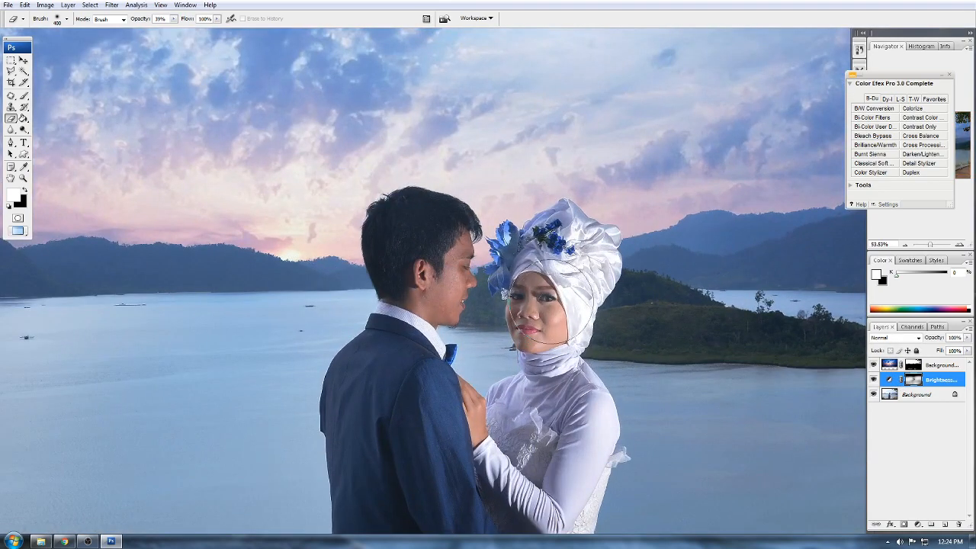
{"action": "scroll", "coordinate": [565, 268], "scroll_direction": "down", "scroll_amount": 2}
{"action": "scroll", "coordinate": [485, 296], "scroll_direction": "down", "scroll_amount": 1}
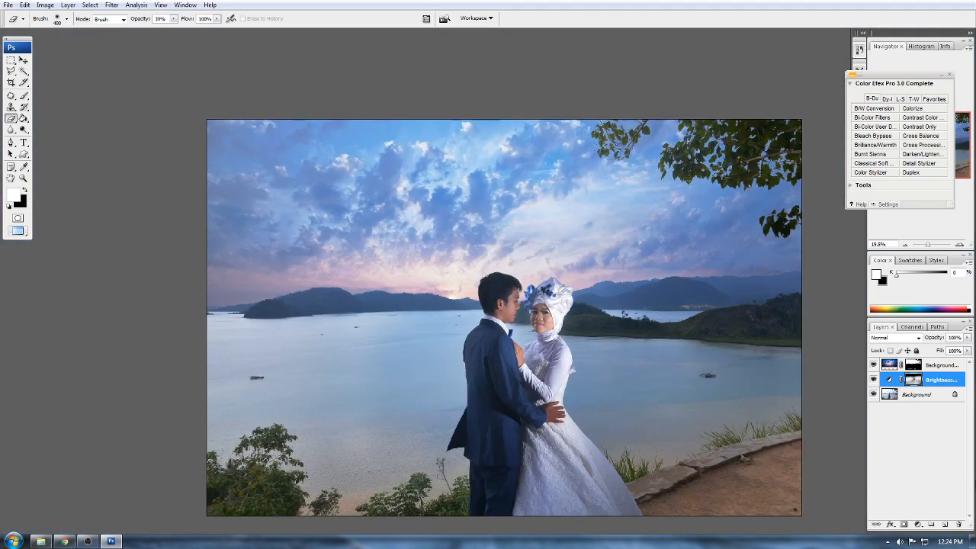
{"action": "scroll", "coordinate": [626, 427], "scroll_direction": "down", "scroll_amount": 1}
{"action": "left_click_drag", "start_coordinate": [627, 427], "coordinate": [604, 369]}
{"action": "scroll", "coordinate": [515, 319], "scroll_direction": "up", "scroll_amount": 2}
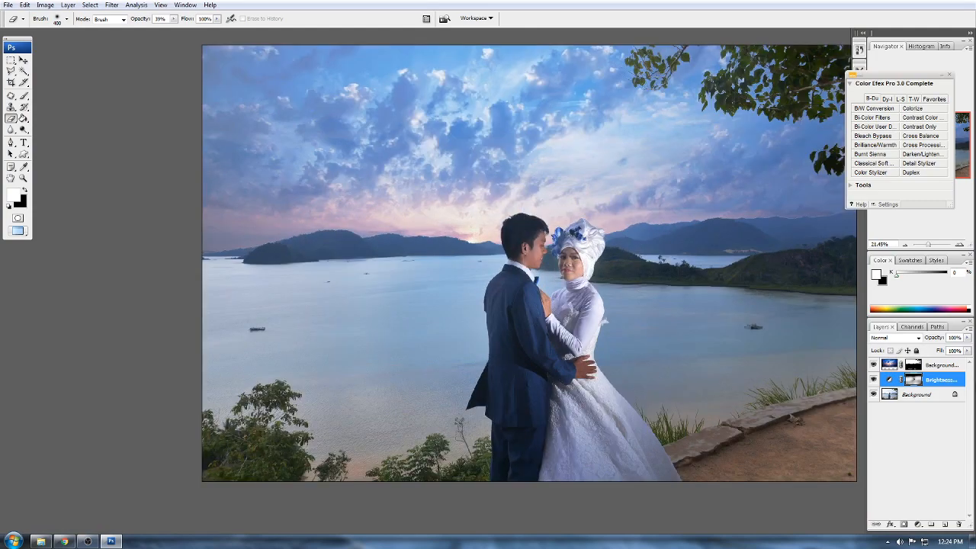
{"action": "left_click", "coordinate": [872, 364]}
{"action": "left_click", "coordinate": [873, 364]}
{"action": "left_click", "coordinate": [873, 380]}
{"action": "left_click", "coordinate": [873, 379]}
Step: Paint more darkening around the couple on the adjustment mask with a 2000-pixel brush at 15% opacity, and compare the effect
{"action": "left_click", "coordinate": [24, 95]}
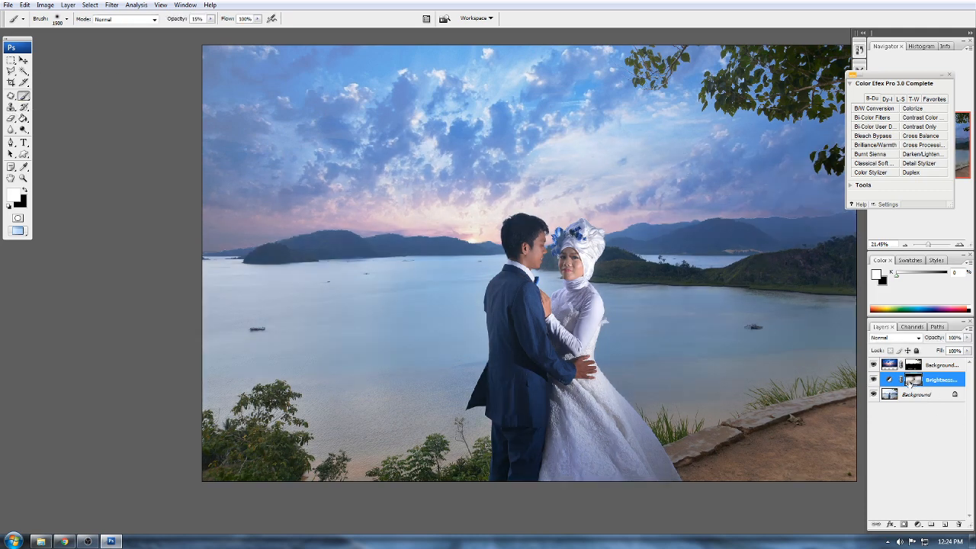
{"action": "scroll", "coordinate": [615, 335], "scroll_direction": "down", "scroll_amount": 3}
{"action": "key", "text": "bracketright"}
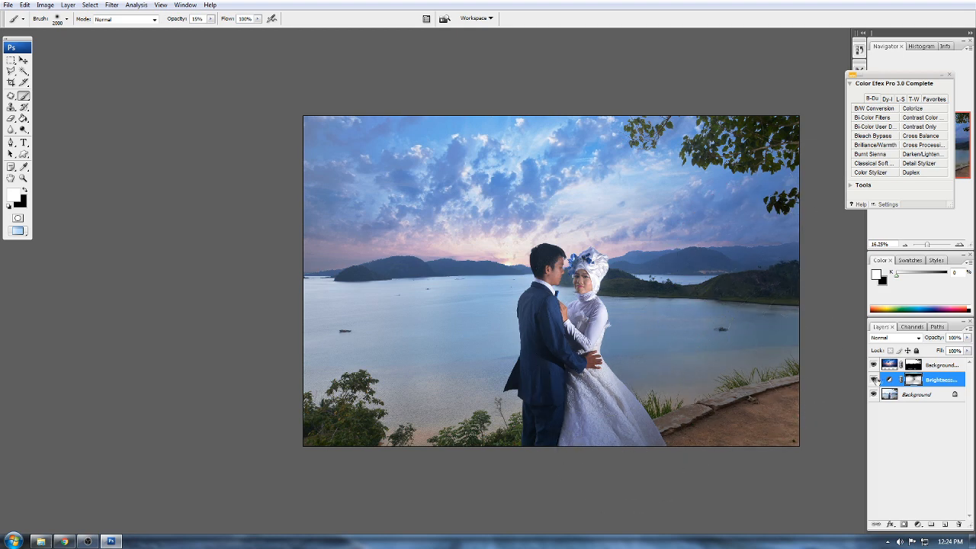
{"action": "left_click", "coordinate": [873, 379]}
{"action": "left_click", "coordinate": [873, 378]}
Step: Enlarge the Eraser to 2000 pixels and softly erase the darkening from the adjustment mask around the couple and the adjacent water
{"action": "left_click", "coordinate": [10, 118]}
{"action": "key", "text": "bracketright"}
{"action": "key", "text": "bracketright"}
{"action": "key", "text": "bracketright"}
{"action": "key", "text": "bracketright"}
{"action": "key", "text": "bracketright"}
{"action": "key", "text": "bracketright"}
{"action": "key", "text": "bracketright"}
{"action": "key", "text": "bracketright"}
{"action": "key", "text": "bracketright"}
{"action": "key", "text": "bracketright"}
{"action": "key", "text": "bracketright"}
{"action": "key", "text": "bracketright"}
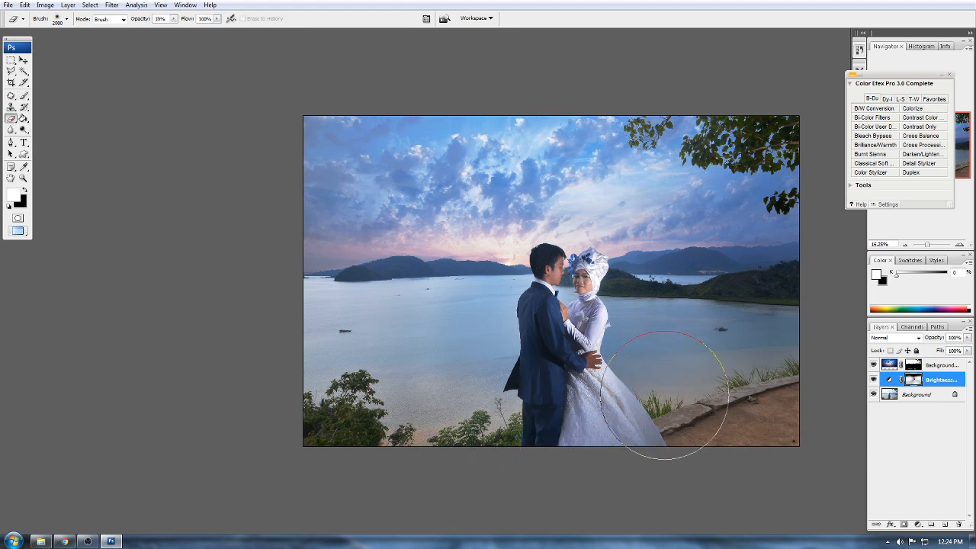
{"action": "left_click", "coordinate": [491, 296]}
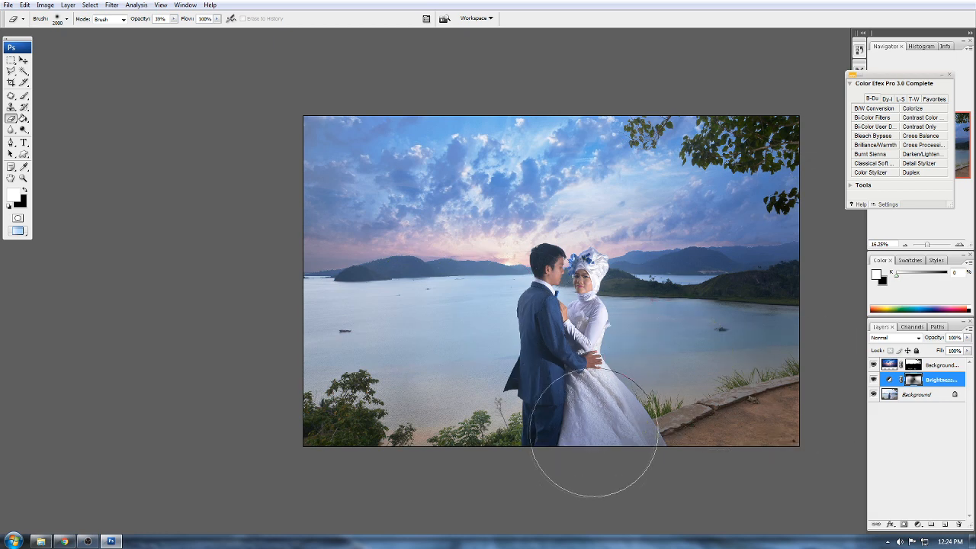
Step: Reduce the Eraser to 900 pixels, erase the remaining darkening over the couple's bodies, and check the balance in the whole photo
{"action": "scroll", "coordinate": [586, 326], "scroll_direction": "up", "scroll_amount": 2}
{"action": "key", "text": "["}
{"action": "key", "text": "["}
{"action": "key", "text": "["}
{"action": "key", "text": "["}
{"action": "key", "text": "["}
{"action": "key", "text": "["}
{"action": "key", "text": "["}
{"action": "key", "text": "["}
{"action": "key", "text": "["}
{"action": "key", "text": "["}
{"action": "key", "text": "["}
{"action": "key", "text": "["}
{"action": "key", "text": "["}
{"action": "key", "text": "["}
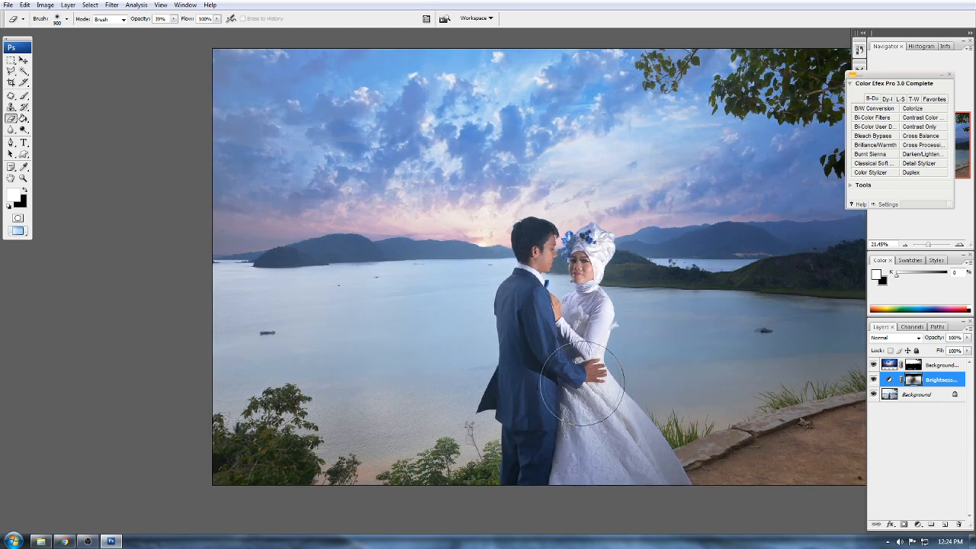
{"action": "key", "text": "]"}
{"action": "key", "text": "]"}
{"action": "key", "text": "]"}
{"action": "scroll", "coordinate": [614, 373], "scroll_direction": "down", "scroll_amount": 1}
{"action": "scroll", "coordinate": [613, 373], "scroll_direction": "down", "scroll_amount": 4}
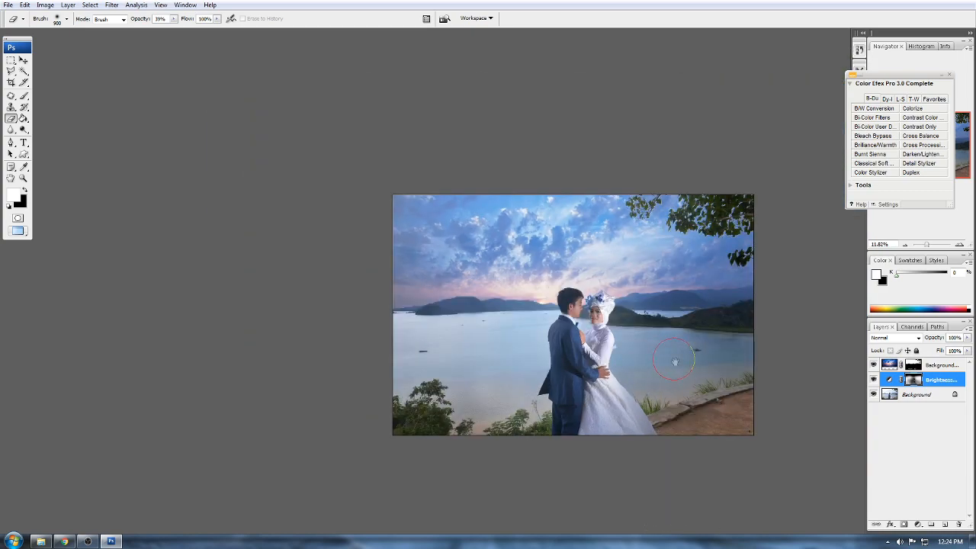
{"action": "scroll", "coordinate": [625, 334], "scroll_direction": "up", "scroll_amount": 3}
{"action": "scroll", "coordinate": [625, 334], "scroll_direction": "up", "scroll_amount": 1}
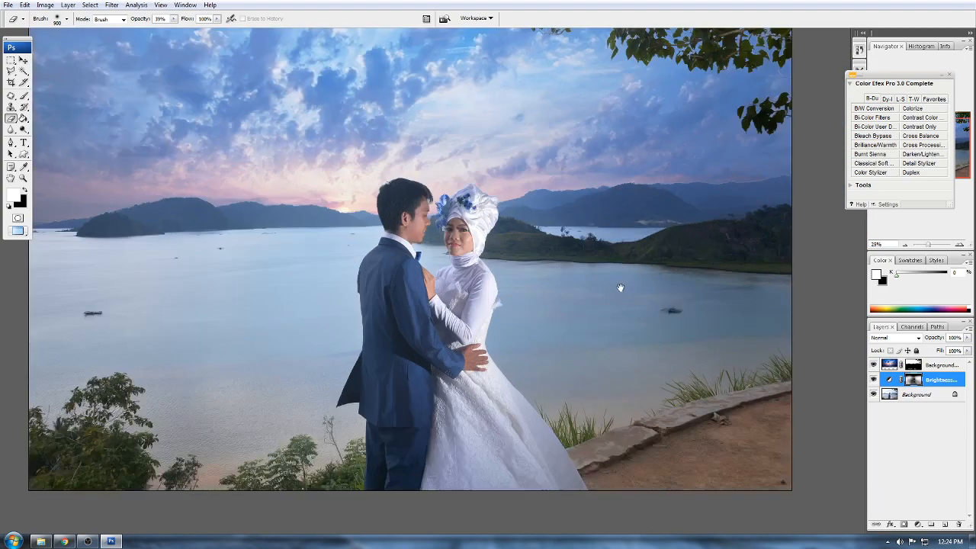
{"action": "scroll", "coordinate": [486, 242], "scroll_direction": "up", "scroll_amount": 1}
{"action": "scroll", "coordinate": [501, 239], "scroll_direction": "down", "scroll_amount": 4}
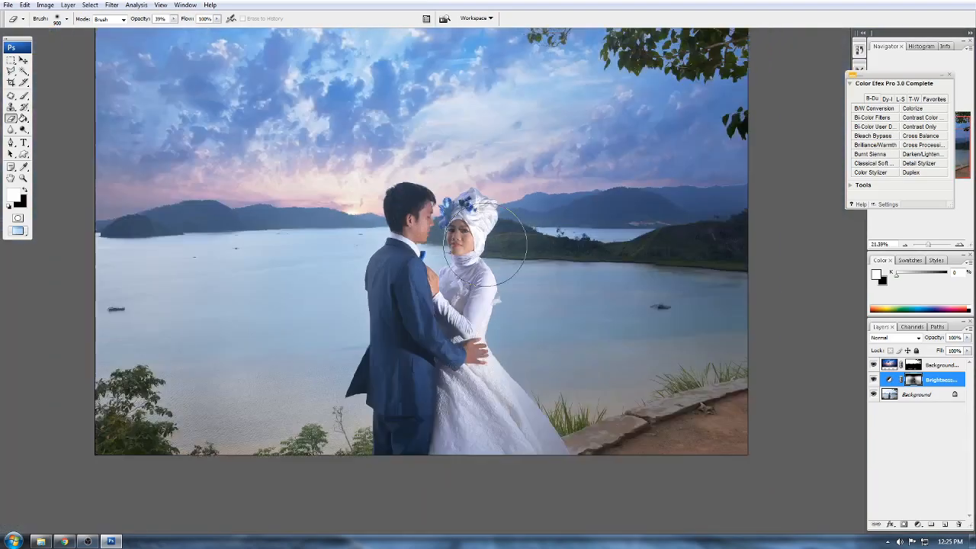
Step: Inspect the sky blend along the hills and around the tree branches, comparing the photo with and without the sky layer
{"action": "left_click", "coordinate": [937, 367]}
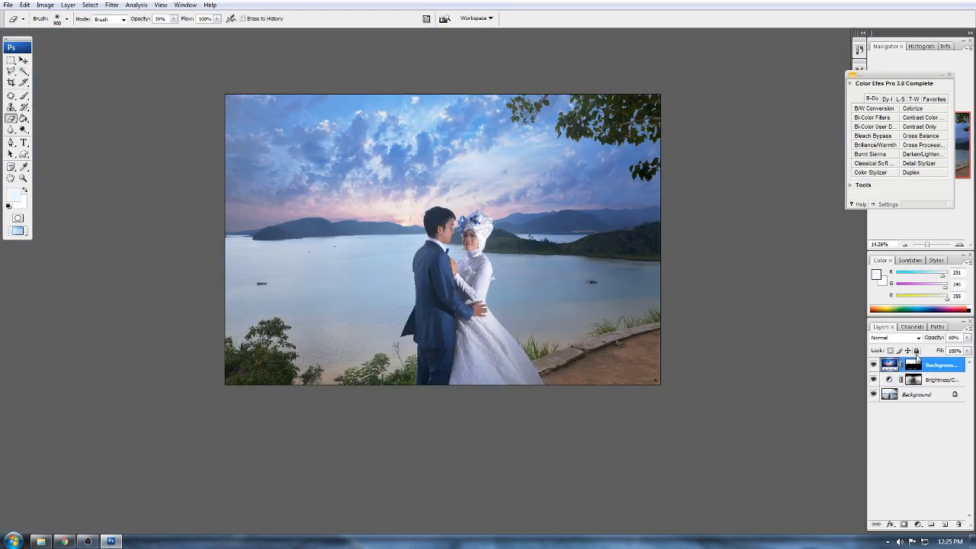
{"action": "scroll", "coordinate": [487, 214], "scroll_direction": "up", "scroll_amount": 5}
{"action": "left_click_drag", "start_coordinate": [206, 270], "coordinate": [678, 326]}
{"action": "scroll", "coordinate": [678, 335], "scroll_direction": "right", "scroll_amount": 10}
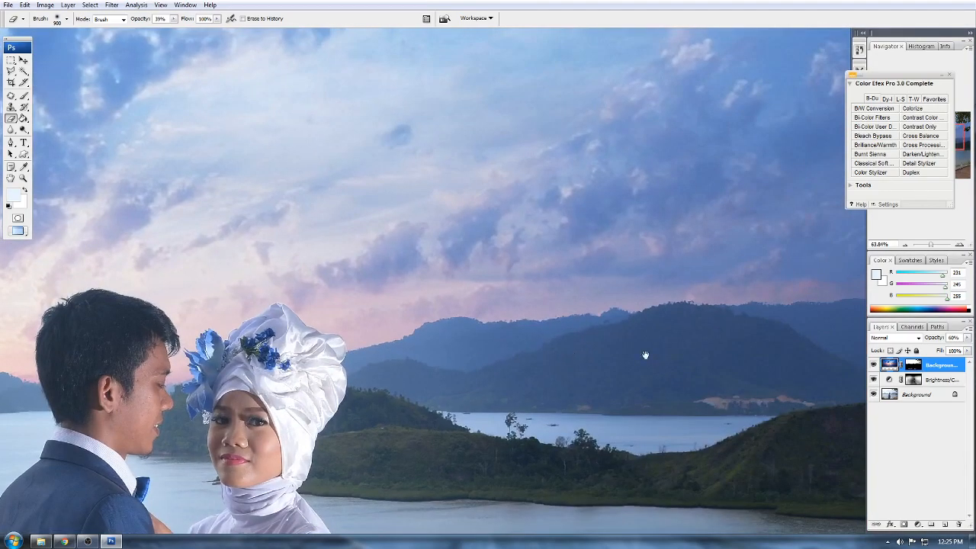
{"action": "left_click_drag", "start_coordinate": [646, 355], "coordinate": [394, 501]}
{"action": "left_click_drag", "start_coordinate": [465, 214], "coordinate": [624, 508]}
{"action": "left_click", "coordinate": [873, 365]}
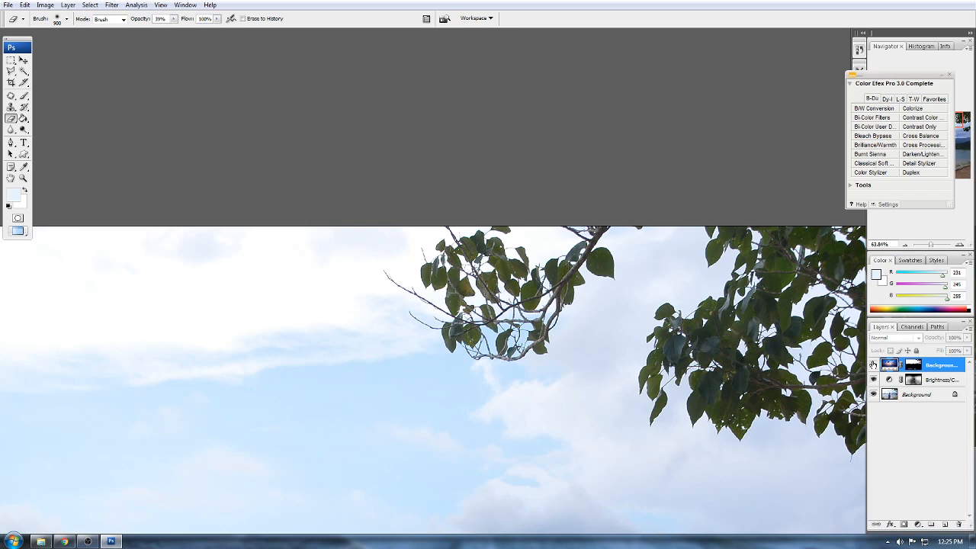
{"action": "left_click", "coordinate": [873, 365]}
{"action": "scroll", "coordinate": [463, 316], "scroll_direction": "down", "scroll_amount": 6}
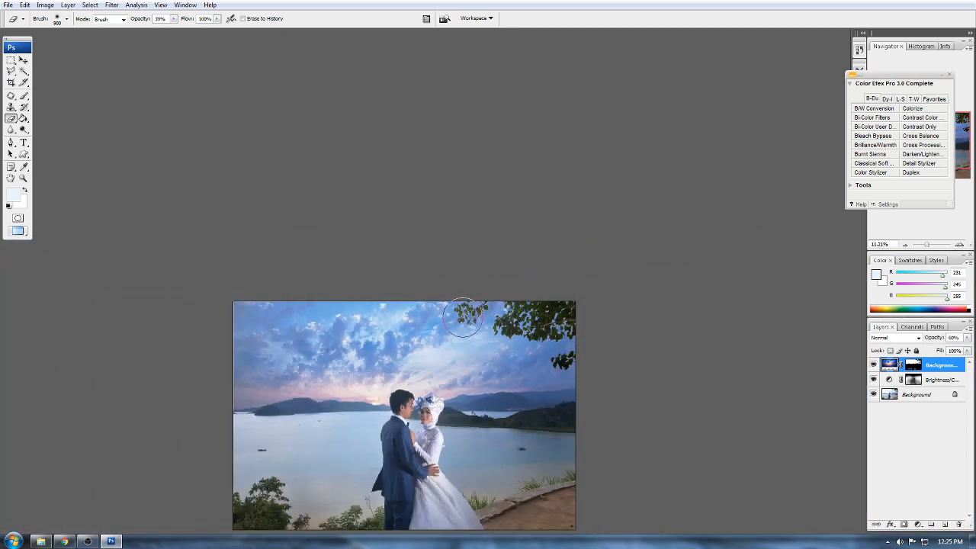
Step: Compare the upper sky and leaves with and without the sky layer once more, and review the whole photo
{"action": "left_click_drag", "start_coordinate": [456, 407], "coordinate": [489, 317]}
{"action": "scroll", "coordinate": [468, 251], "scroll_direction": "up", "scroll_amount": 5}
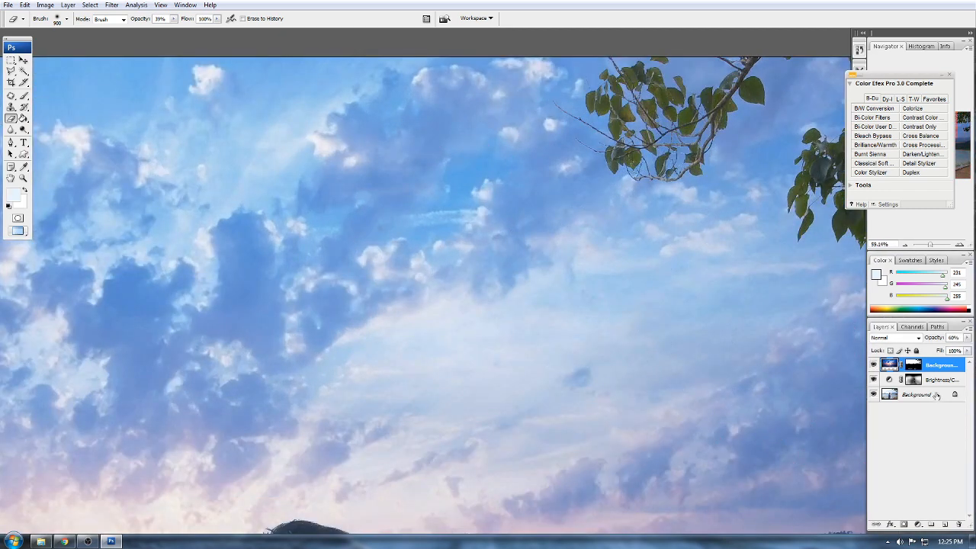
{"action": "left_click", "coordinate": [873, 364]}
{"action": "left_click", "coordinate": [872, 364]}
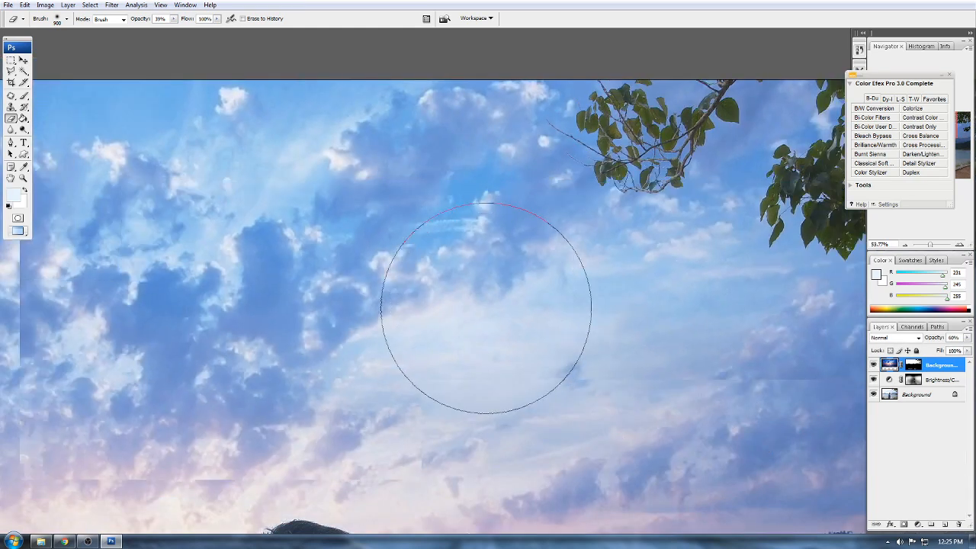
{"action": "scroll", "coordinate": [485, 314], "scroll_direction": "down", "scroll_amount": 5}
{"action": "left_click_drag", "start_coordinate": [492, 376], "coordinate": [531, 267]}
{"action": "scroll", "coordinate": [531, 267], "scroll_direction": "up", "scroll_amount": 4}
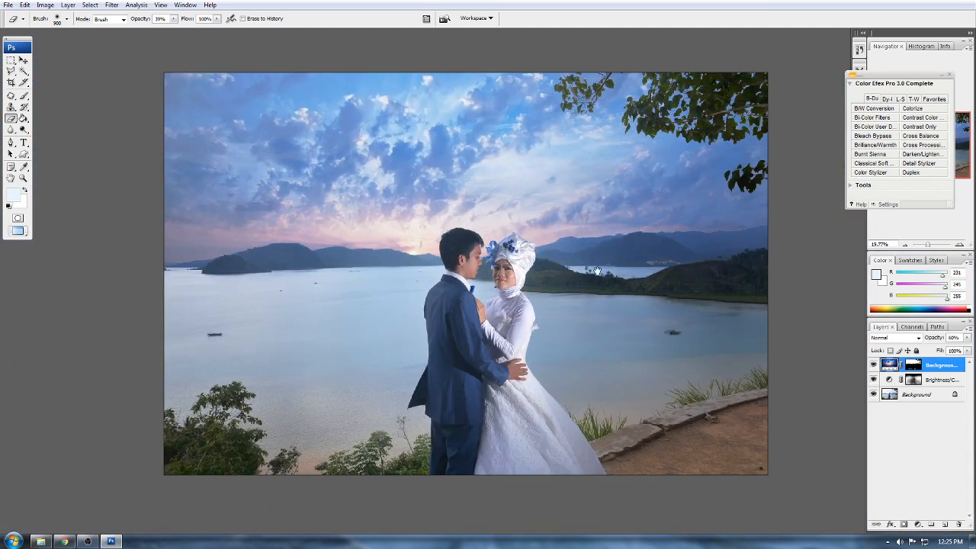
{"action": "left_click_drag", "start_coordinate": [621, 270], "coordinate": [587, 281]}
{"action": "scroll", "coordinate": [587, 282], "scroll_direction": "down", "scroll_amount": 2}
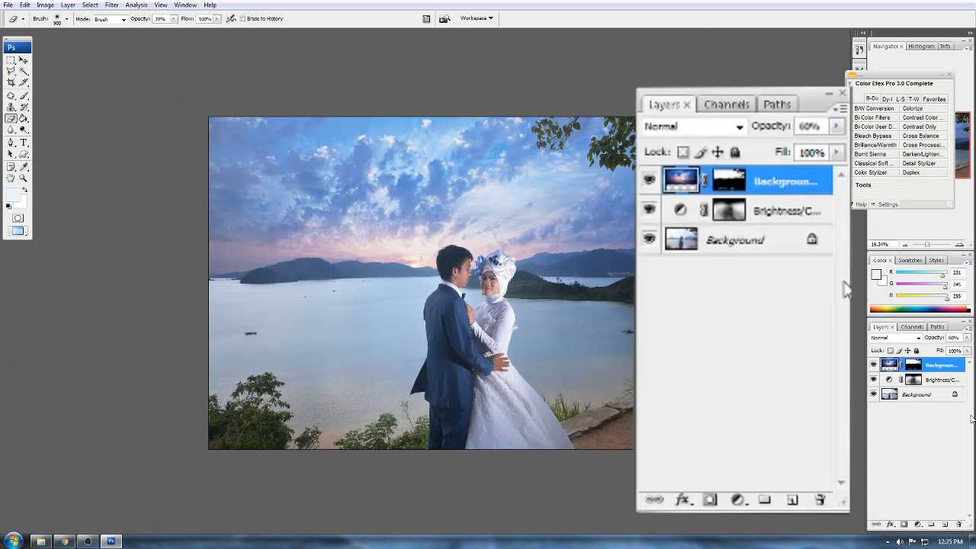
Step: Add a Black & White adjustment layer with Reds 94, Yellows 149, Greens 138, Cyans 136, Blues 129 and Magentas 140
{"action": "left_click", "coordinate": [916, 525]}
{"action": "left_click", "coordinate": [911, 415]}
{"action": "left_click_drag", "start_coordinate": [814, 289], "coordinate": [826, 288]}
{"action": "left_click_drag", "start_coordinate": [855, 318], "coordinate": [836, 315]}
{"action": "left_click", "coordinate": [831, 334]}
{"action": "left_click", "coordinate": [831, 359]}
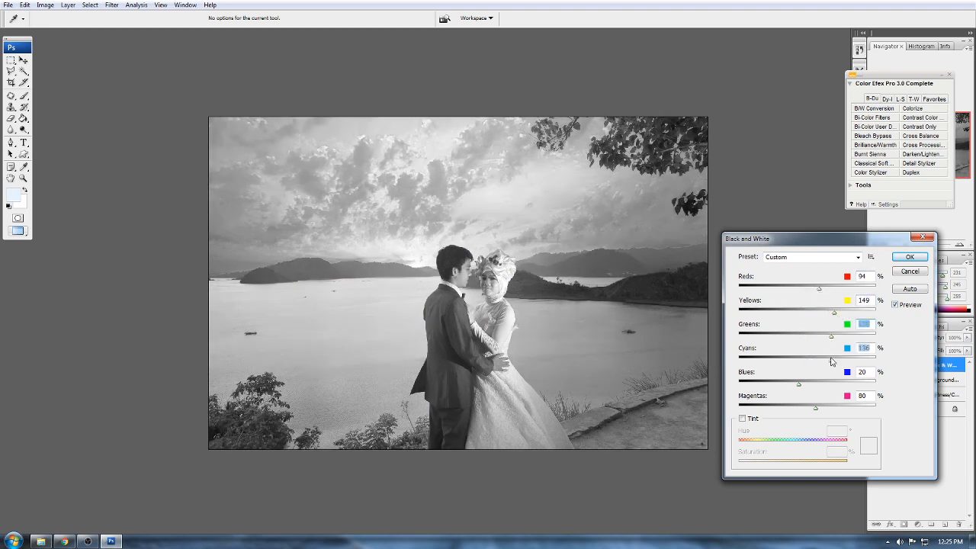
{"action": "left_click", "coordinate": [830, 381]}
{"action": "left_click", "coordinate": [831, 407]}
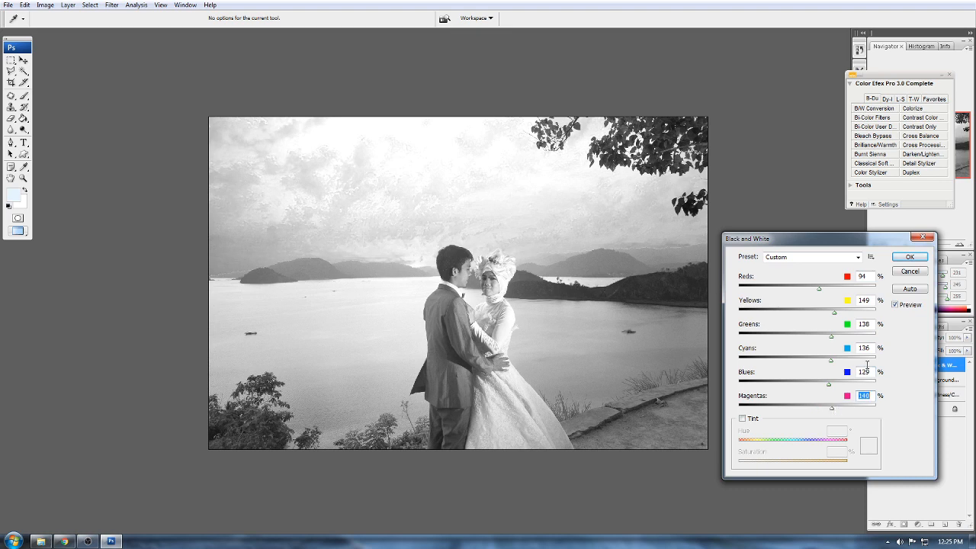
{"action": "left_click", "coordinate": [897, 262]}
Step: Blend the Black & White adjustment in Soft Light mode at 32% opacity and check the couple up close
{"action": "left_click", "coordinate": [736, 377]}
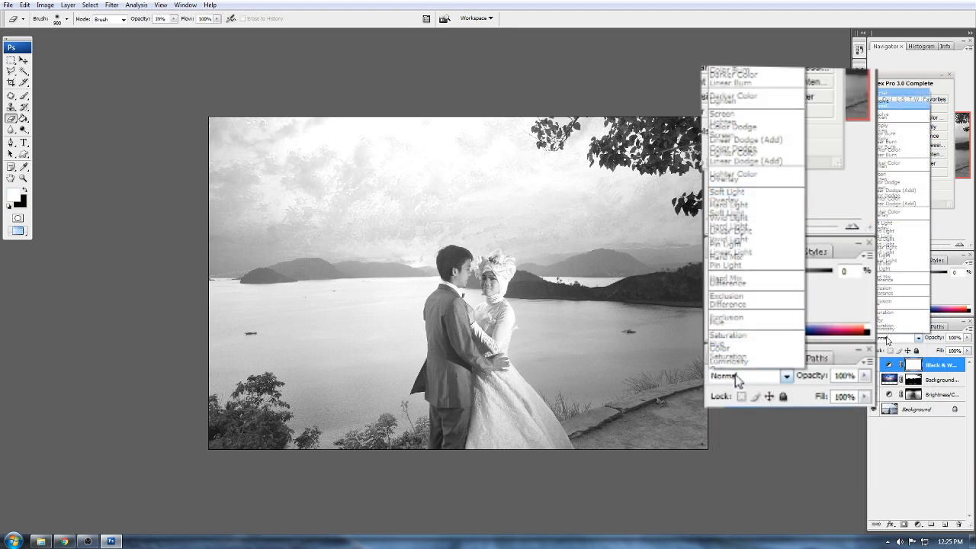
{"action": "left_click", "coordinate": [893, 226]}
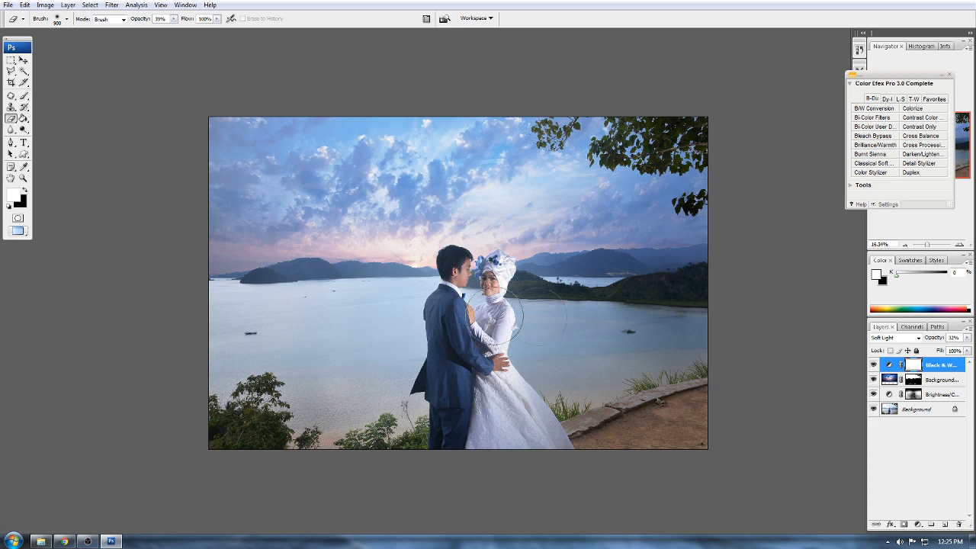
{"action": "scroll", "coordinate": [503, 292], "scroll_direction": "up", "scroll_amount": 3}
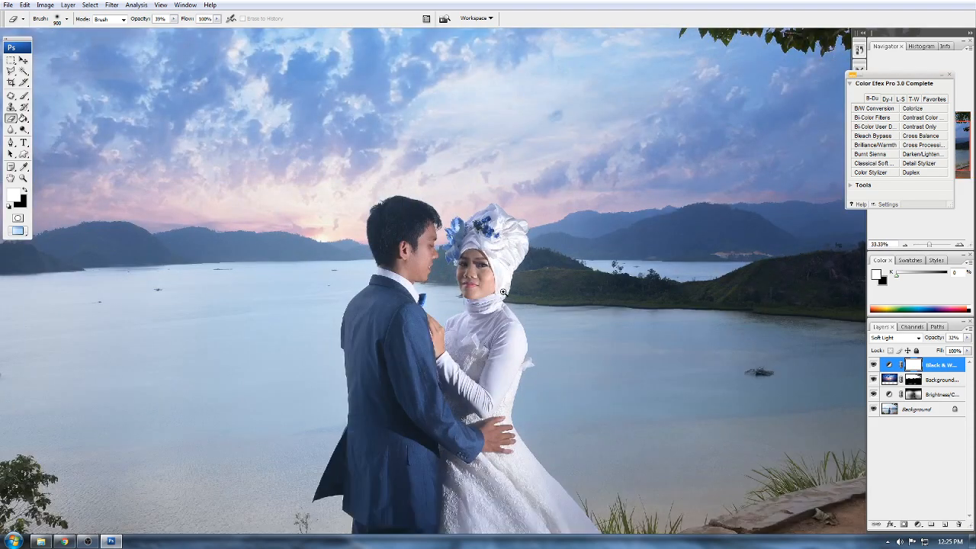
{"action": "scroll", "coordinate": [503, 292], "scroll_direction": "down", "scroll_amount": 1}
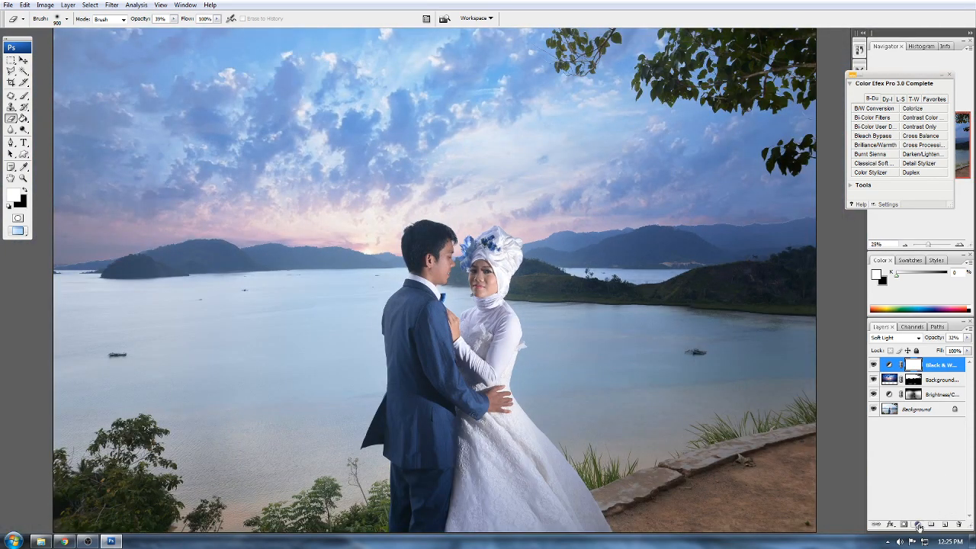
Step: Add a Curves adjustment layer raising the black point to output 28 and mapping input 116 to output 126
{"action": "left_click", "coordinate": [920, 526]}
{"action": "left_click", "coordinate": [917, 377]}
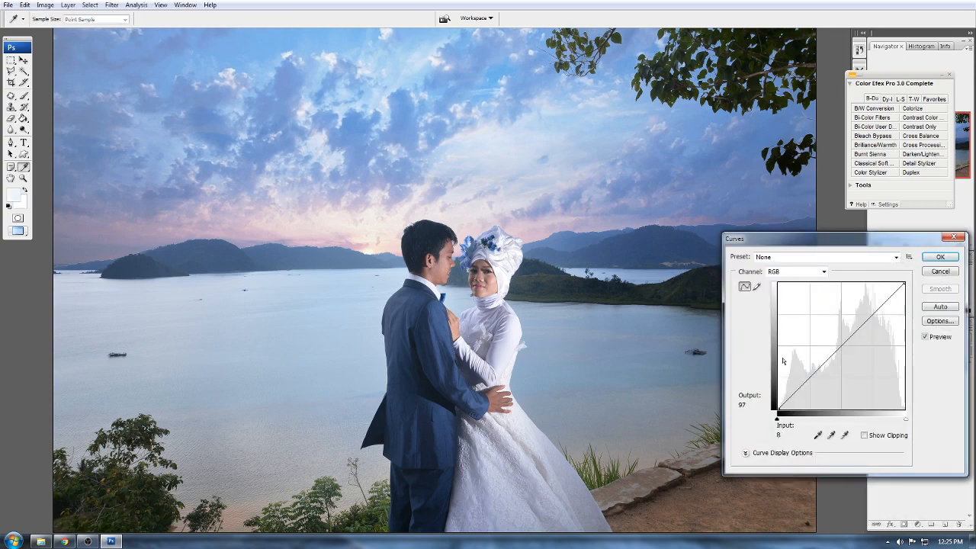
{"action": "left_click_drag", "start_coordinate": [778, 406], "coordinate": [774, 397]}
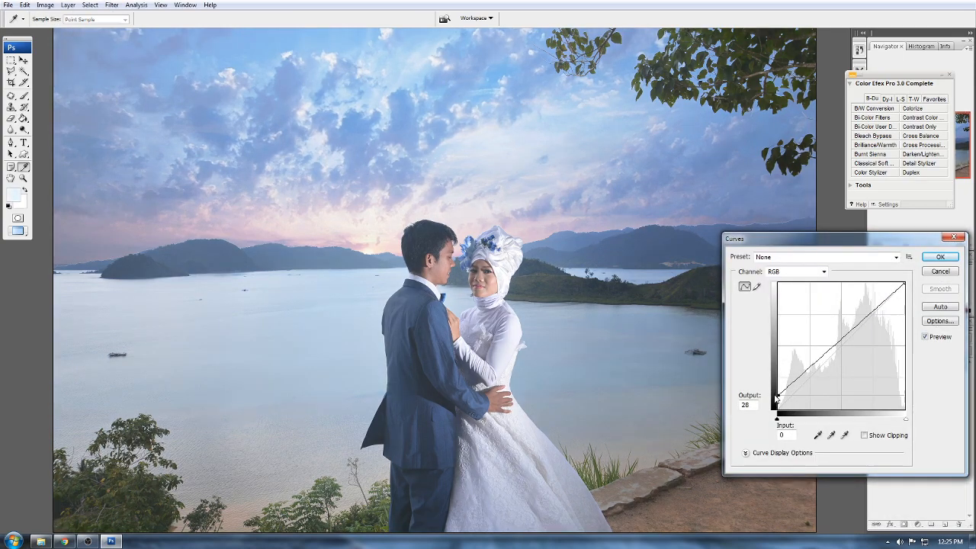
{"action": "left_click_drag", "start_coordinate": [834, 347], "coordinate": [835, 346]}
{"action": "left_click", "coordinate": [930, 341]}
{"action": "left_click", "coordinate": [930, 342]}
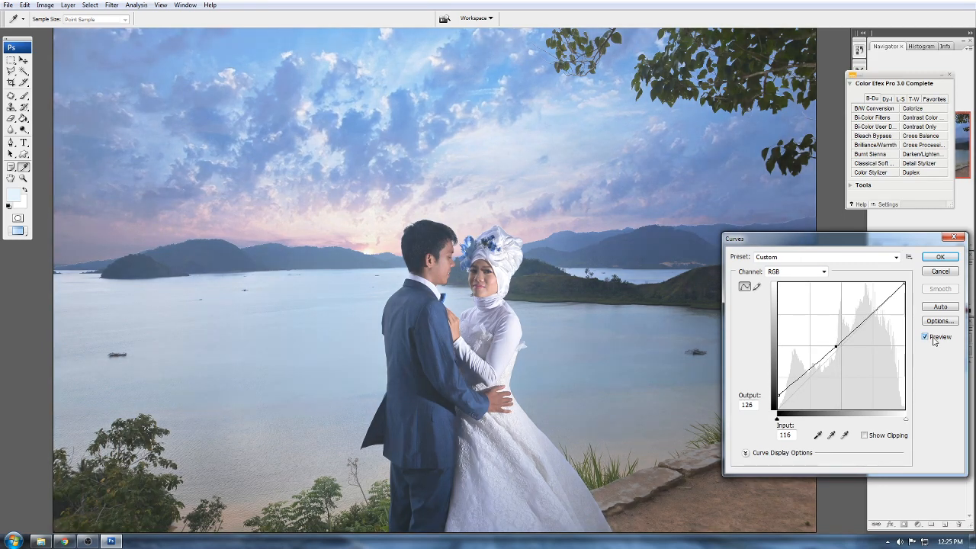
{"action": "left_click", "coordinate": [940, 257]}
Step: Invert the Curves mask and paint the lightening back over the couple's faces with a 250-pixel brush at 15% opacity
{"action": "key", "text": "ctrl+i"}
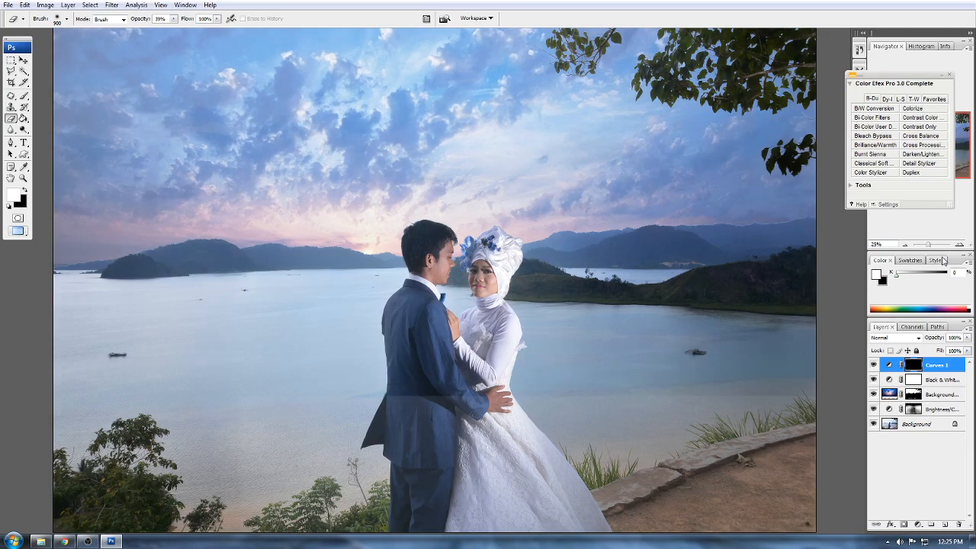
{"action": "scroll", "coordinate": [476, 343], "scroll_direction": "up", "scroll_amount": 2}
{"action": "key", "text": "b"}
{"action": "scroll", "coordinate": [475, 266], "scroll_direction": "up", "scroll_amount": 2}
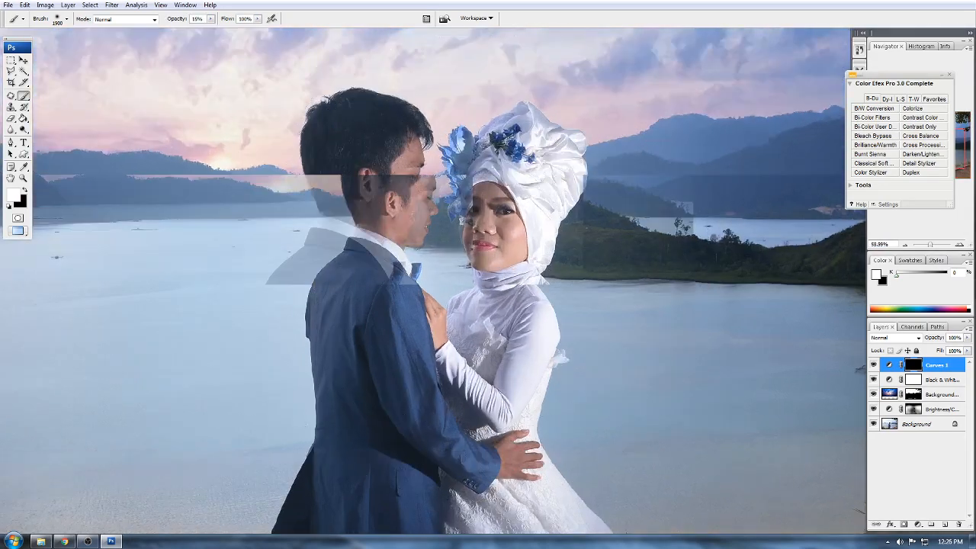
{"action": "key", "text": "bracketleft"}
{"action": "key", "text": "bracketleft"}
{"action": "key", "text": "bracketleft"}
{"action": "key", "text": "bracketleft"}
{"action": "key", "text": "bracketleft"}
{"action": "key", "text": "bracketleft"}
{"action": "key", "text": "bracketleft"}
{"action": "key", "text": "bracketleft"}
{"action": "key", "text": "bracketleft"}
{"action": "key", "text": "bracketleft"}
{"action": "key", "text": "bracketleft"}
{"action": "key", "text": "bracketleft"}
{"action": "key", "text": "bracketleft"}
{"action": "key", "text": "bracketleft"}
{"action": "key", "text": "bracketleft"}
{"action": "key", "text": "bracketleft"}
{"action": "key", "text": "bracketleft"}
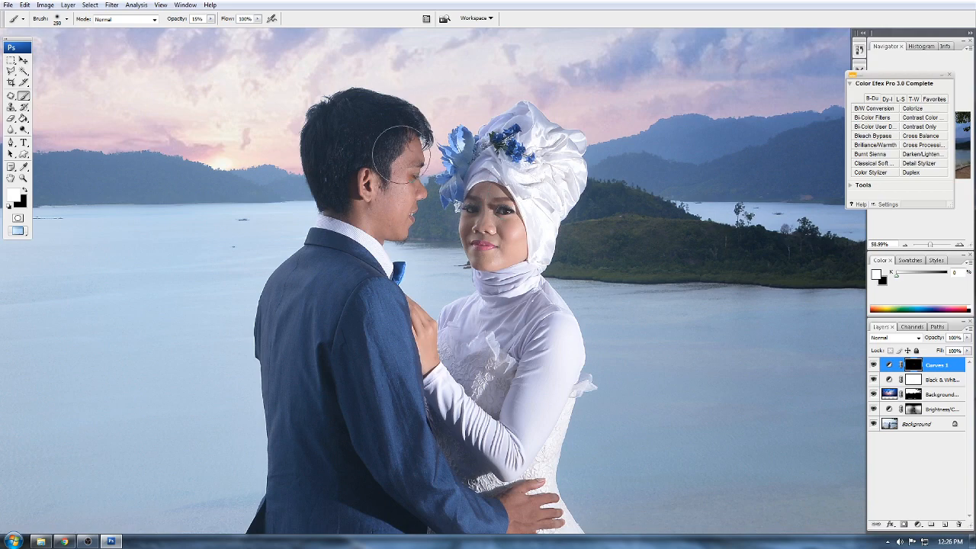
{"action": "scroll", "coordinate": [490, 265], "scroll_direction": "down", "scroll_amount": 5}
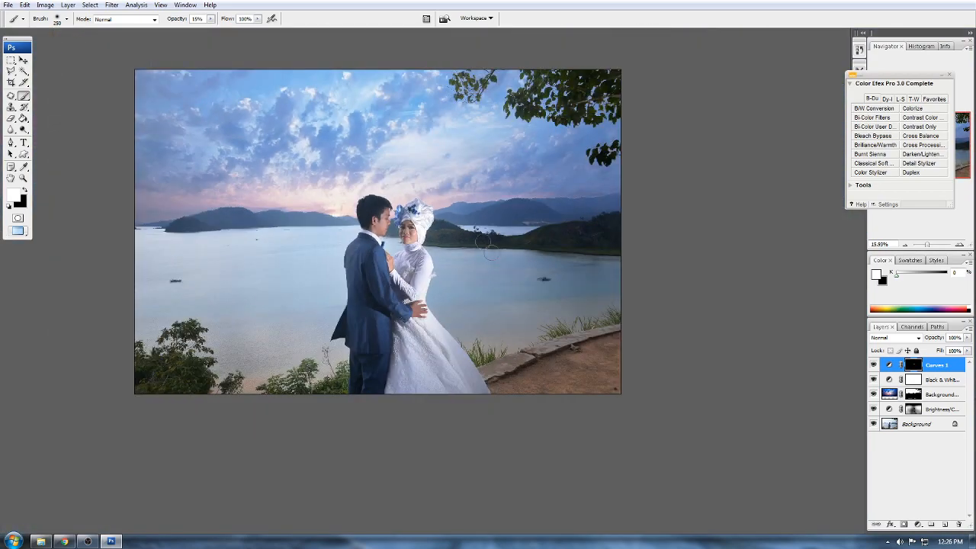
{"action": "scroll", "coordinate": [487, 244], "scroll_direction": "up", "scroll_amount": 2}
{"action": "scroll", "coordinate": [648, 303], "scroll_direction": "down", "scroll_amount": 4}
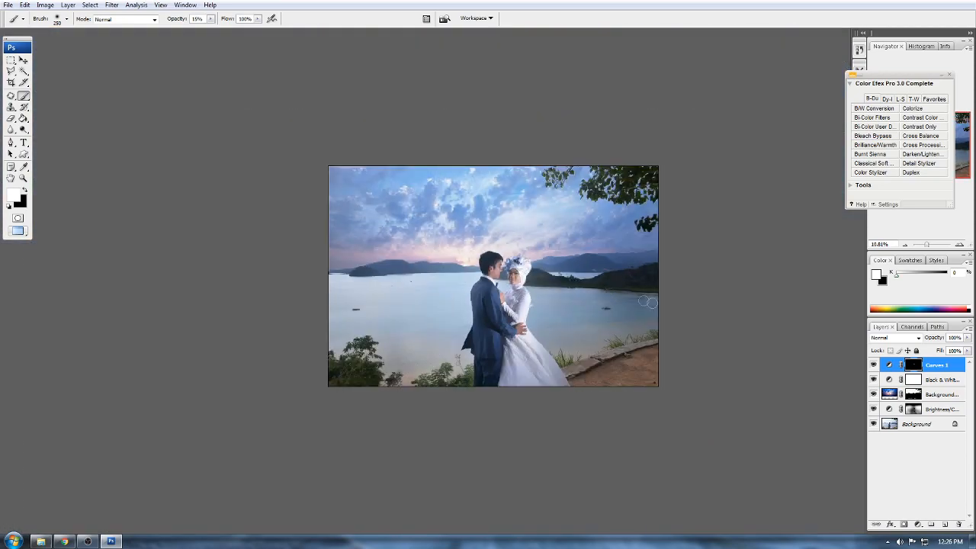
Step: Add a Levels adjustment layer with input levels 29, 1.06 and 234, and check the contrast across the photo
{"action": "left_click", "coordinate": [918, 526]}
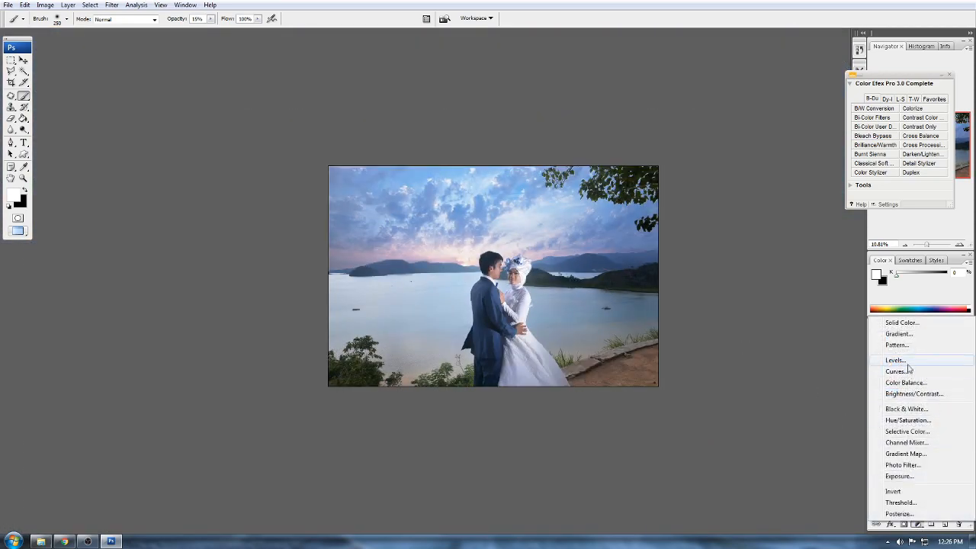
{"action": "left_click", "coordinate": [907, 363]}
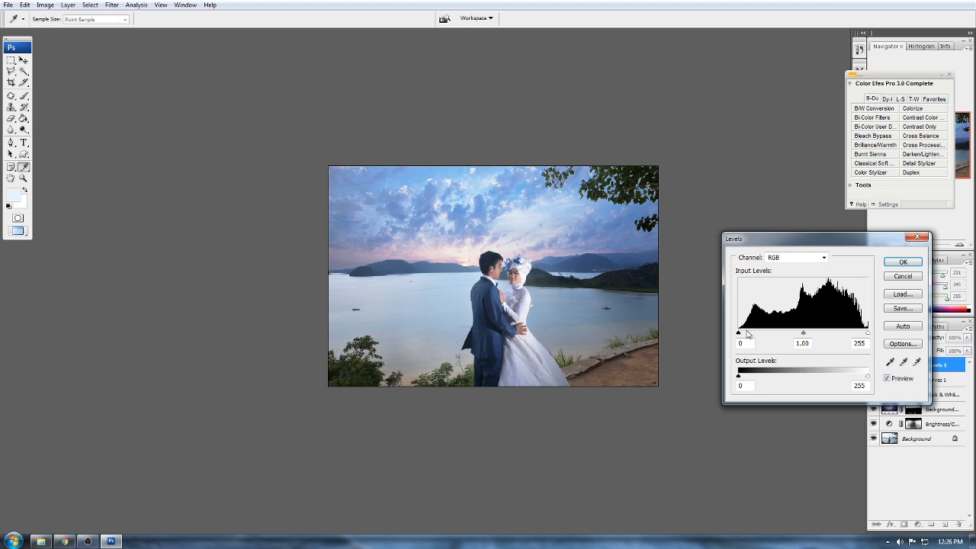
{"action": "left_click_drag", "start_coordinate": [738, 333], "coordinate": [750, 334]}
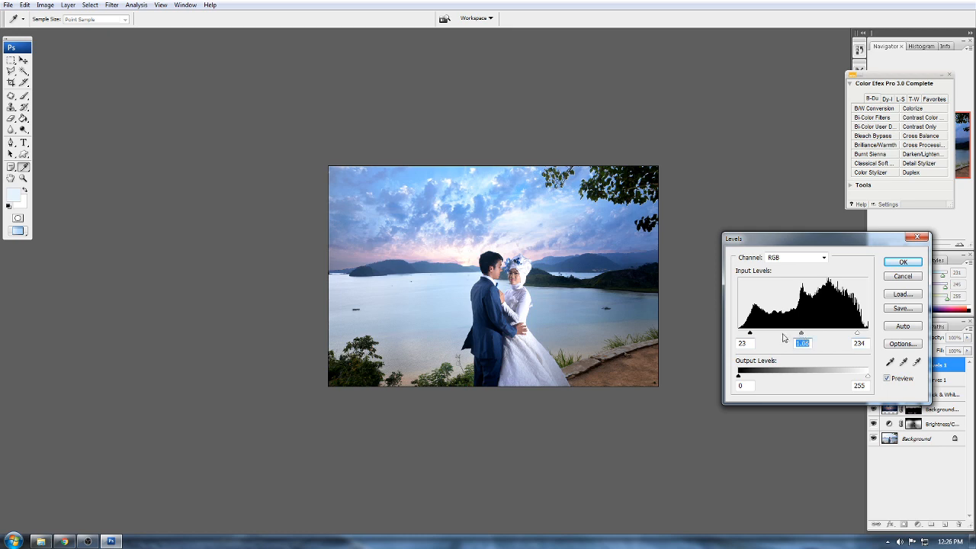
{"action": "left_click_drag", "start_coordinate": [751, 334], "coordinate": [757, 336]}
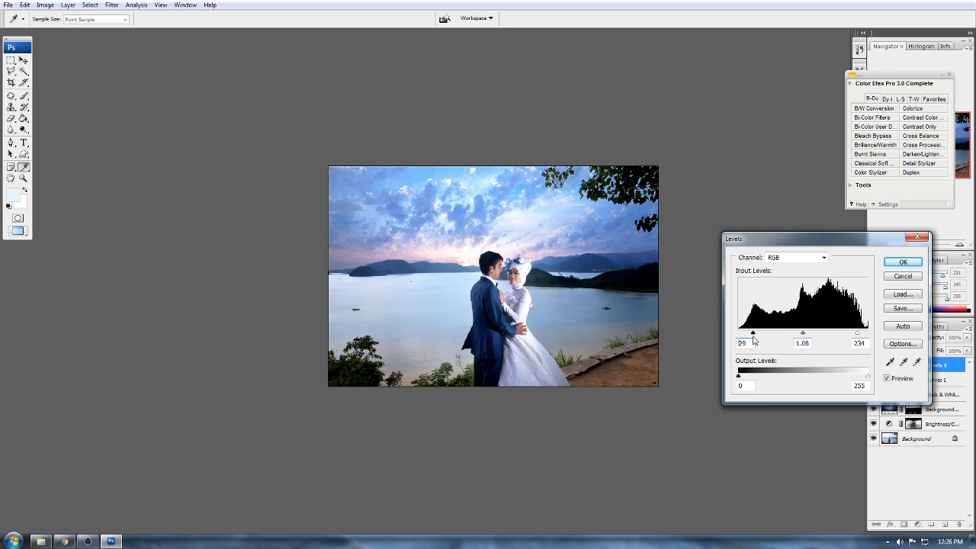
{"action": "left_click", "coordinate": [900, 266]}
{"action": "scroll", "coordinate": [547, 263], "scroll_direction": "up", "scroll_amount": 4}
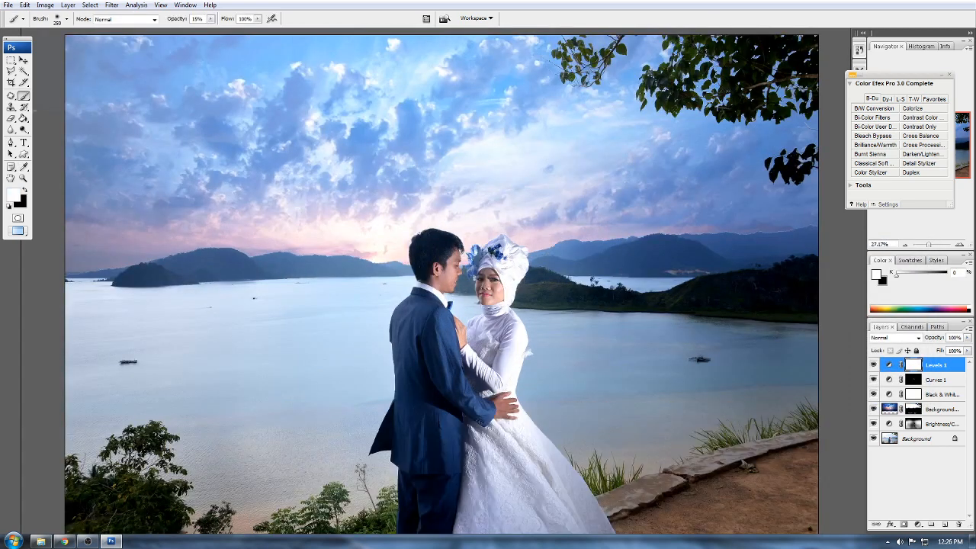
{"action": "scroll", "coordinate": [574, 270], "scroll_direction": "down", "scroll_amount": 5}
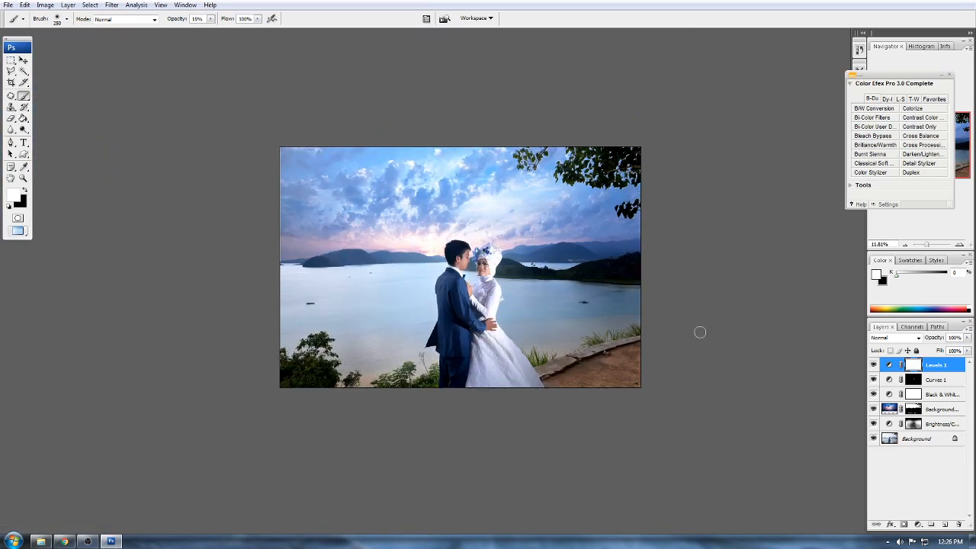
Step: Add a black Solid Color fill layer over the photo and lower its opacity to 47%
{"action": "left_click", "coordinate": [918, 525]}
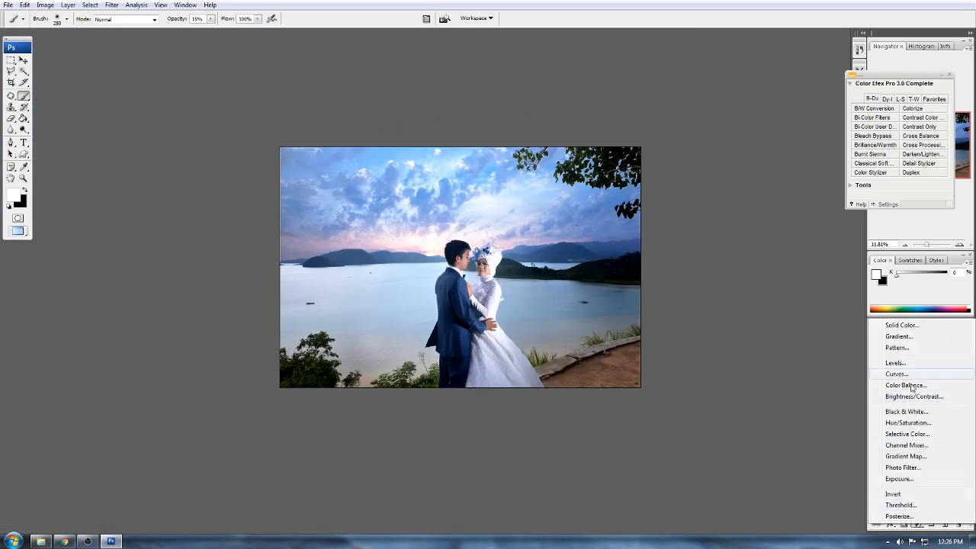
{"action": "left_click", "coordinate": [901, 326]}
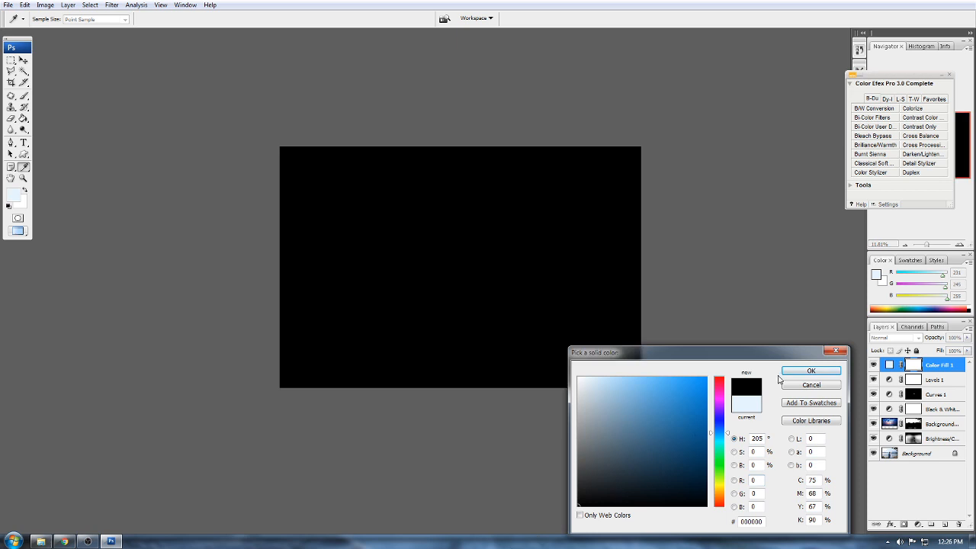
{"action": "left_click", "coordinate": [796, 372]}
{"action": "left_click_drag", "start_coordinate": [932, 337], "coordinate": [909, 346]}
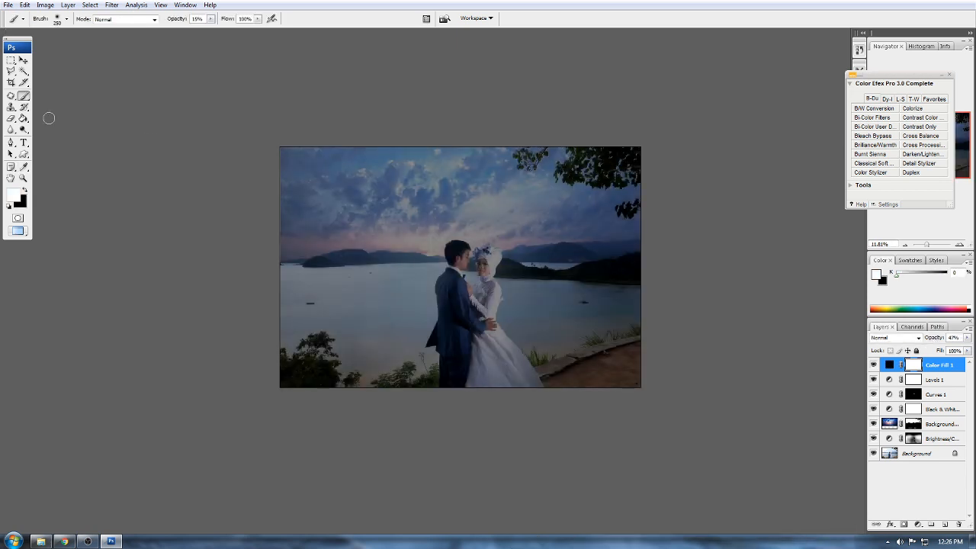
Step: Erase the black fill's mask over the couple and central scene with a 2200-pixel Eraser at 25% opacity, leaving a dark vignette
{"action": "left_click", "coordinate": [11, 118]}
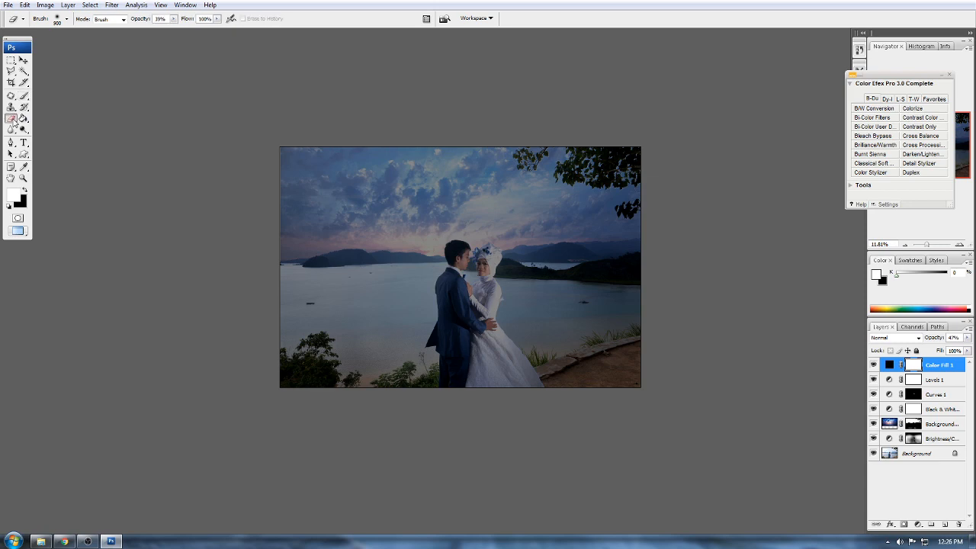
{"action": "scroll", "coordinate": [488, 271], "scroll_direction": "up", "scroll_amount": 2}
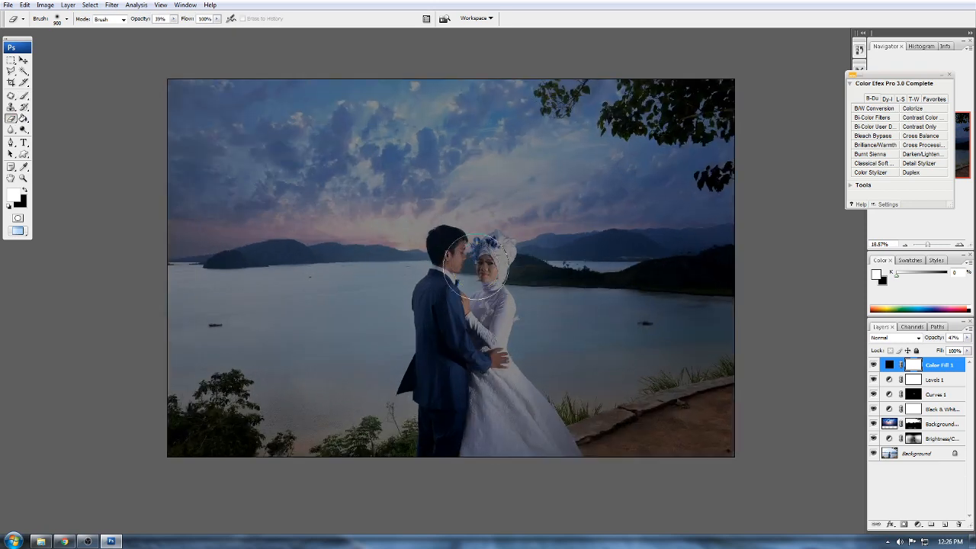
{"action": "key", "text": "bracketright"}
{"action": "key", "text": "bracketright"}
{"action": "key", "text": "bracketright"}
{"action": "key", "text": "bracketright"}
{"action": "key", "text": "bracketright"}
{"action": "key", "text": "bracketright"}
{"action": "key", "text": "bracketright"}
{"action": "key", "text": "bracketright"}
{"action": "key", "text": "bracketright"}
{"action": "key", "text": "bracketright"}
{"action": "key", "text": "bracketright"}
{"action": "key", "text": "bracketright"}
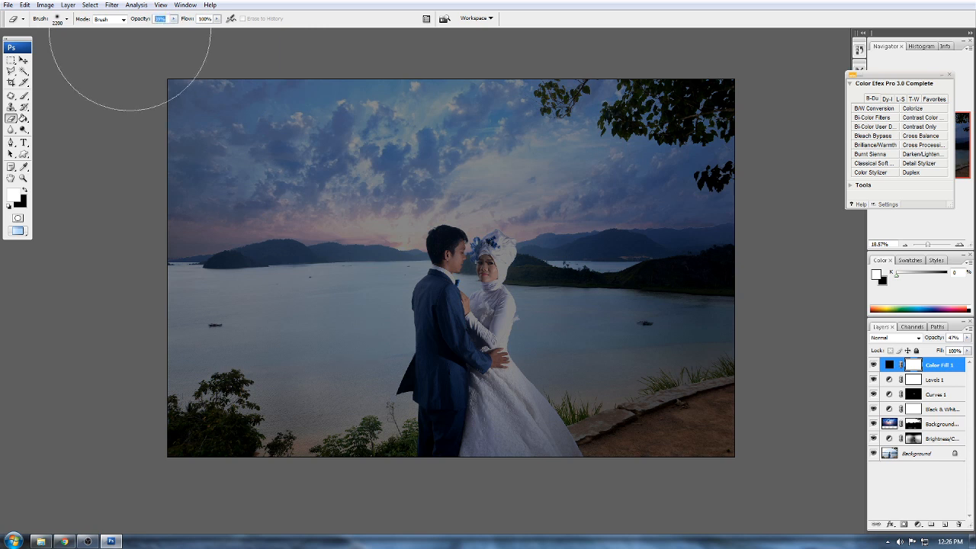
{"action": "type", "text": "25"}
{"action": "mouse_move", "coordinate": [539, 246]}
{"action": "left_mouse_down"}
{"action": "mouse_move", "coordinate": [392, 268]}
{"action": "mouse_move", "coordinate": [570, 247]}
{"action": "mouse_move", "coordinate": [362, 220]}
{"action": "mouse_move", "coordinate": [335, 247]}
{"action": "mouse_move", "coordinate": [492, 246]}
{"action": "mouse_move", "coordinate": [375, 260]}
{"action": "mouse_move", "coordinate": [420, 273]}
{"action": "mouse_move", "coordinate": [452, 352]}
{"action": "mouse_move", "coordinate": [328, 342]}
{"action": "mouse_move", "coordinate": [299, 283]}
{"action": "mouse_move", "coordinate": [290, 222]}
{"action": "mouse_move", "coordinate": [215, 159]}
{"action": "mouse_move", "coordinate": [529, 343]}
{"action": "mouse_move", "coordinate": [552, 373]}
{"action": "mouse_move", "coordinate": [638, 338]}
{"action": "mouse_move", "coordinate": [471, 354]}
{"action": "mouse_move", "coordinate": [548, 307]}
{"action": "mouse_move", "coordinate": [569, 261]}
{"action": "mouse_move", "coordinate": [734, 165]}
{"action": "mouse_move", "coordinate": [640, 258]}
{"action": "mouse_move", "coordinate": [580, 297]}
{"action": "mouse_move", "coordinate": [358, 334]}
{"action": "mouse_move", "coordinate": [751, 357]}
{"action": "mouse_move", "coordinate": [596, 391]}
{"action": "mouse_move", "coordinate": [363, 387]}
{"action": "mouse_move", "coordinate": [326, 366]}
{"action": "mouse_move", "coordinate": [343, 261]}
{"action": "mouse_move", "coordinate": [321, 181]}
{"action": "mouse_move", "coordinate": [195, 161]}
{"action": "mouse_move", "coordinate": [502, 161]}
{"action": "mouse_move", "coordinate": [461, 185]}
{"action": "mouse_move", "coordinate": [672, 178]}
{"action": "mouse_move", "coordinate": [533, 276]}
{"action": "left_mouse_up"}
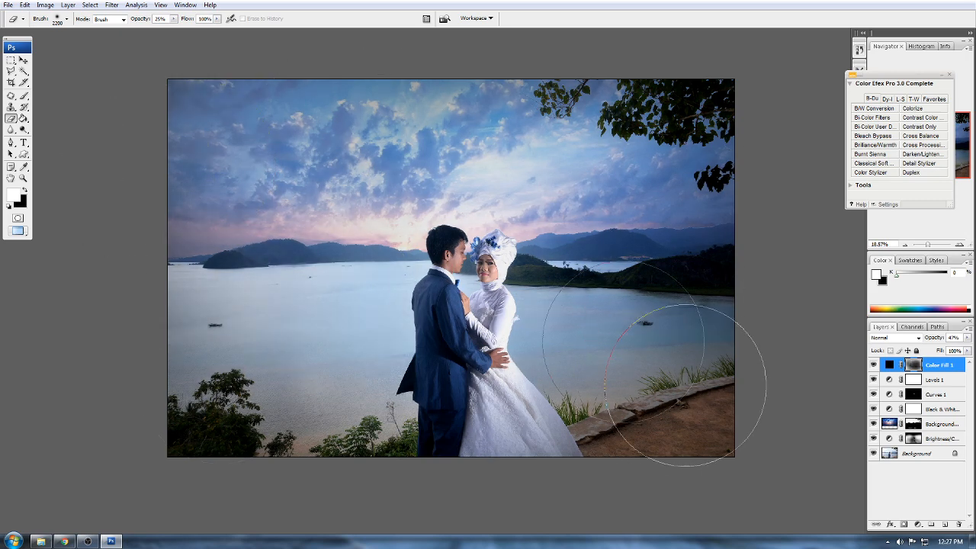
Step: Try to move the sea from the sunset picture straight into the wedding photo
{"action": "scroll", "coordinate": [476, 252], "scroll_direction": "down", "scroll_amount": 2}
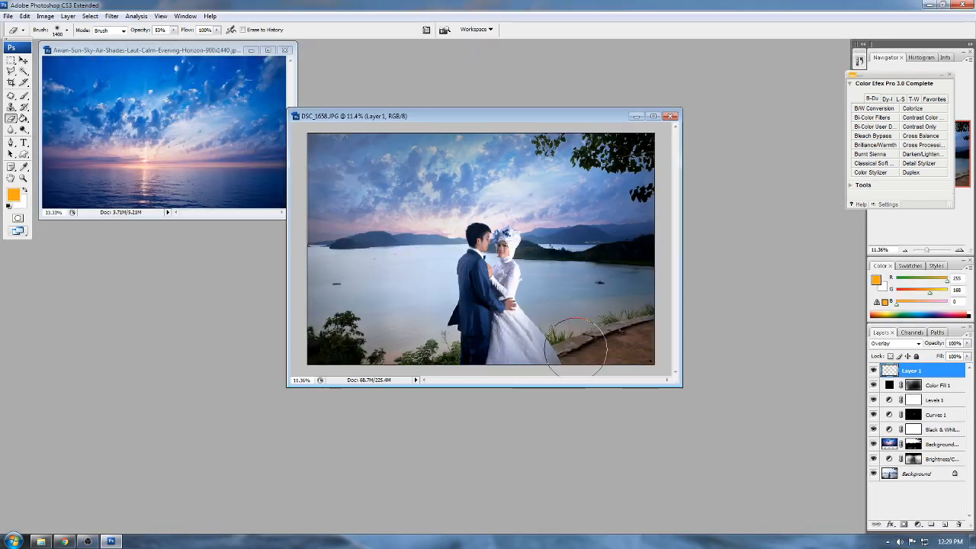
{"action": "key", "text": "v"}
{"action": "left_click_drag", "start_coordinate": [220, 199], "coordinate": [436, 270]}
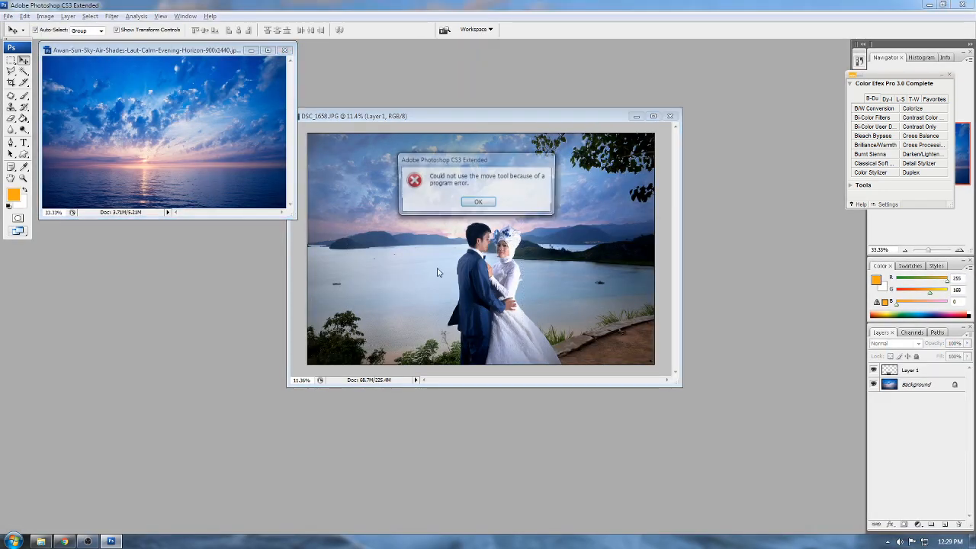
{"action": "left_click", "coordinate": [478, 203]}
{"action": "left_click", "coordinate": [175, 173]}
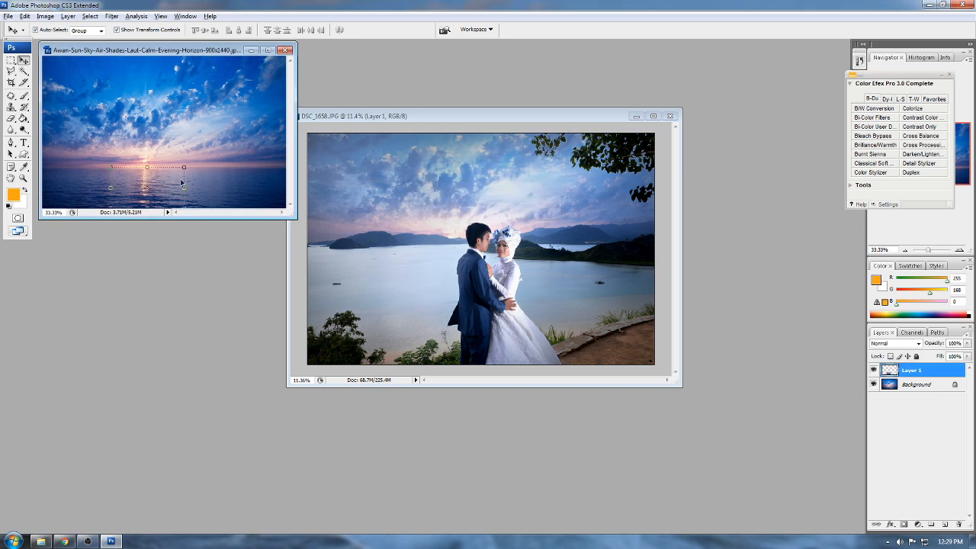
{"action": "left_click", "coordinate": [908, 383]}
{"action": "left_click_drag", "start_coordinate": [261, 200], "coordinate": [505, 285]}
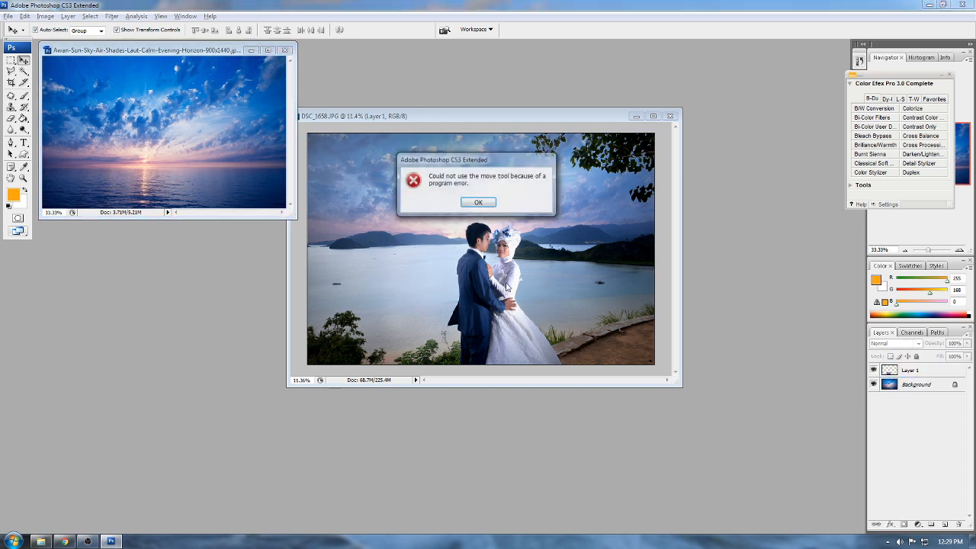
{"action": "left_click", "coordinate": [476, 203]}
Step: Copy the sea area of the sunset picture to a new layer and place it over the lake in the wedding photo
{"action": "left_click", "coordinate": [10, 61]}
{"action": "scroll", "coordinate": [86, 159], "scroll_direction": "down", "scroll_amount": 4}
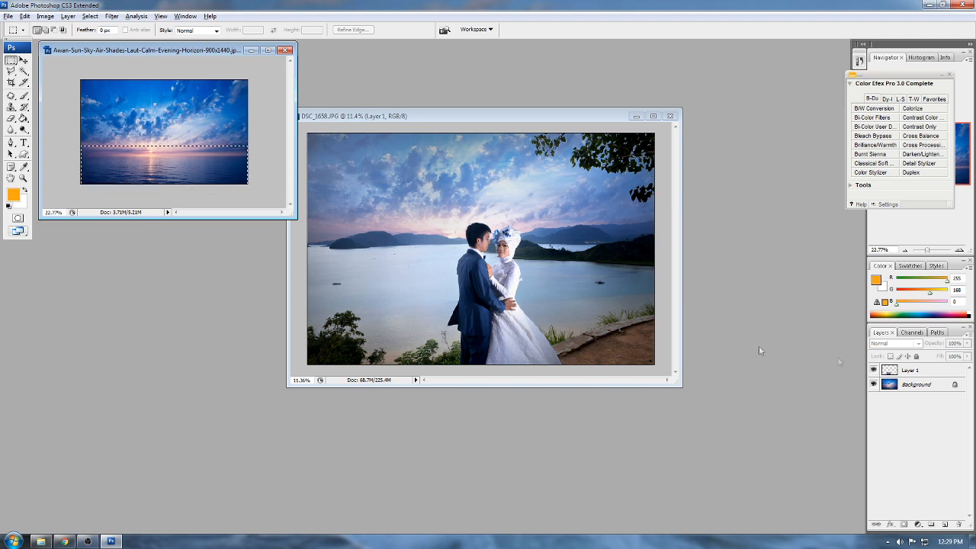
{"action": "key", "text": "ctrl+j"}
{"action": "key", "text": "v"}
{"action": "left_click_drag", "start_coordinate": [220, 182], "coordinate": [504, 259]}
{"action": "key", "text": "f"}
{"action": "left_click_drag", "start_coordinate": [531, 292], "coordinate": [564, 330]}
{"action": "key", "text": "Return"}
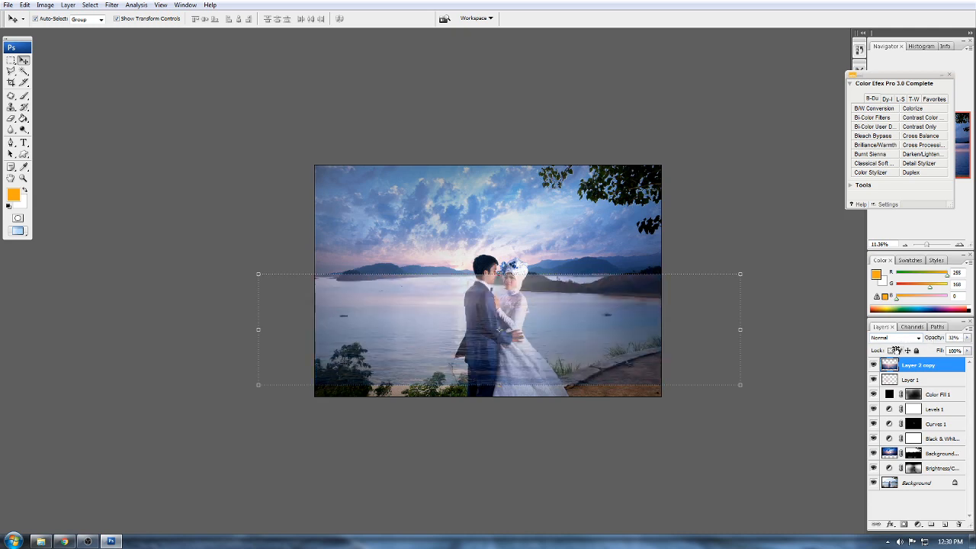
Step: Compare the blend modes on the sea layer at 39% opacity and set it to Darken
{"action": "double_click", "coordinate": [885, 340]}
{"action": "key", "text": "Down"}
{"action": "key", "text": "Down"}
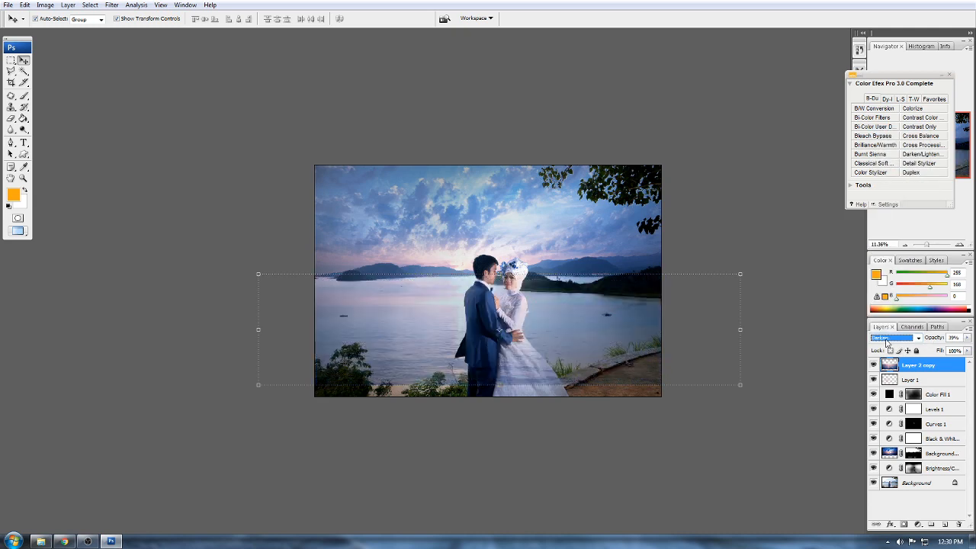
{"action": "key", "text": "Down"}
{"action": "key", "text": "Down"}
{"action": "key", "text": "Down"}
{"action": "key", "text": "Down"}
{"action": "key", "text": "Down"}
{"action": "key", "text": "Down"}
{"action": "key", "text": "Down"}
{"action": "key", "text": "Down"}
{"action": "key", "text": "Down"}
{"action": "key", "text": "Down"}
{"action": "key", "text": "Down"}
{"action": "key", "text": "Down"}
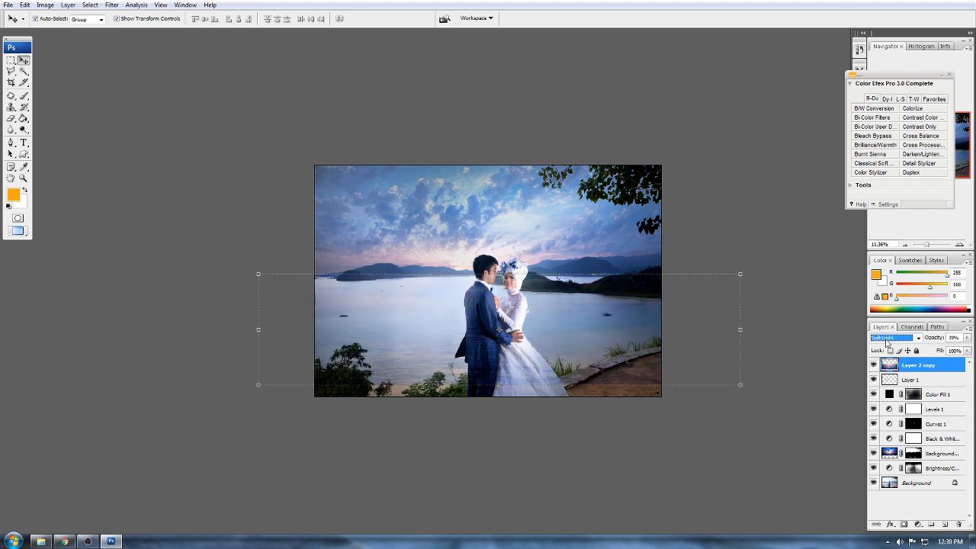
{"action": "key", "text": "Down"}
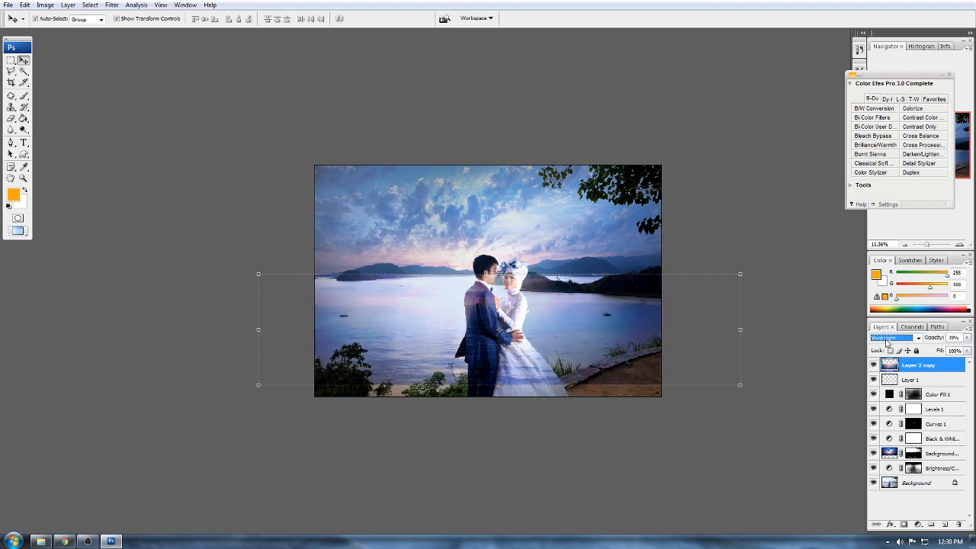
{"action": "key", "text": "Down"}
{"action": "key", "text": "Down"}
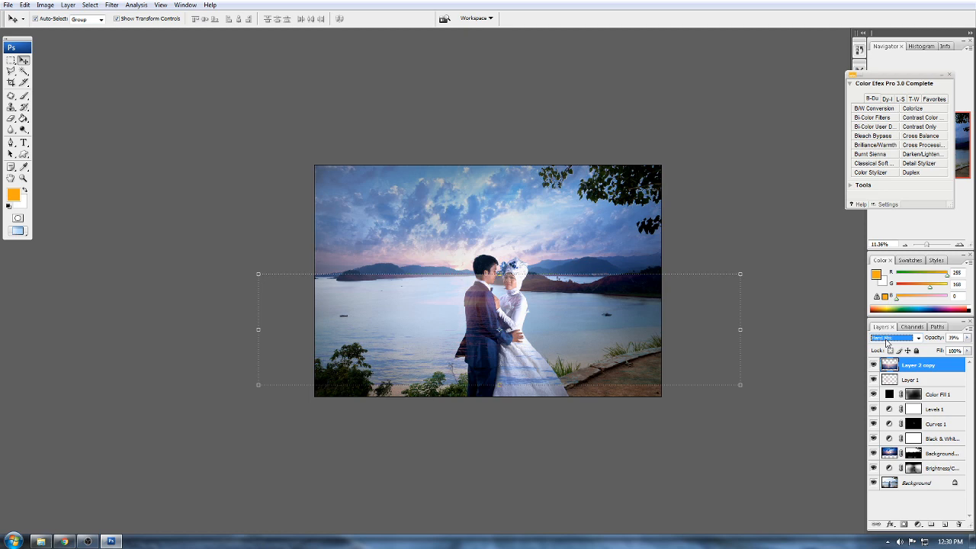
{"action": "key", "text": "Down"}
{"action": "key", "text": "Down"}
{"action": "key", "text": "Down"}
{"action": "key", "text": "Down"}
{"action": "left_click", "coordinate": [888, 338]}
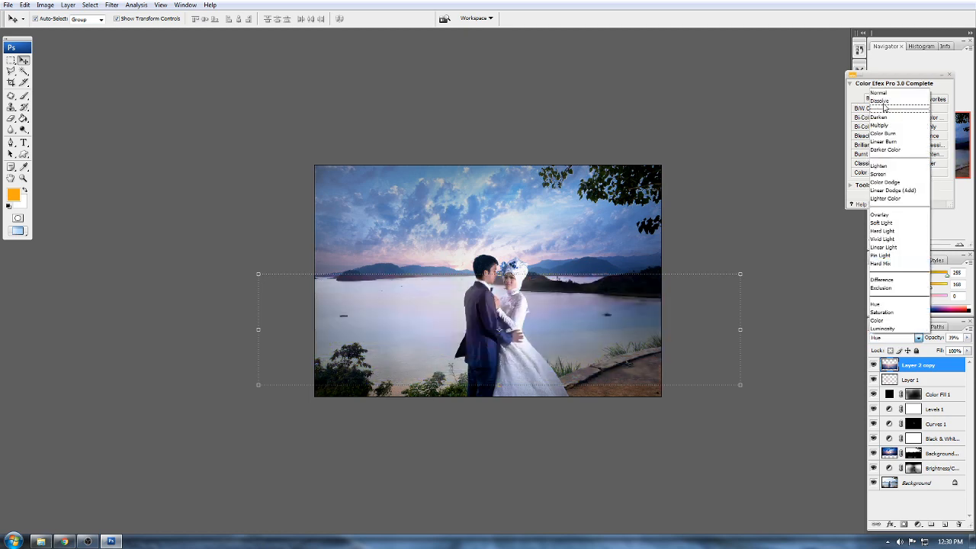
{"action": "left_click", "coordinate": [880, 116]}
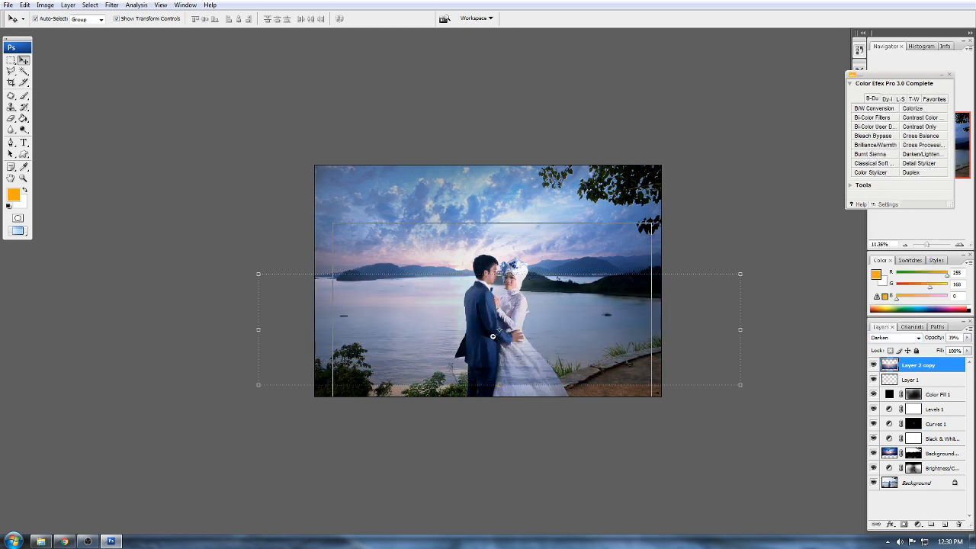
Step: Check the photo with and without the sea layer, and erase it over the bride's dress with a 2200-pixel Eraser at 53% opacity
{"action": "key", "text": "ctrl+plus"}
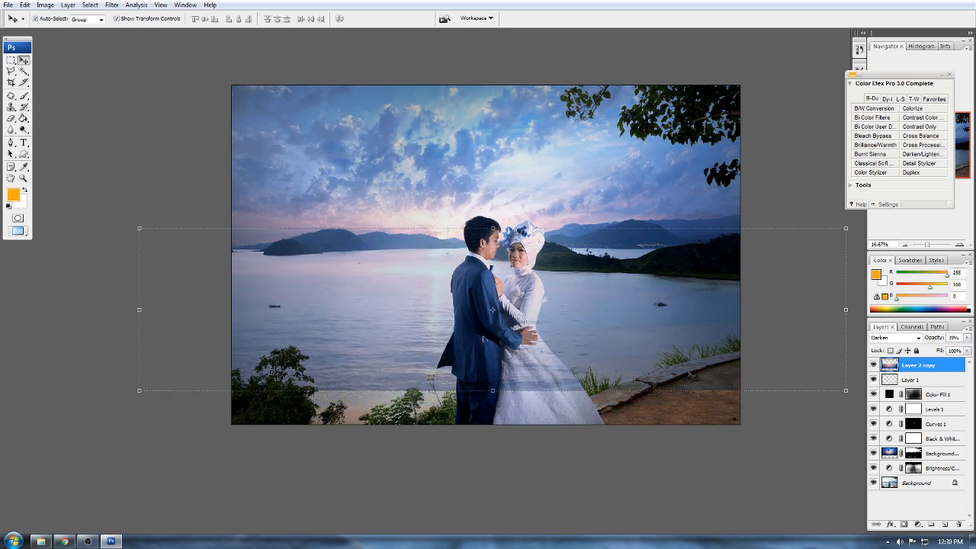
{"action": "left_click", "coordinate": [873, 365]}
{"action": "left_click", "coordinate": [872, 365]}
{"action": "left_click", "coordinate": [11, 120]}
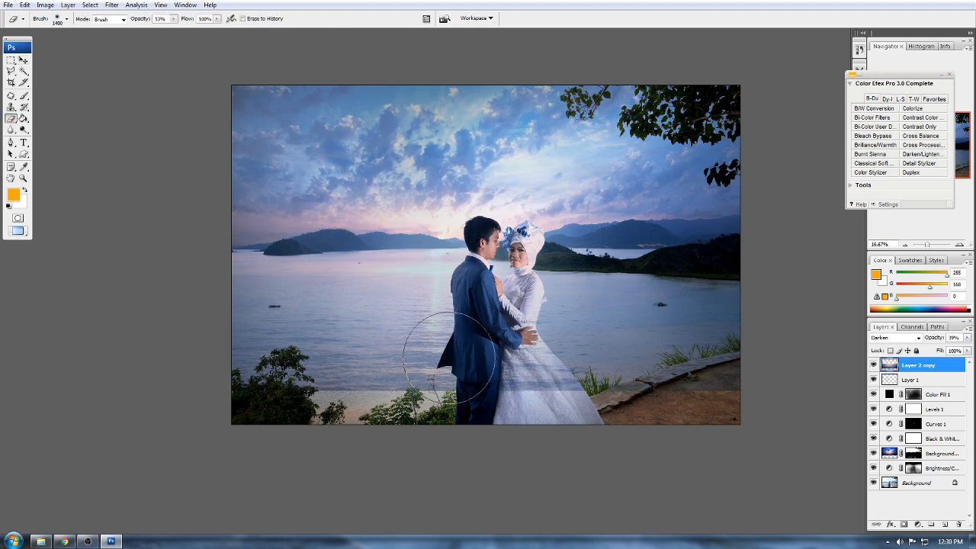
{"action": "key", "text": "bracketright"}
{"action": "key", "text": "bracketright"}
{"action": "key", "text": "bracketright"}
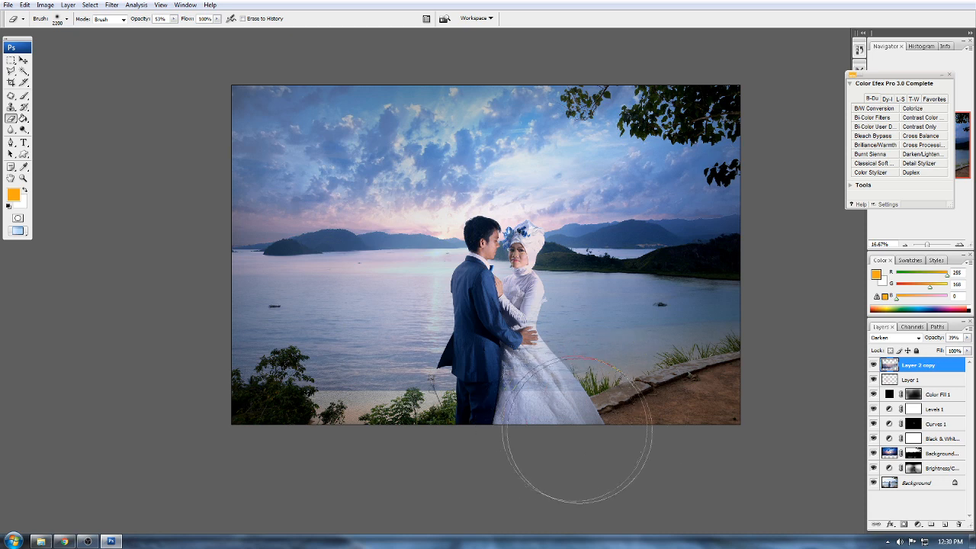
Step: Erase the remaining sea texture from the couple's bodies with the Eraser reduced to 1000 and 700 pixels
{"action": "key", "text": "bracketleft"}
{"action": "key", "text": "bracketleft"}
{"action": "key", "text": "bracketleft"}
{"action": "key", "text": "bracketleft"}
{"action": "key", "text": "bracketleft"}
{"action": "key", "text": "bracketleft"}
{"action": "key", "text": "bracketleft"}
{"action": "key", "text": "bracketleft"}
{"action": "key", "text": "bracketleft"}
{"action": "key", "text": "bracketleft"}
{"action": "key", "text": "bracketleft"}
{"action": "key", "text": "bracketleft"}
{"action": "mouse_move", "coordinate": [502, 343]}
{"action": "left_mouse_down"}
{"action": "mouse_move", "coordinate": [511, 400]}
{"action": "mouse_move", "coordinate": [521, 378]}
{"action": "left_mouse_up"}
{"action": "key", "text": "ctrl+0"}
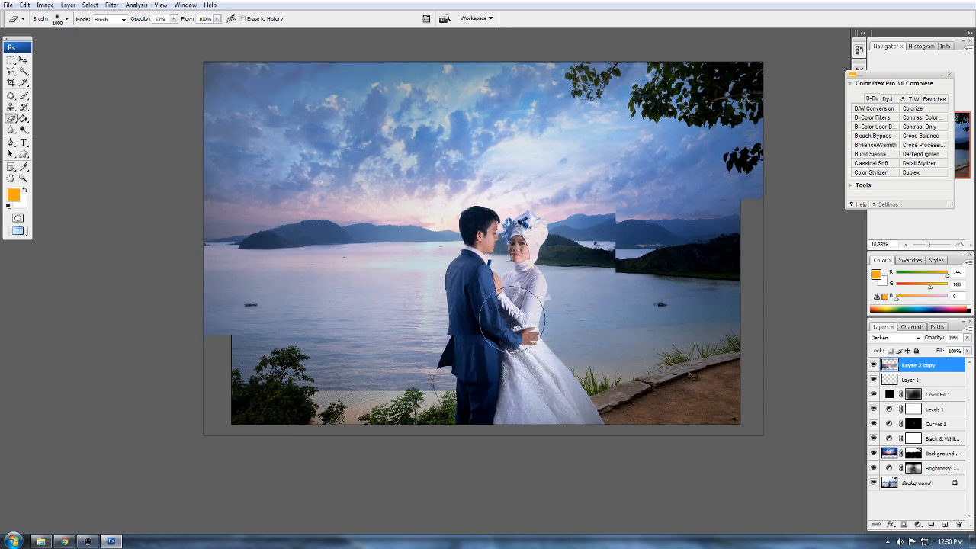
{"action": "key", "text": "bracketleft"}
{"action": "key", "text": "bracketleft"}
{"action": "key", "text": "bracketleft"}
{"action": "key", "text": "bracketleft"}
{"action": "key", "text": "bracketright"}
{"action": "key", "text": "bracketright"}
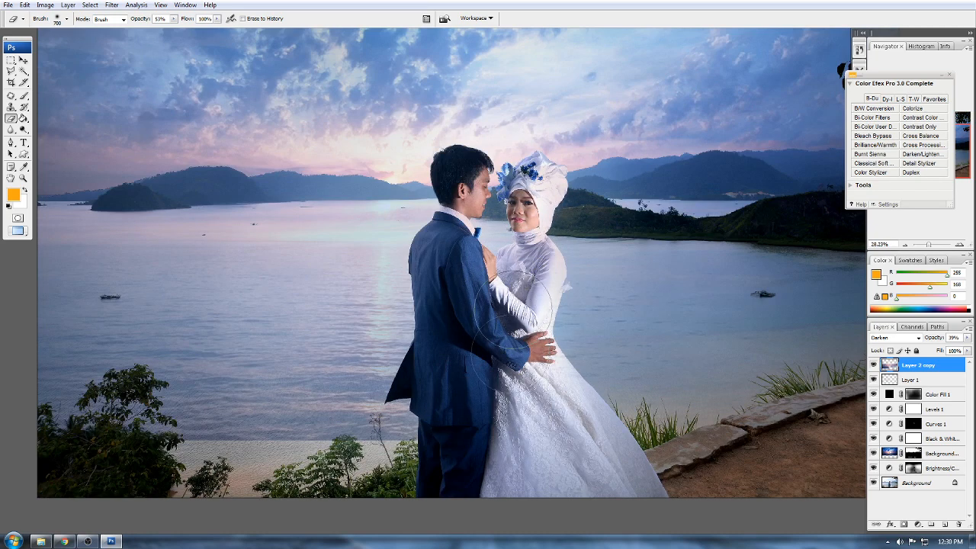
Step: Erase the sea layer's lower edge along the shoreline with a 2200-pixel Eraser to blend it into the lake
{"action": "scroll", "coordinate": [533, 381], "scroll_direction": "down", "scroll_amount": 5}
{"action": "key", "text": "bracketright"}
{"action": "key", "text": "bracketright"}
{"action": "key", "text": "bracketright"}
{"action": "key", "text": "bracketright"}
{"action": "key", "text": "bracketright"}
{"action": "key", "text": "bracketright"}
{"action": "key", "text": "bracketright"}
{"action": "key", "text": "bracketright"}
{"action": "key", "text": "bracketright"}
{"action": "key", "text": "bracketright"}
{"action": "key", "text": "bracketright"}
{"action": "key", "text": "bracketright"}
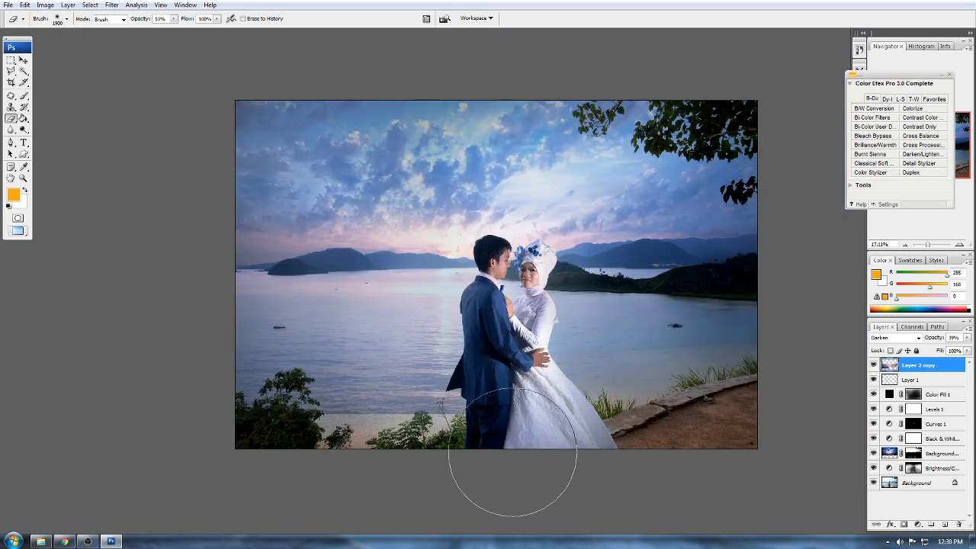
{"action": "key", "text": "bracketright"}
{"action": "key", "text": "bracketright"}
{"action": "key", "text": "bracketright"}
{"action": "left_click", "coordinate": [346, 428]}
{"action": "left_click", "coordinate": [426, 463]}
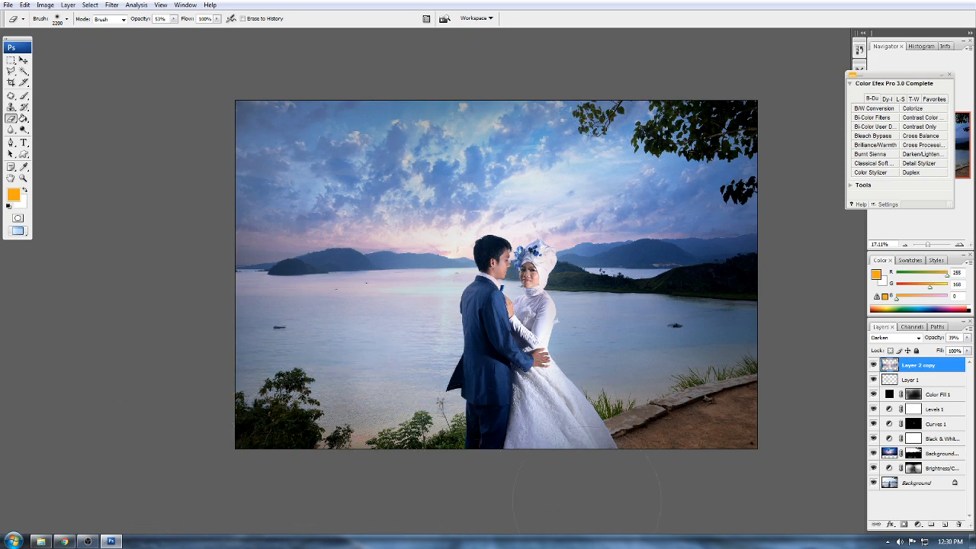
Step: Clean the sea layer off the couple's heads and shoulders with a 300-pixel Eraser at 53% opacity
{"action": "key", "text": "bracketleft"}
{"action": "key", "text": "bracketleft"}
{"action": "key", "text": "bracketleft"}
{"action": "key", "text": "bracketleft"}
{"action": "key", "text": "bracketleft"}
{"action": "key", "text": "bracketleft"}
{"action": "key", "text": "bracketleft"}
{"action": "key", "text": "bracketleft"}
{"action": "key", "text": "bracketleft"}
{"action": "key", "text": "bracketleft"}
{"action": "key", "text": "bracketleft"}
{"action": "key", "text": "bracketleft"}
{"action": "key", "text": "bracketleft"}
{"action": "scroll", "coordinate": [490, 262], "scroll_direction": "up", "scroll_amount": 5}
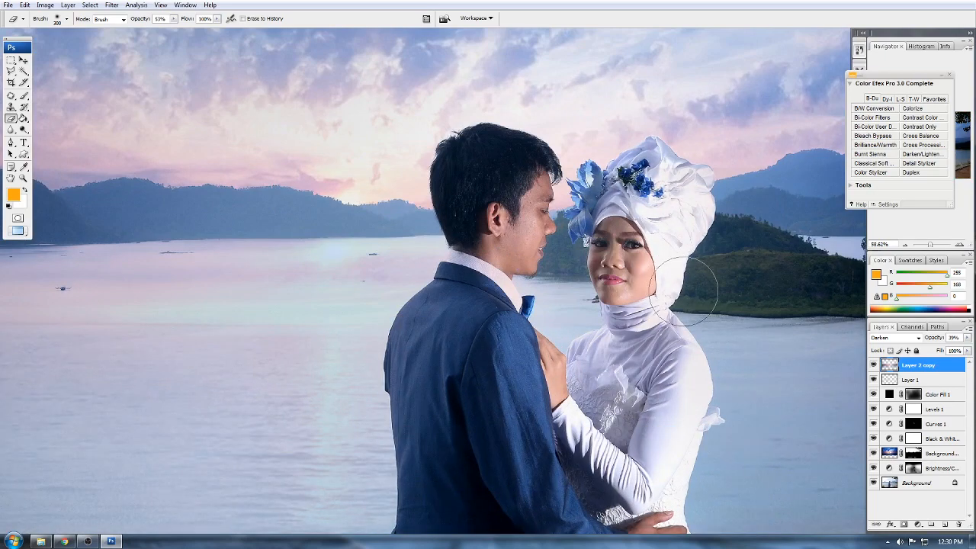
{"action": "scroll", "coordinate": [689, 301], "scroll_direction": "down", "scroll_amount": 2}
{"action": "scroll", "coordinate": [657, 471], "scroll_direction": "down", "scroll_amount": 2}
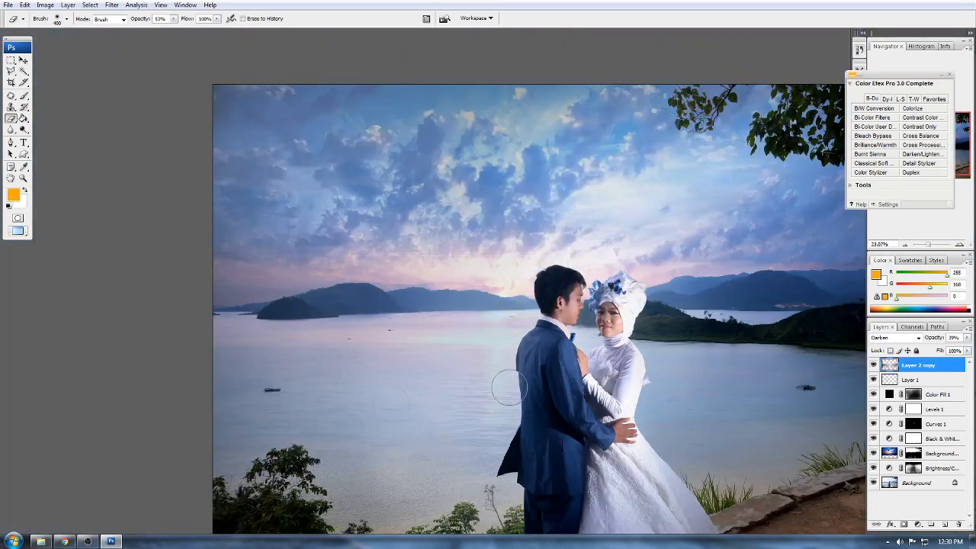
Step: Soften the sea layer across the lake and foreground with a 2300-pixel Eraser at 53% opacity
{"action": "key", "text": "bracketright"}
{"action": "key", "text": "bracketright"}
{"action": "key", "text": "bracketright"}
{"action": "key", "text": "bracketright"}
{"action": "key", "text": "bracketright"}
{"action": "key", "text": "bracketright"}
{"action": "key", "text": "bracketright"}
{"action": "key", "text": "bracketright"}
{"action": "key", "text": "bracketright"}
{"action": "key", "text": "bracketright"}
{"action": "key", "text": "bracketright"}
{"action": "scroll", "coordinate": [363, 398], "scroll_direction": "down", "scroll_amount": 2}
{"action": "key", "text": "bracketright"}
{"action": "key", "text": "bracketright"}
{"action": "key", "text": "bracketright"}
{"action": "key", "text": "bracketright"}
{"action": "key", "text": "bracketright"}
{"action": "key", "text": "bracketright"}
{"action": "key", "text": "bracketright"}
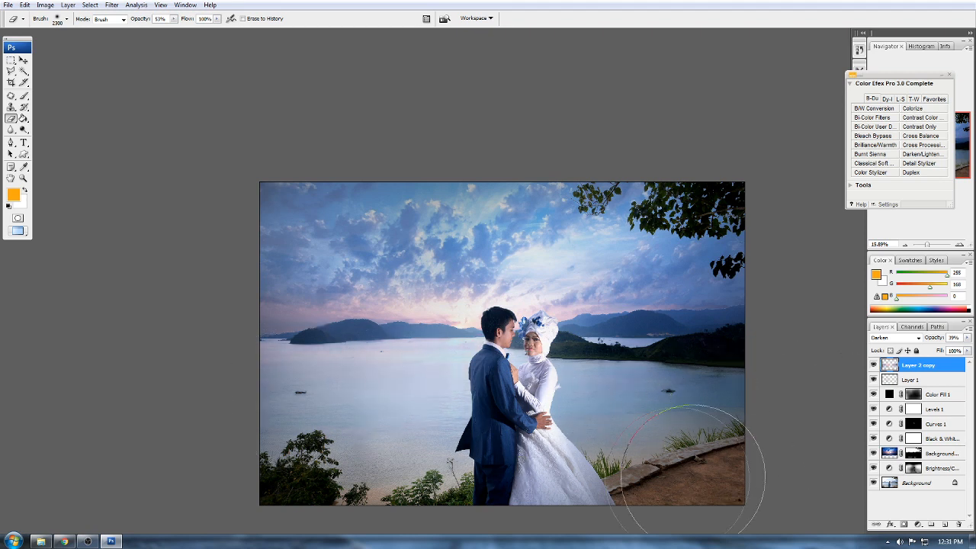
Step: Compare the photo with and without the sea layer, and inspect the couple and the water up close
{"action": "left_click", "coordinate": [874, 366]}
{"action": "left_click", "coordinate": [873, 366]}
{"action": "left_click", "coordinate": [874, 366]}
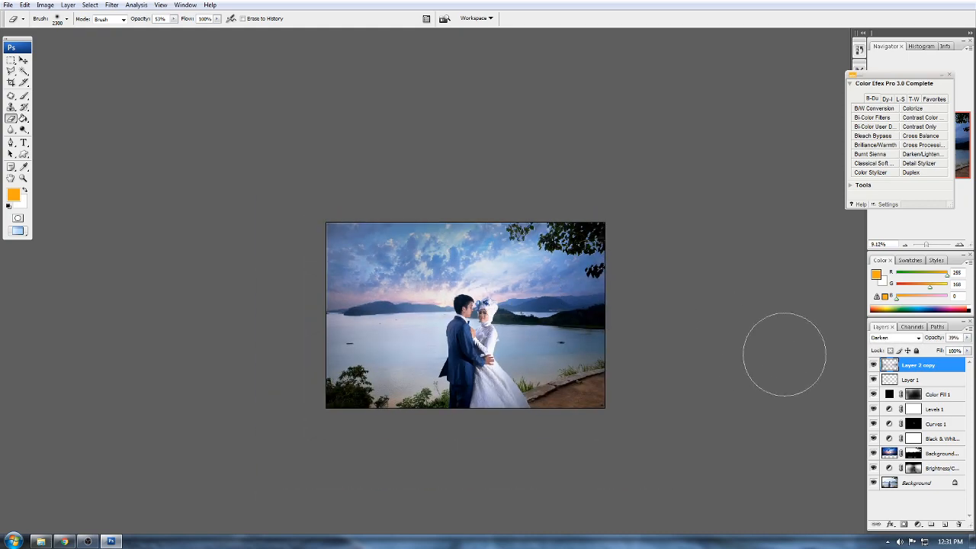
{"action": "left_click", "coordinate": [510, 303]}
{"action": "left_click", "coordinate": [510, 303]}
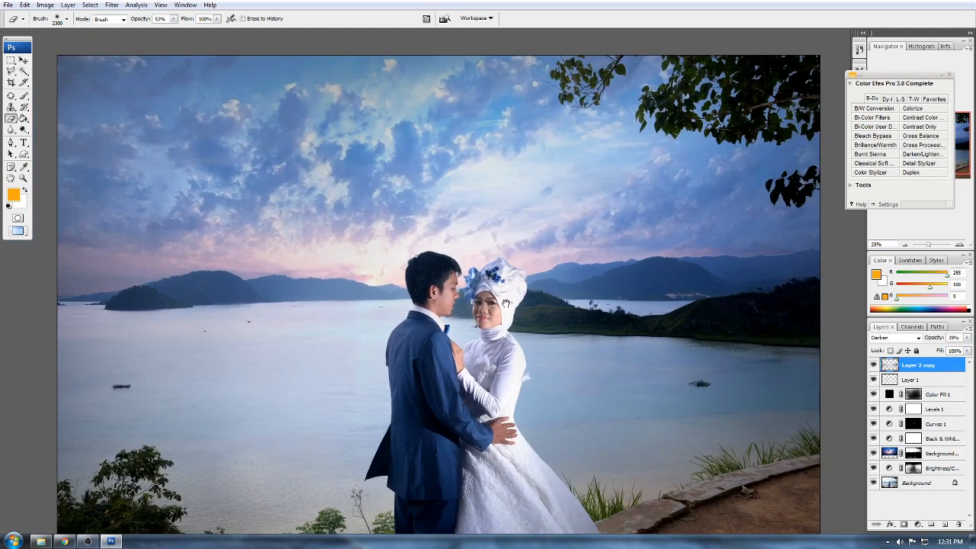
{"action": "left_click", "coordinate": [506, 302], "text": "alt"}
{"action": "left_click", "coordinate": [506, 301], "text": "alt"}
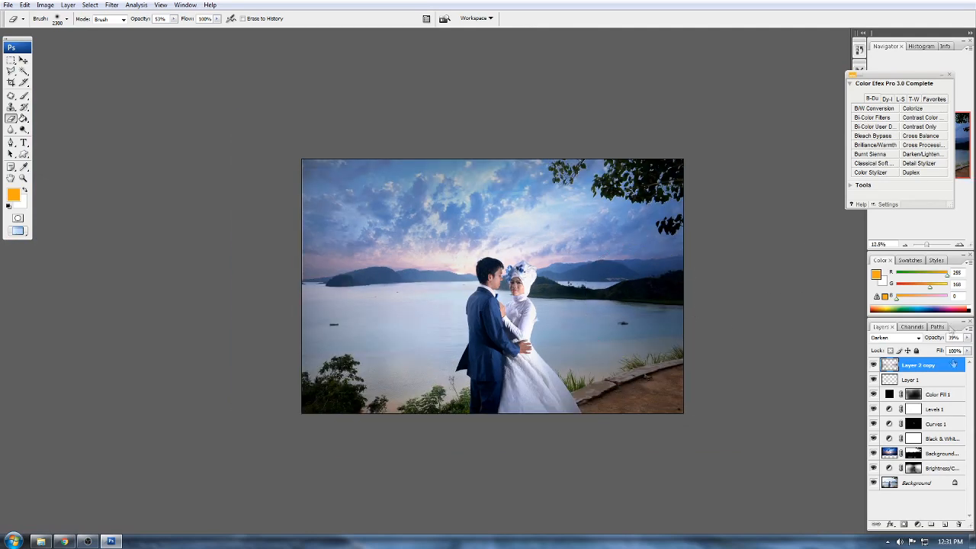
Step: Add a Selective Color adjustment layer with black at -13% for Reds and -34% for Yellows
{"action": "left_click", "coordinate": [916, 525]}
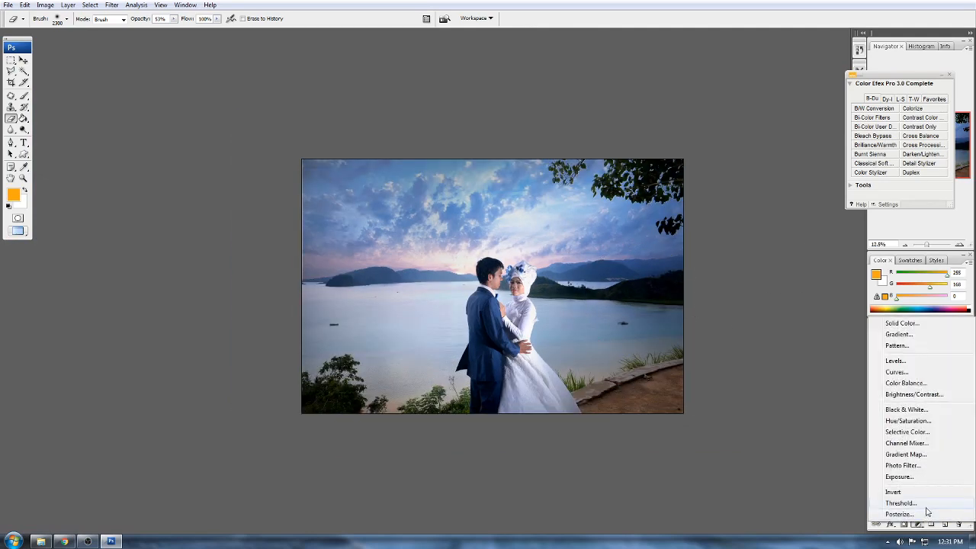
{"action": "left_click", "coordinate": [918, 431]}
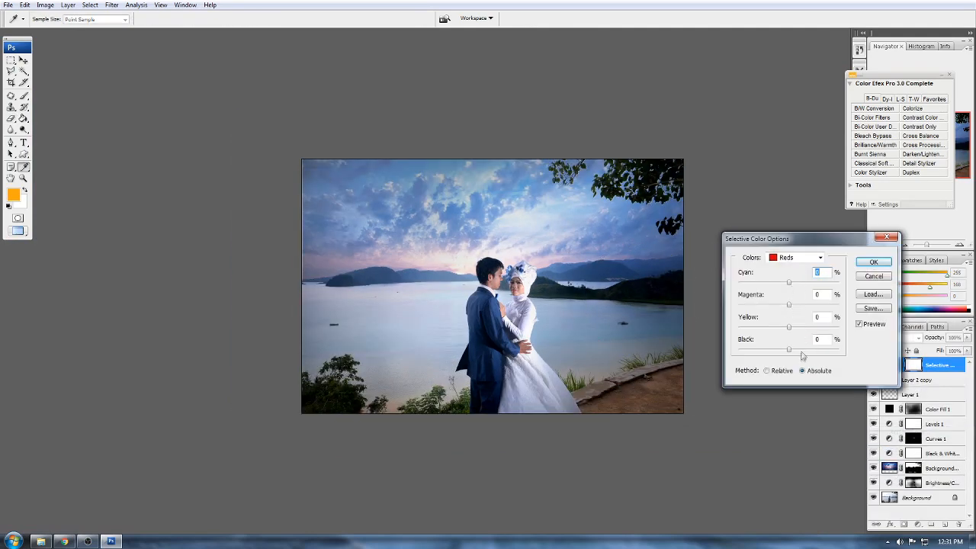
{"action": "mouse_move", "coordinate": [792, 351]}
{"action": "left_mouse_down"}
{"action": "mouse_move", "coordinate": [811, 351]}
{"action": "mouse_move", "coordinate": [749, 348]}
{"action": "mouse_move", "coordinate": [785, 350]}
{"action": "left_mouse_up"}
{"action": "left_click", "coordinate": [795, 257]}
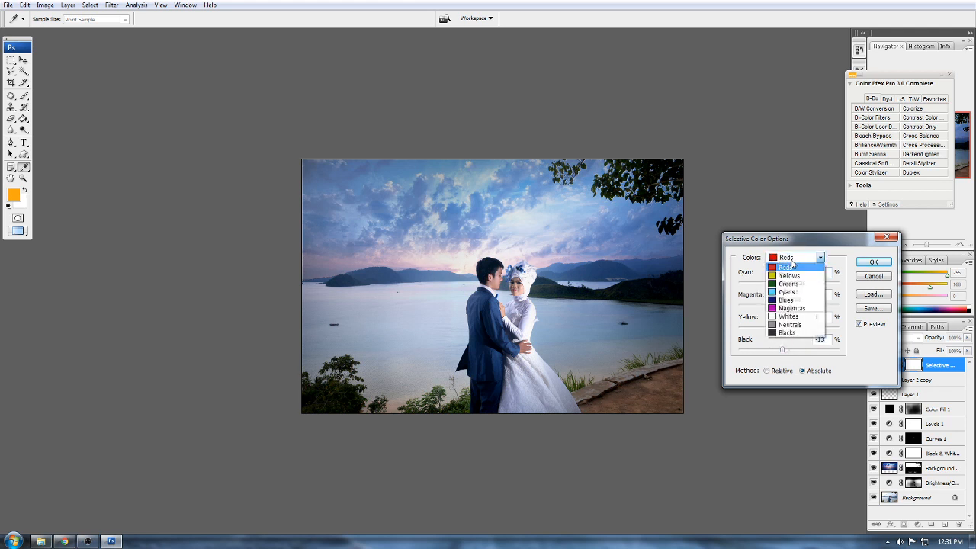
{"action": "left_click", "coordinate": [790, 268]}
{"action": "left_click", "coordinate": [772, 350]}
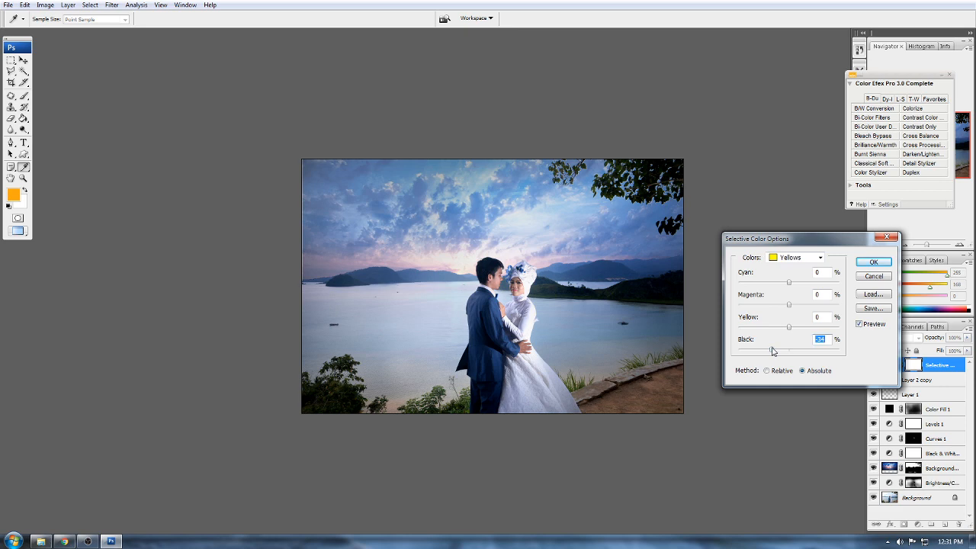
{"action": "left_click", "coordinate": [864, 261]}
{"action": "key", "text": "e"}
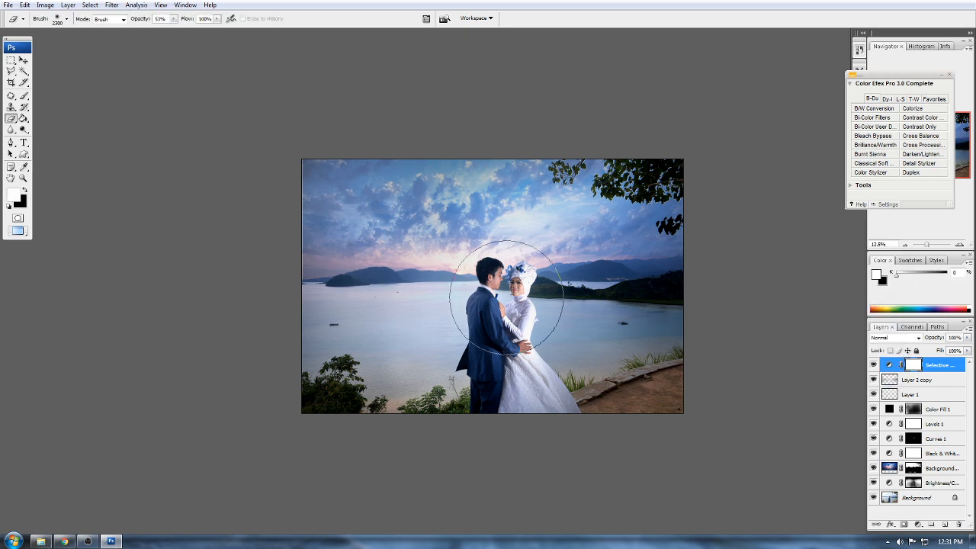
{"action": "key", "text": "ctrl+minus"}
{"action": "key", "text": "ctrl+plus"}
{"action": "left_click", "coordinate": [917, 524]}
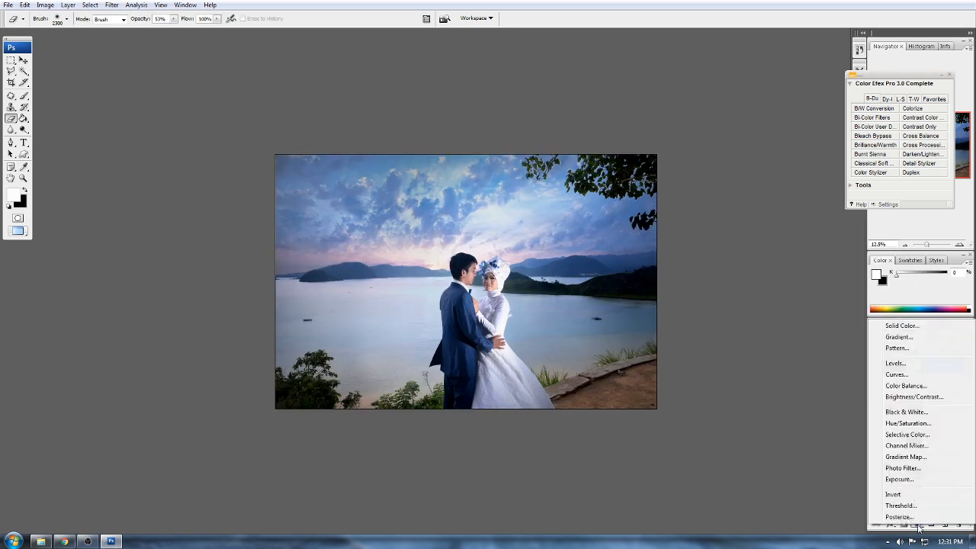
{"action": "left_click", "coordinate": [904, 386]}
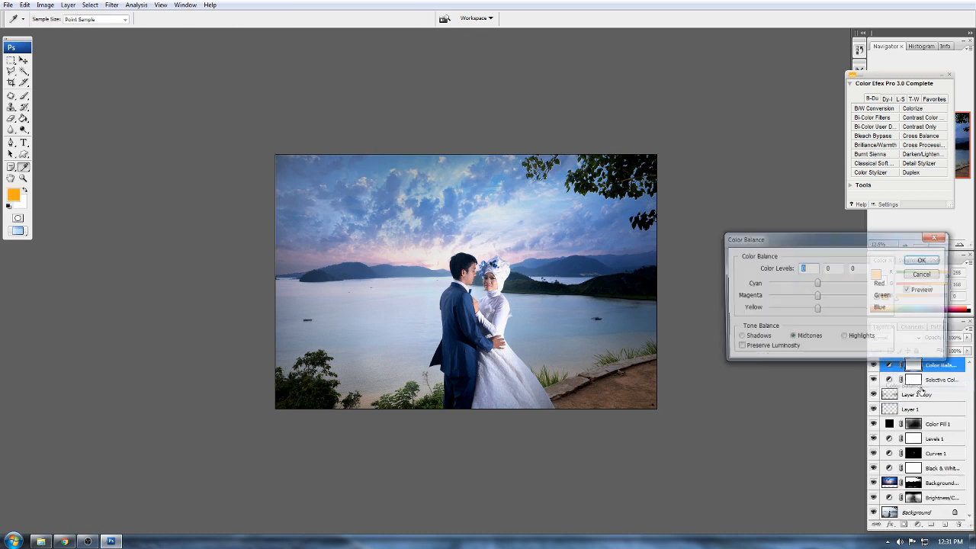
{"action": "left_click_drag", "start_coordinate": [829, 286], "coordinate": [797, 286]}
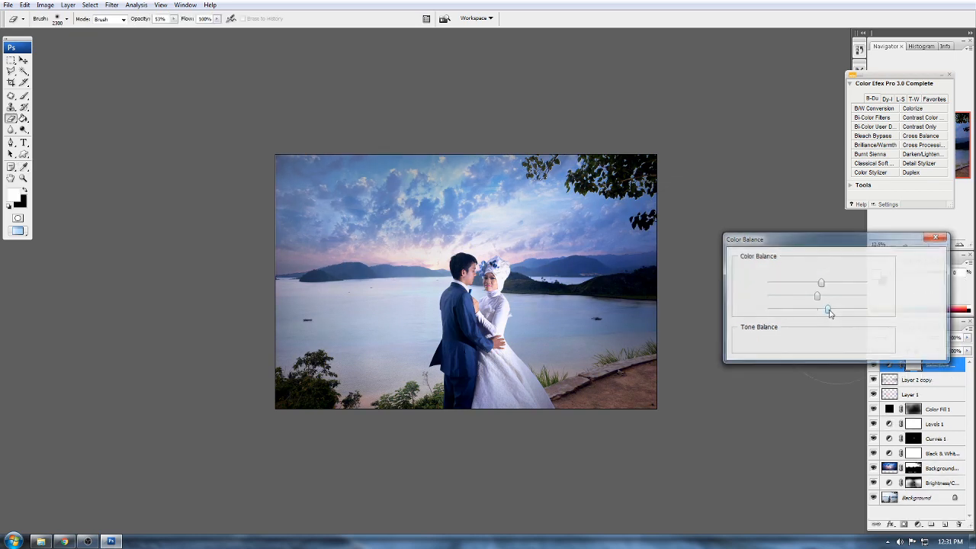
Step: Add a Color Balance adjustment layer with the shadows at +9 toward red and -15 toward yellow
{"action": "left_click", "coordinate": [915, 525]}
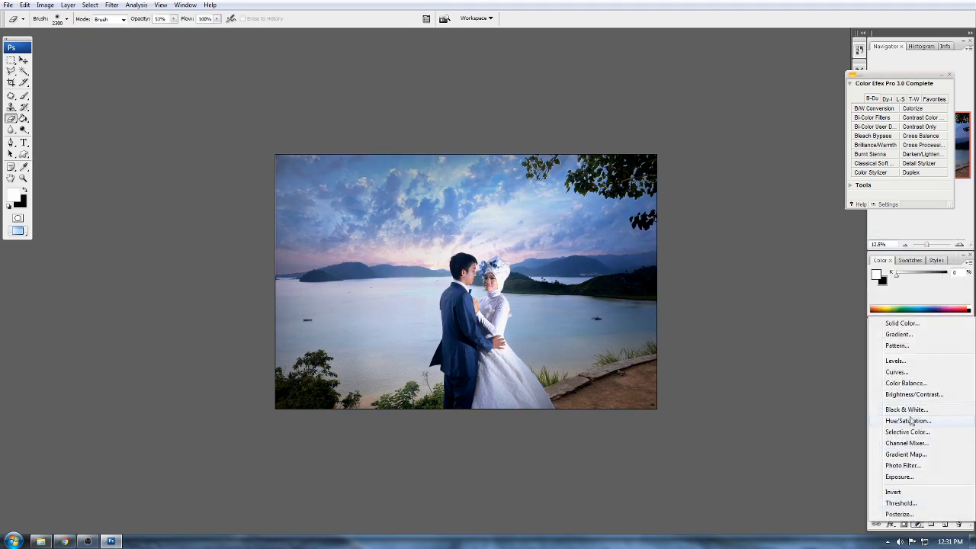
{"action": "left_click", "coordinate": [901, 387]}
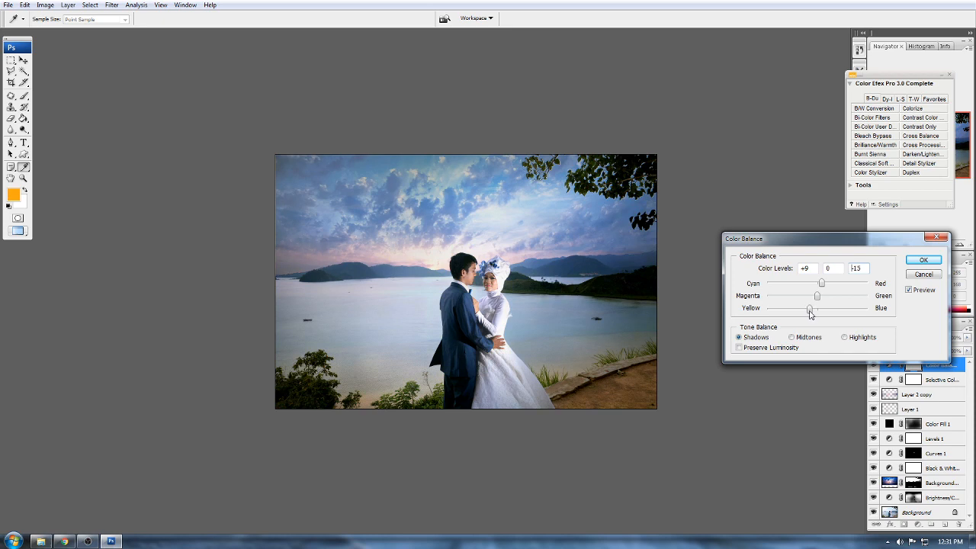
{"action": "left_click", "coordinate": [923, 260]}
{"action": "key", "text": "e"}
{"action": "key", "text": "ctrl+0"}
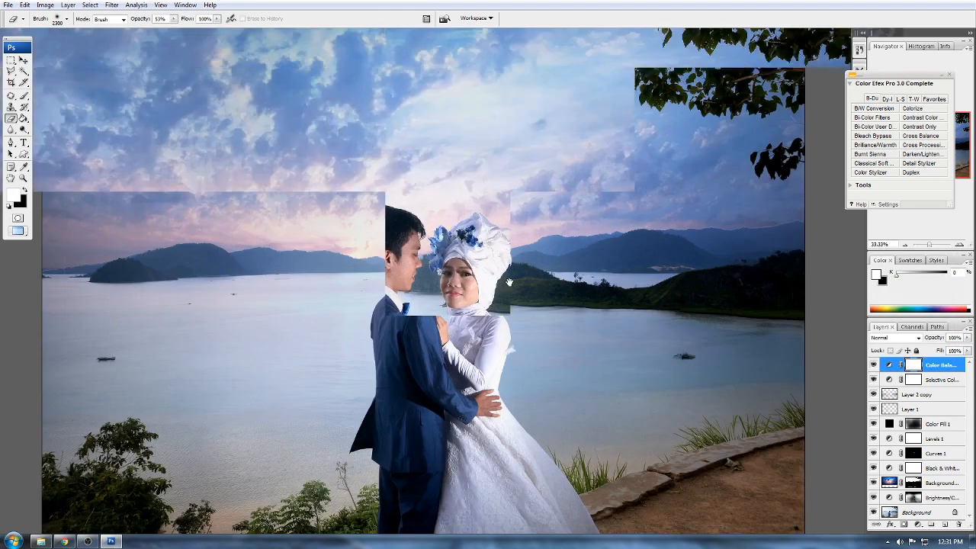
{"action": "scroll", "coordinate": [509, 282], "scroll_direction": "down", "scroll_amount": 3}
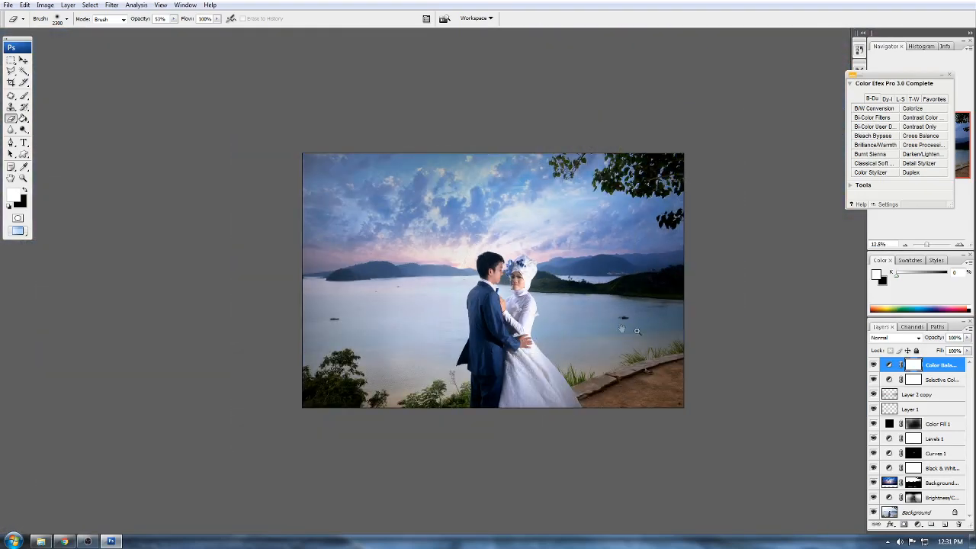
{"action": "left_click", "coordinate": [618, 343], "text": "ctrl"}
{"action": "left_click", "coordinate": [609, 336], "text": "ctrl+alt"}
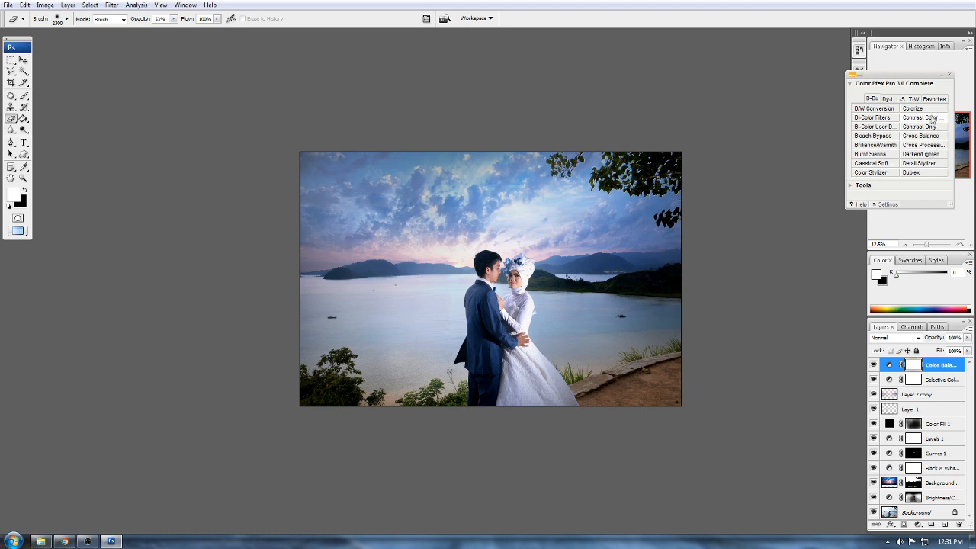
Step: Apply the Color Efex Pro Contrast Color Range filter with Color 181°, Color Contrast 121% and Contrast 9%
{"action": "left_click", "coordinate": [930, 116]}
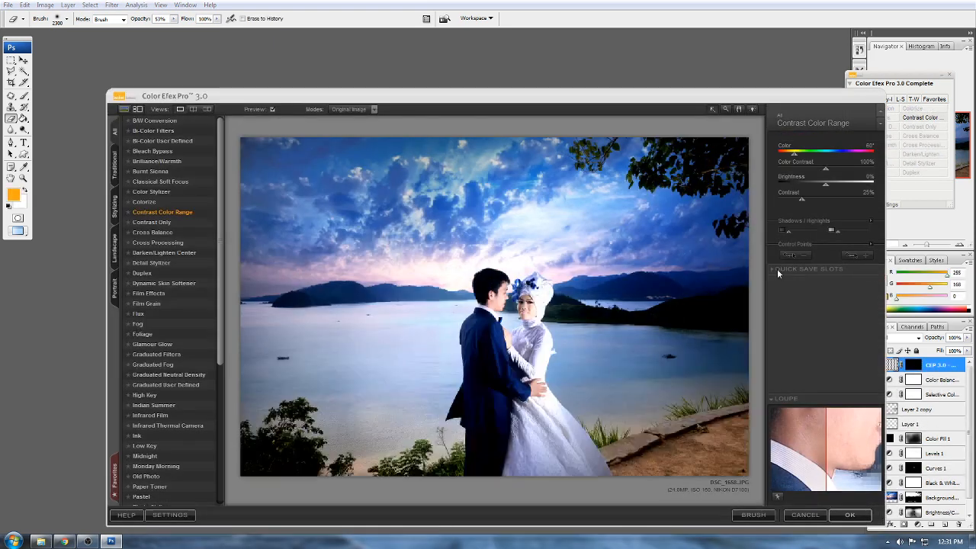
{"action": "left_click_drag", "start_coordinate": [824, 167], "coordinate": [795, 167]}
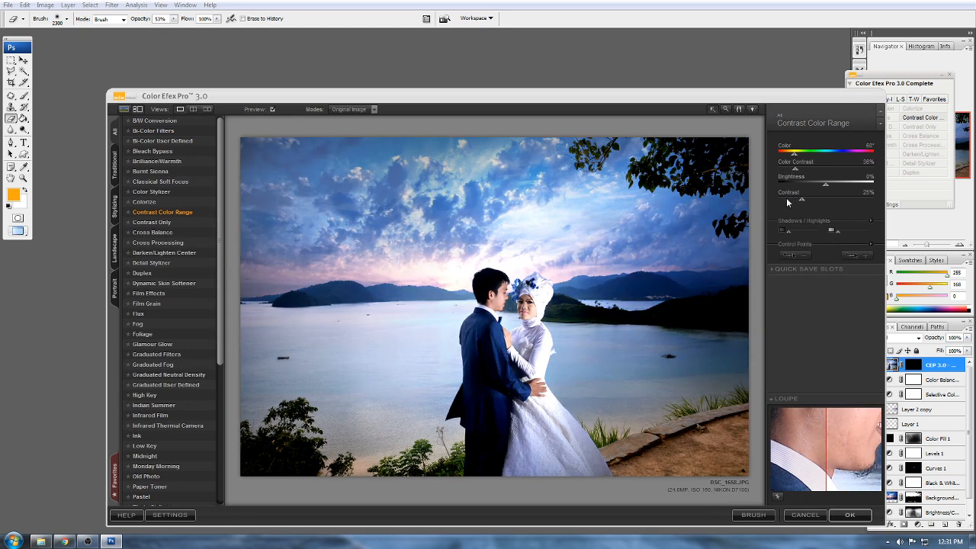
{"action": "left_click", "coordinate": [787, 198]}
{"action": "left_click", "coordinate": [816, 152]}
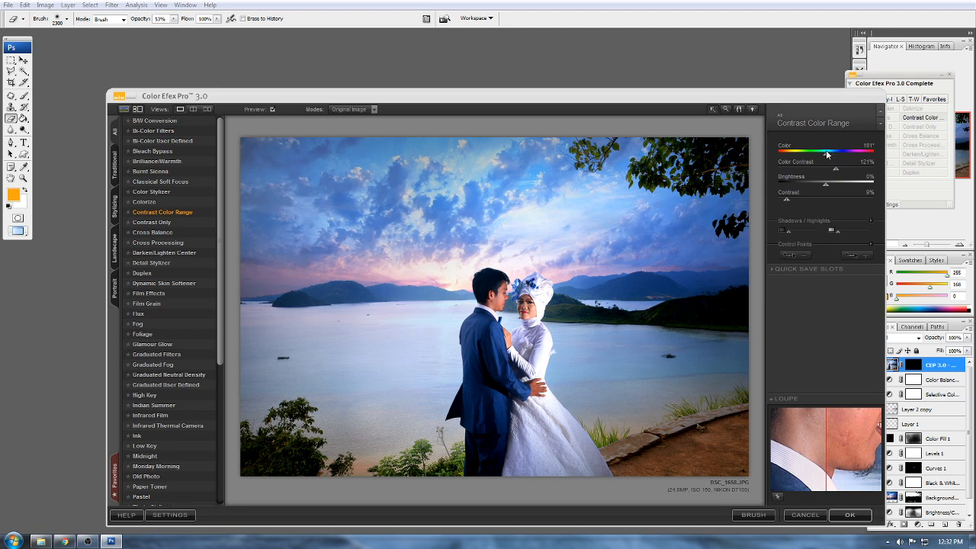
{"action": "left_click", "coordinate": [272, 109]}
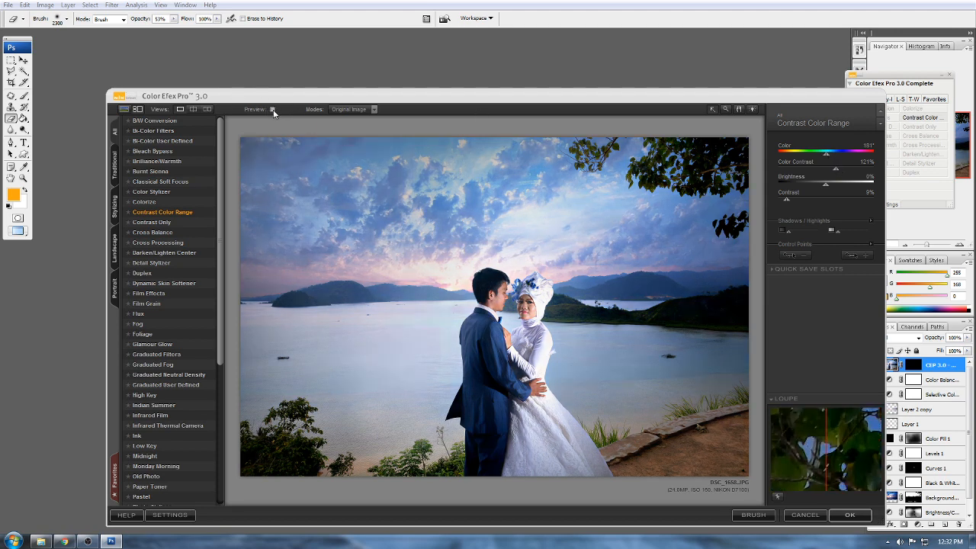
{"action": "left_click", "coordinate": [273, 109]}
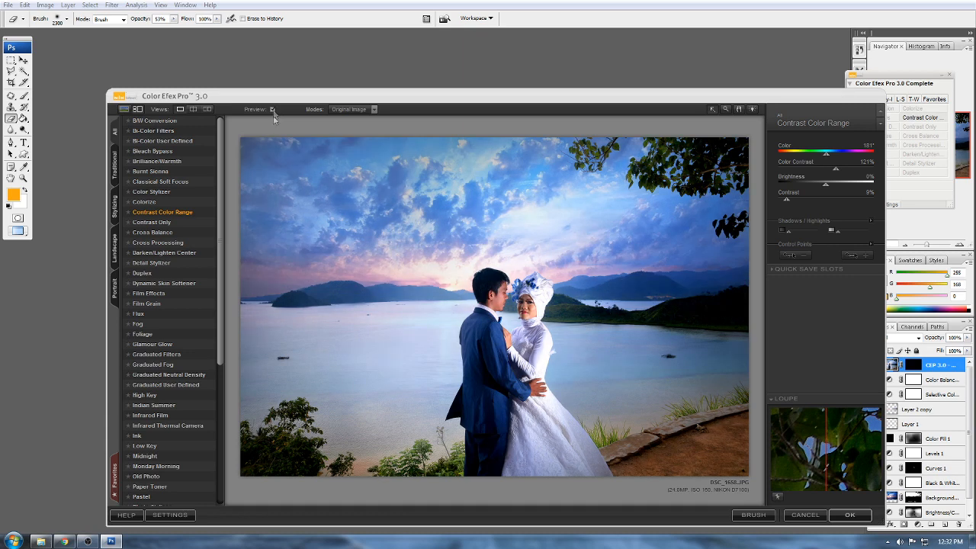
{"action": "left_click", "coordinate": [851, 516]}
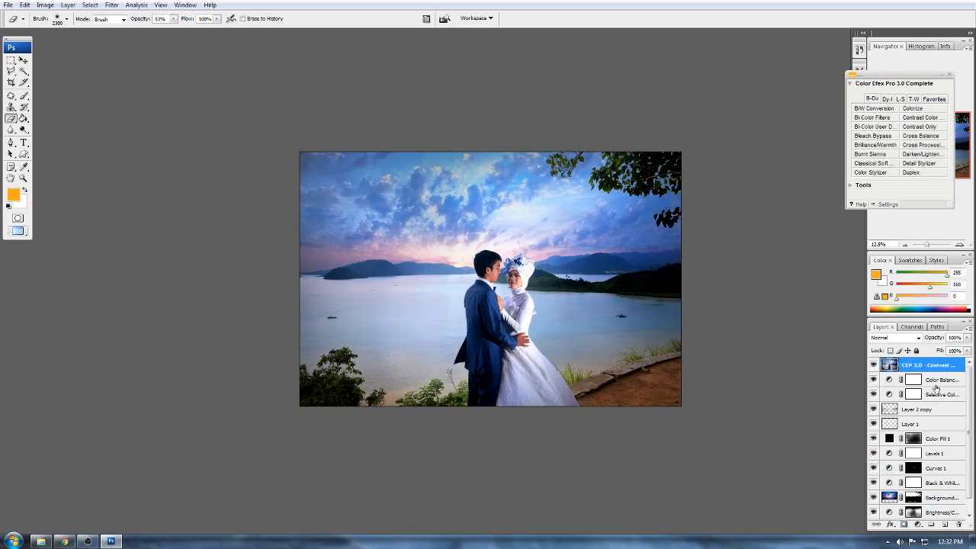
Step: Add a black mask to the Contrast Color Range layer and paint the effect in around the couple with a soft 1714-pixel white brush at 15% opacity
{"action": "left_click", "coordinate": [905, 524], "text": "alt"}
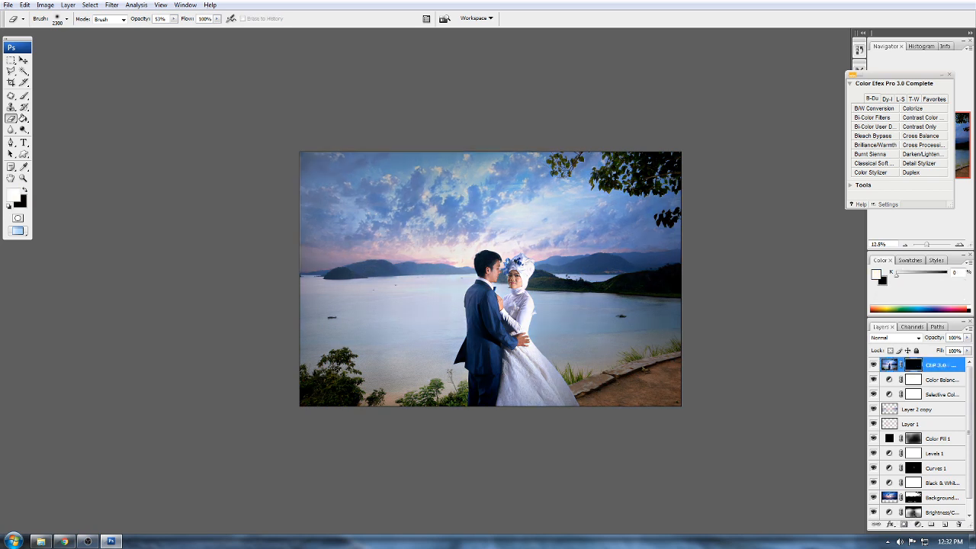
{"action": "left_click", "coordinate": [23, 96]}
{"action": "right_click", "coordinate": [521, 301]}
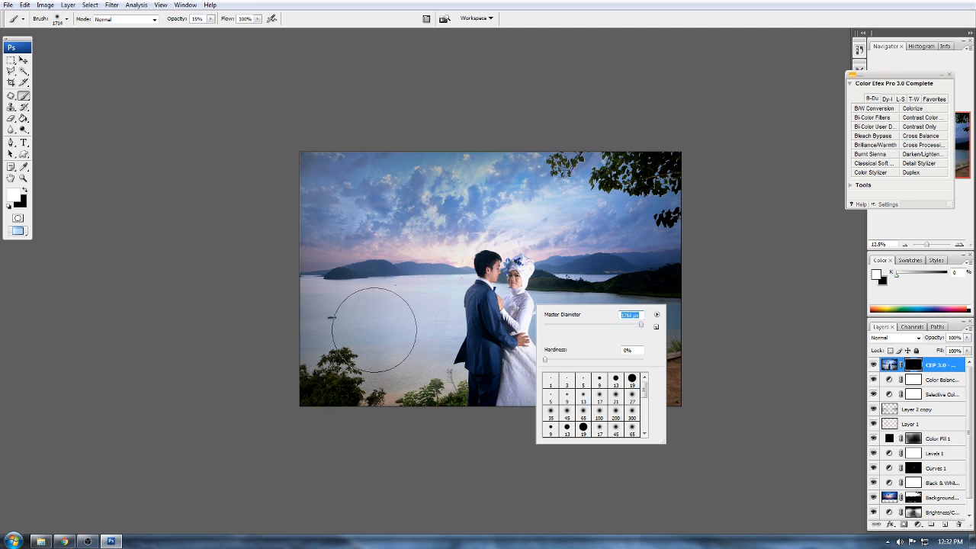
{"action": "left_click", "coordinate": [409, 346]}
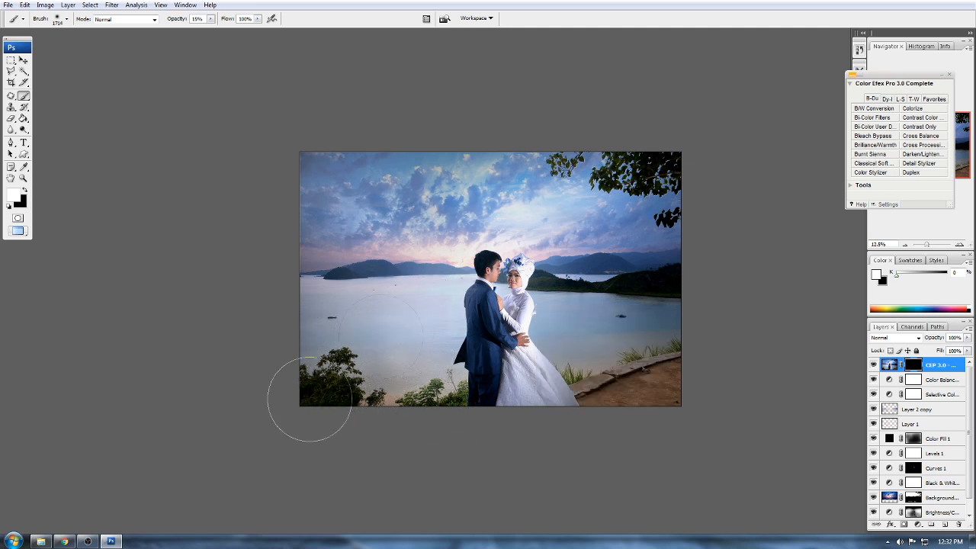
{"action": "mouse_move", "coordinate": [352, 200]}
{"action": "left_mouse_down"}
{"action": "mouse_move", "coordinate": [488, 230]}
{"action": "mouse_move", "coordinate": [603, 271]}
{"action": "mouse_move", "coordinate": [657, 188]}
{"action": "mouse_move", "coordinate": [522, 214]}
{"action": "mouse_move", "coordinate": [637, 274]}
{"action": "mouse_move", "coordinate": [610, 335]}
{"action": "mouse_move", "coordinate": [531, 408]}
{"action": "left_mouse_up"}
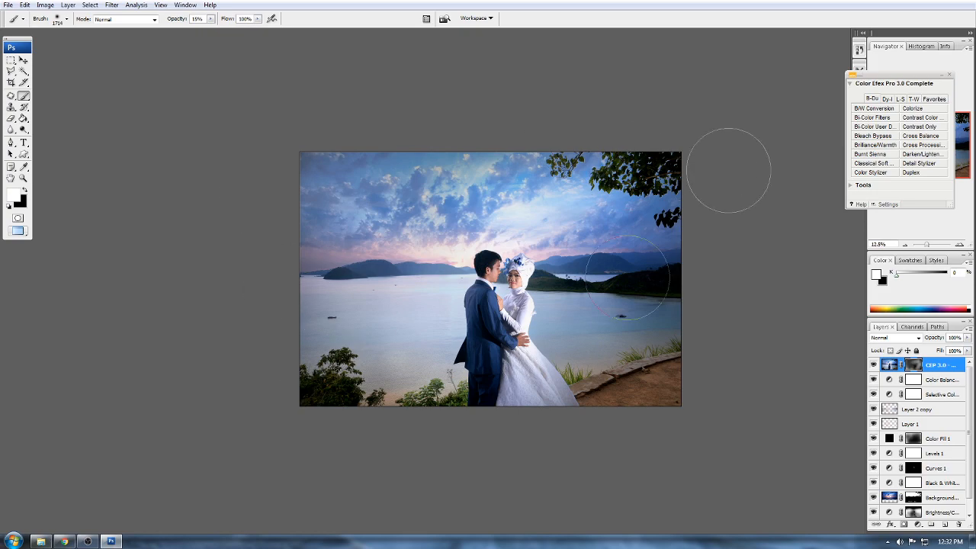
{"action": "scroll", "coordinate": [670, 333], "scroll_direction": "up", "scroll_amount": 2}
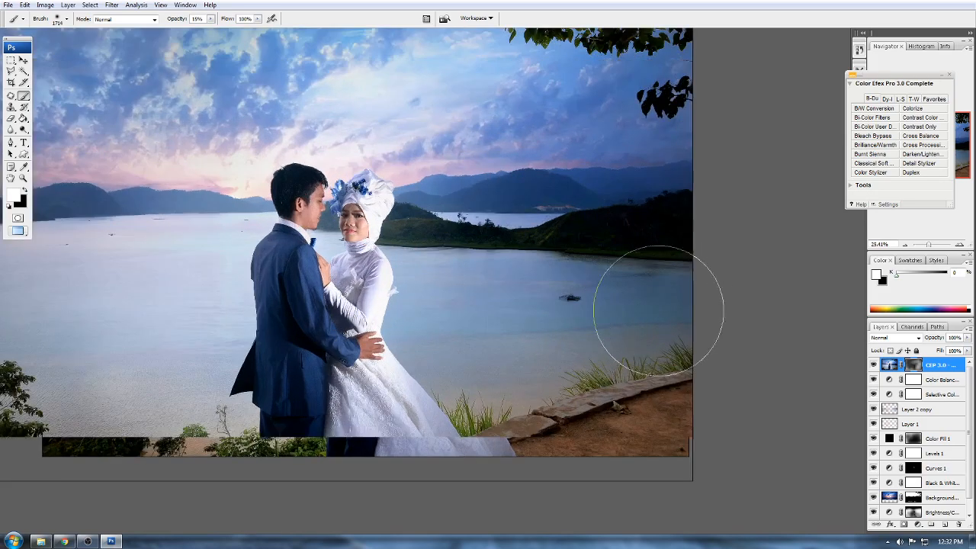
{"action": "scroll", "coordinate": [549, 267], "scroll_direction": "down", "scroll_amount": 2}
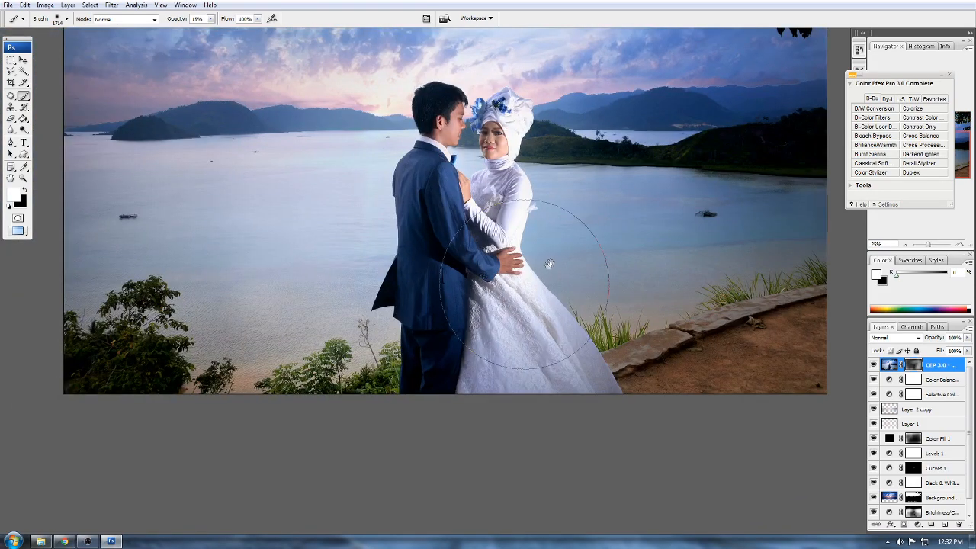
{"action": "scroll", "coordinate": [537, 314], "scroll_direction": "down", "scroll_amount": 1}
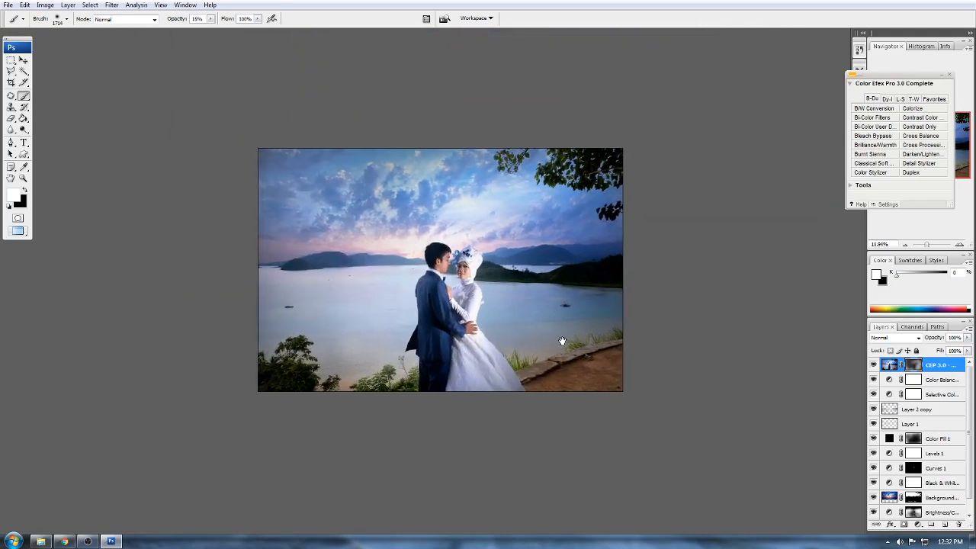
{"action": "scroll", "coordinate": [526, 290], "scroll_direction": "up", "scroll_amount": 1}
{"action": "scroll", "coordinate": [526, 290], "scroll_direction": "down", "scroll_amount": 1}
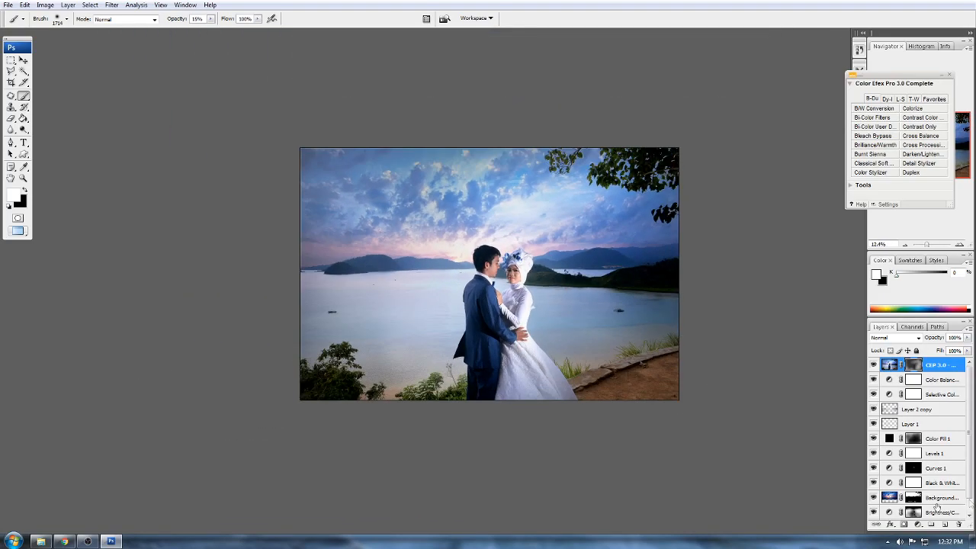
Step: Add a Brightness/Contrast adjustment layer with brightness -65 and contrast +63, and invert its mask to black
{"action": "left_click", "coordinate": [917, 525]}
{"action": "left_click", "coordinate": [913, 398]}
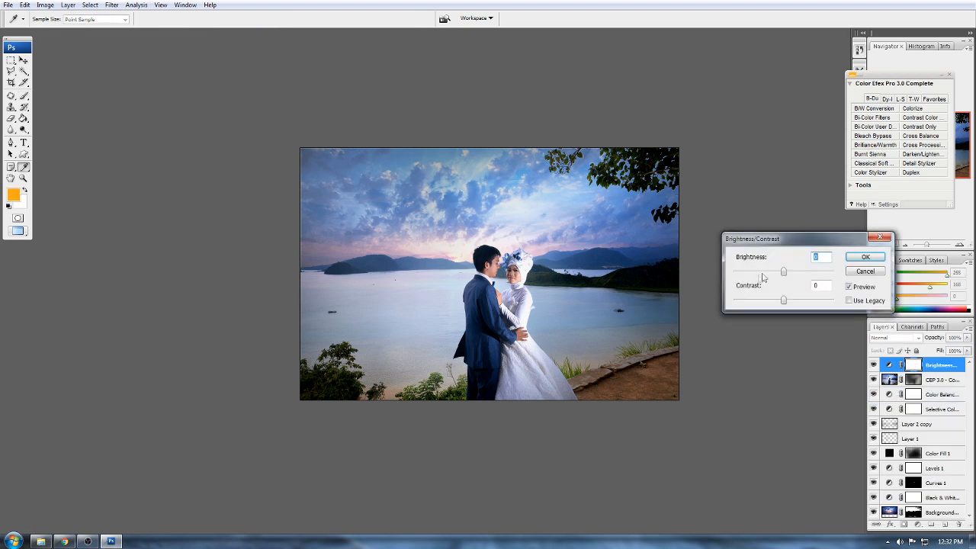
{"action": "left_click_drag", "start_coordinate": [783, 272], "coordinate": [762, 274]}
{"action": "left_click", "coordinate": [815, 300]}
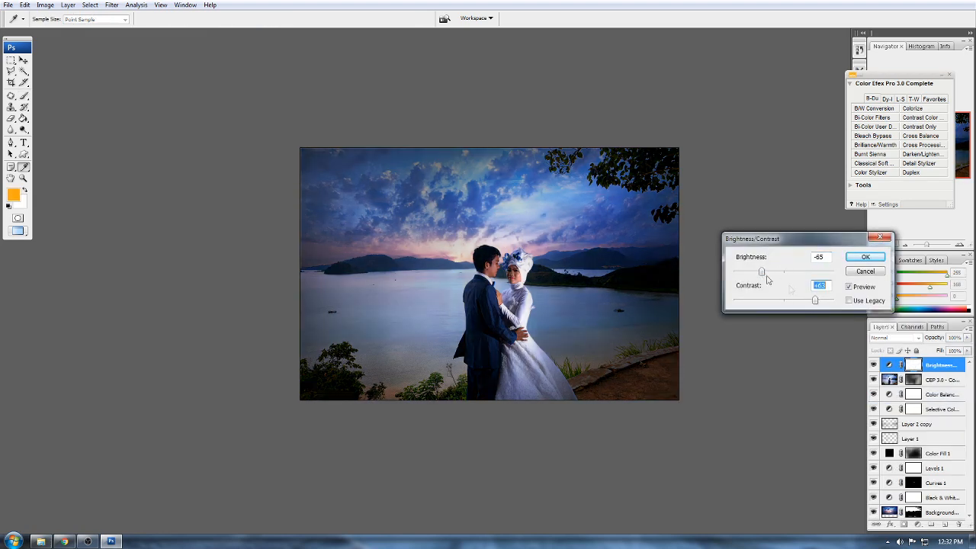
{"action": "key", "text": "Return"}
{"action": "key", "text": "ctrl+i"}
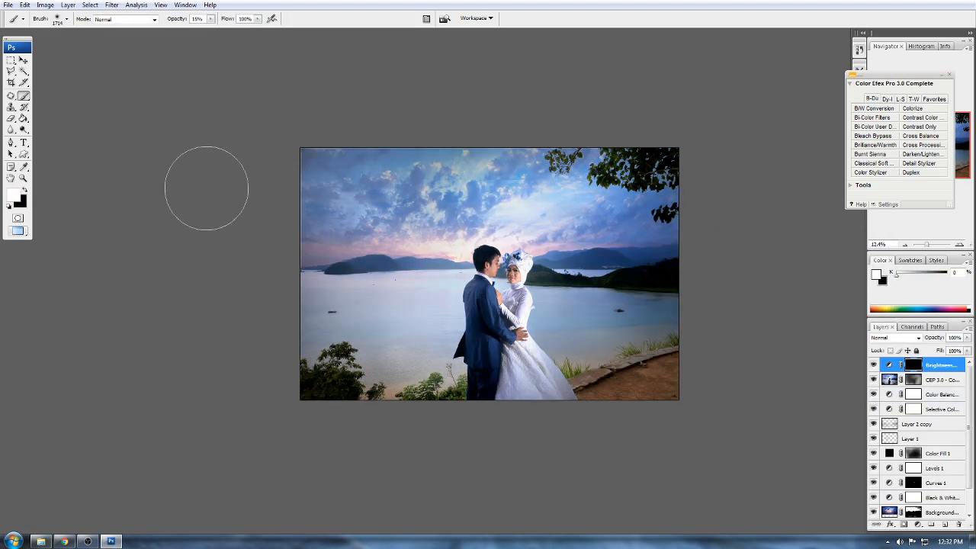
Step: Paint the darkening into the lower part of the photo with a 2500-pixel white brush at 15% opacity, and set the layer opacity to 73%
{"action": "key", "text": "bracketright"}
{"action": "key", "text": "bracketright"}
{"action": "key", "text": "bracketright"}
{"action": "key", "text": "bracketright"}
{"action": "key", "text": "bracketright"}
{"action": "key", "text": "bracketright"}
{"action": "key", "text": "bracketright"}
{"action": "key", "text": "bracketright"}
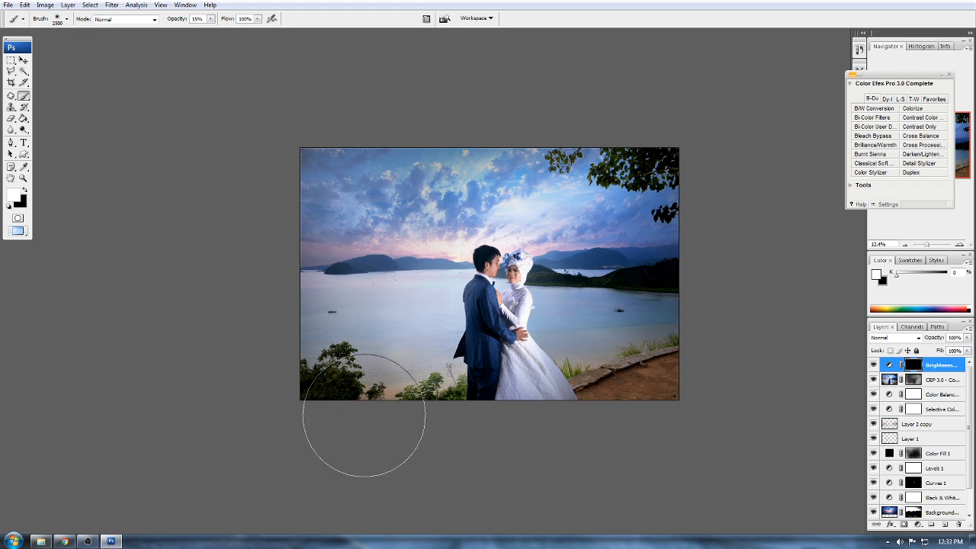
{"action": "left_click", "coordinate": [320, 382]}
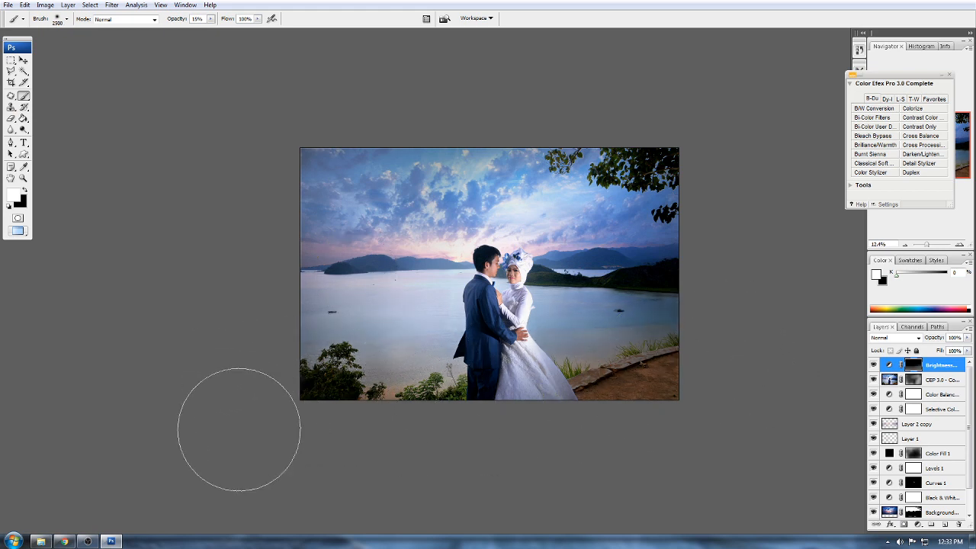
{"action": "left_click", "coordinate": [434, 320]}
{"action": "left_click", "coordinate": [553, 321]}
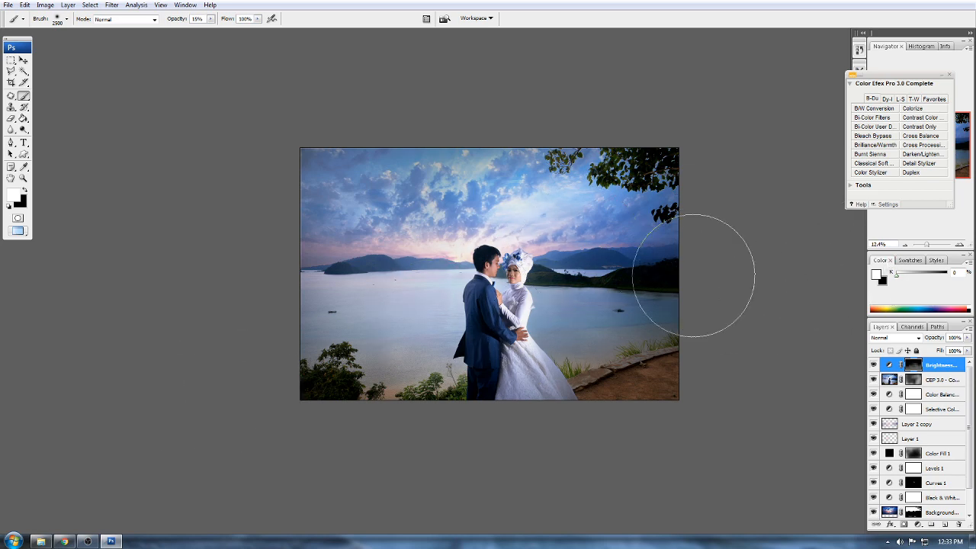
{"action": "scroll", "coordinate": [599, 275], "scroll_direction": "up", "scroll_amount": 5}
{"action": "scroll", "coordinate": [601, 272], "scroll_direction": "down", "scroll_amount": 1}
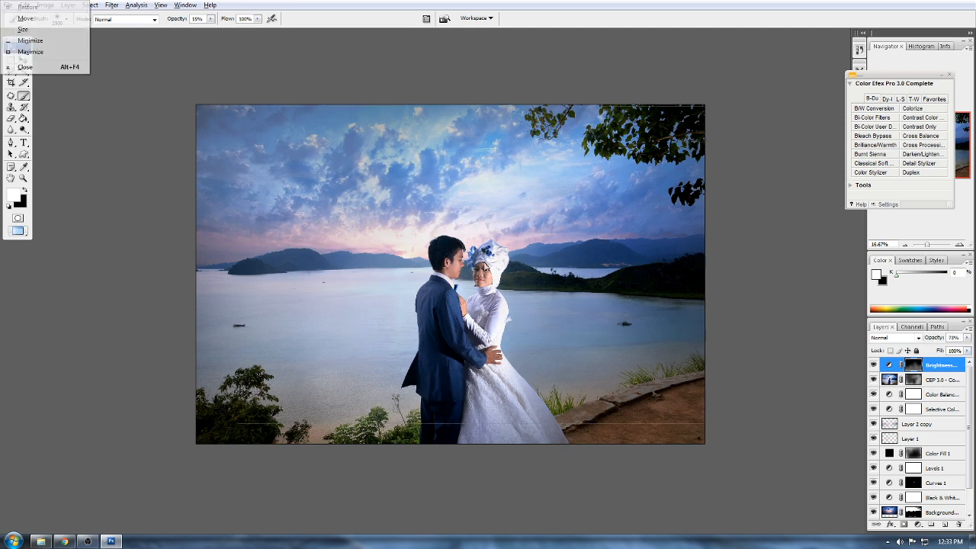
{"action": "scroll", "coordinate": [520, 285], "scroll_direction": "down", "scroll_amount": 2}
{"action": "scroll", "coordinate": [520, 285], "scroll_direction": "up", "scroll_amount": 2}
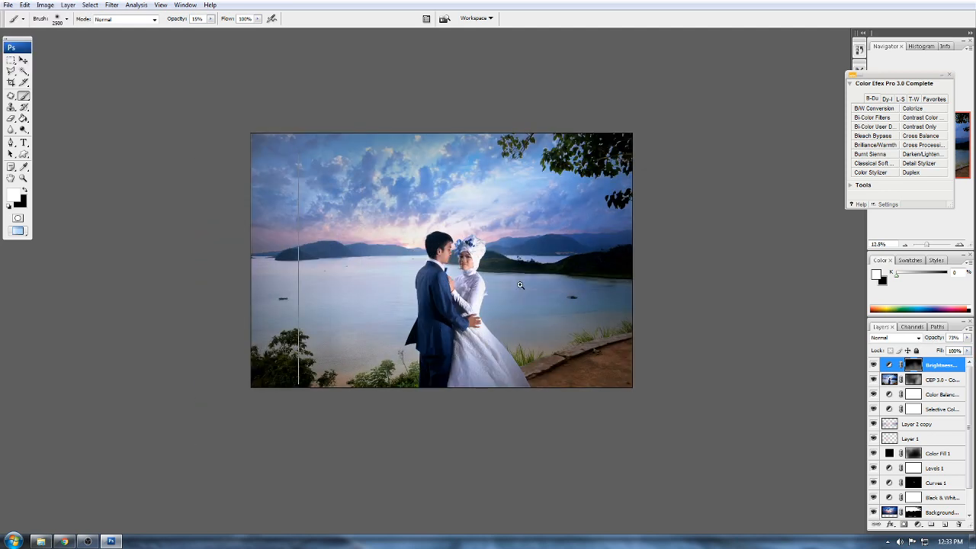
Step: Apply the Darken/Lighten Center filter centered on the couple with center luminosity +2%, border luminosity -18% and center size 25%
{"action": "left_click", "coordinate": [926, 154]}
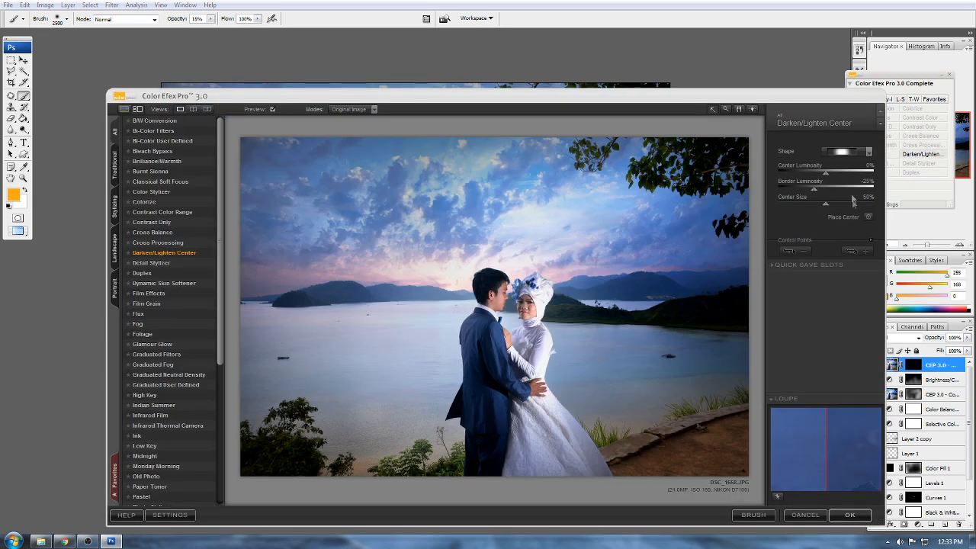
{"action": "left_click", "coordinate": [868, 217]}
{"action": "left_click", "coordinate": [511, 317]}
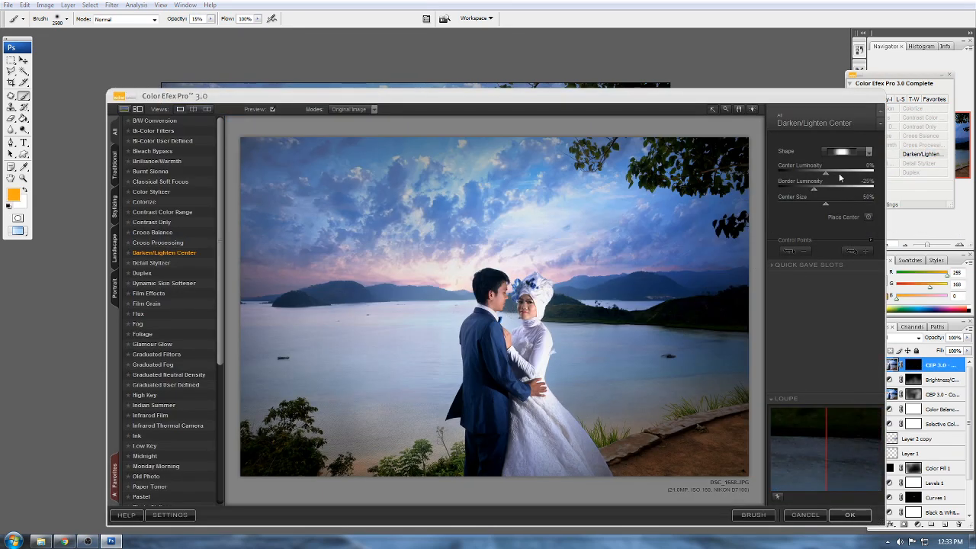
{"action": "left_click_drag", "start_coordinate": [814, 190], "coordinate": [826, 192]}
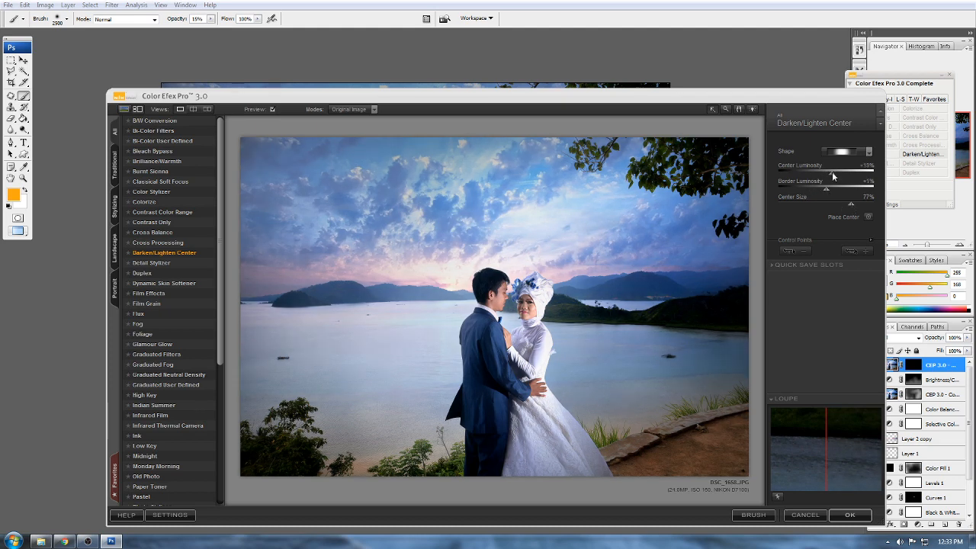
{"action": "left_click_drag", "start_coordinate": [832, 176], "coordinate": [811, 175]}
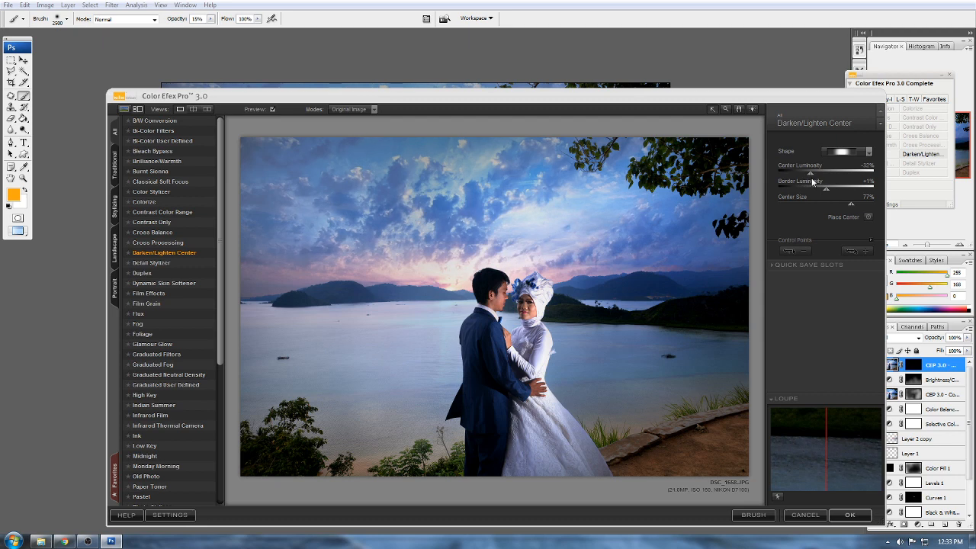
{"action": "left_click_drag", "start_coordinate": [811, 174], "coordinate": [826, 175]}
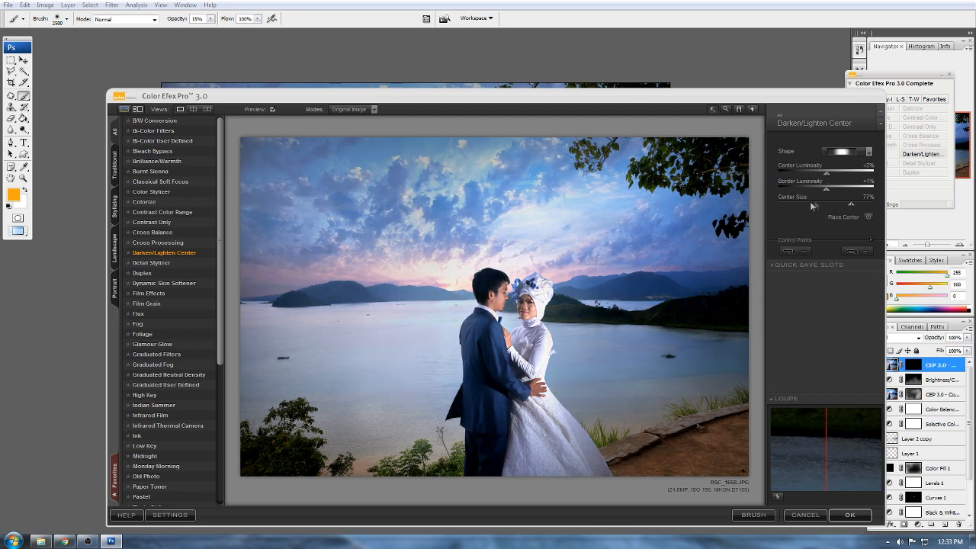
{"action": "left_click", "coordinate": [817, 191]}
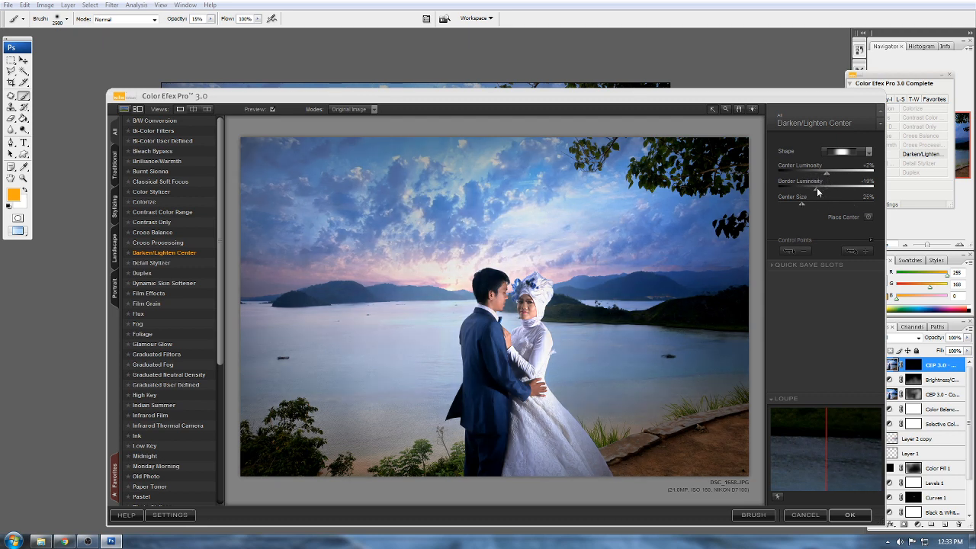
{"action": "left_click", "coordinate": [849, 515]}
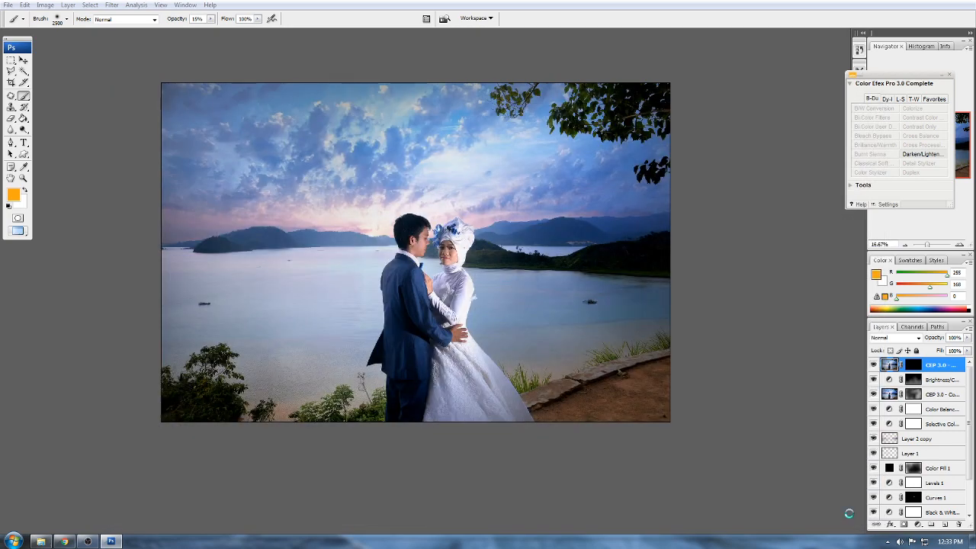
{"action": "scroll", "coordinate": [495, 345], "scroll_direction": "down", "scroll_amount": 4}
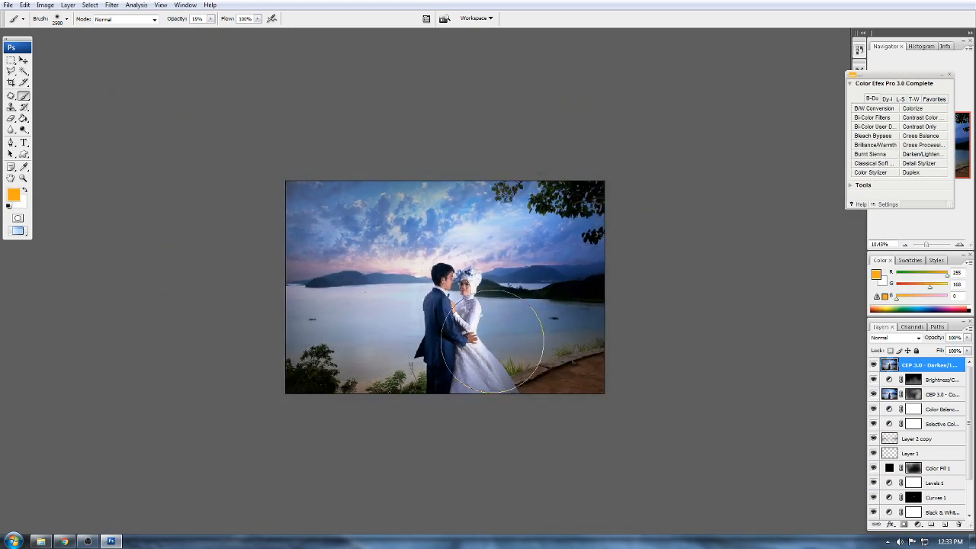
Step: Examine the couple, sky and sea at several magnifications with the darkened edges applied
{"action": "left_click", "coordinate": [435, 291], "text": "ctrl"}
{"action": "left_click", "coordinate": [431, 291], "text": "ctrl"}
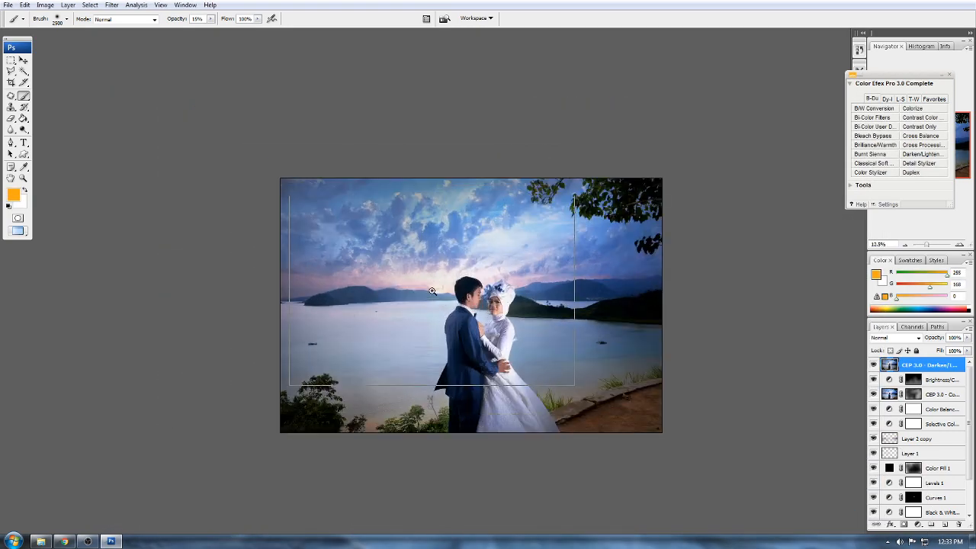
{"action": "left_click", "coordinate": [432, 290], "text": "ctrl"}
{"action": "scroll", "coordinate": [451, 292], "scroll_direction": "up", "scroll_amount": 3}
{"action": "scroll", "coordinate": [474, 297], "scroll_direction": "down", "scroll_amount": 5}
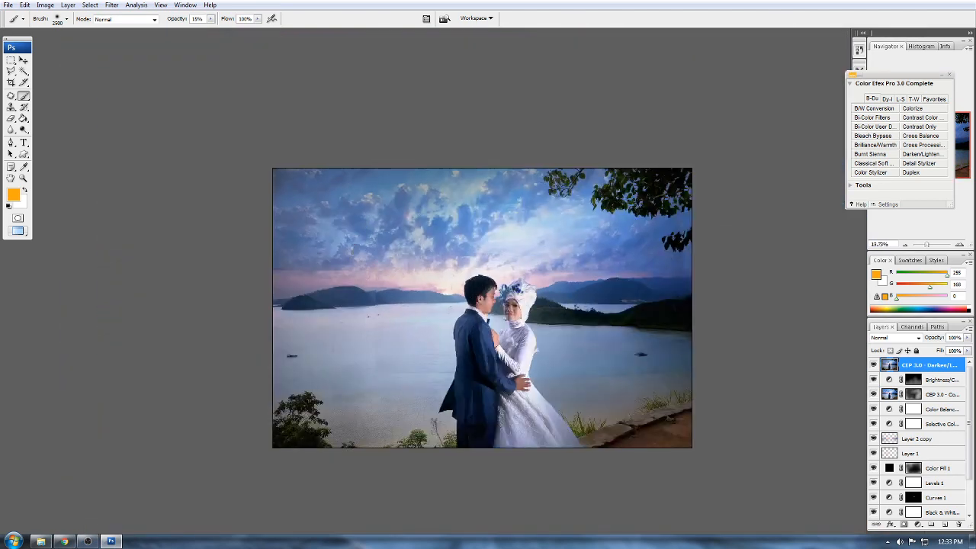
{"action": "scroll", "coordinate": [543, 305], "scroll_direction": "down", "scroll_amount": 2}
{"action": "scroll", "coordinate": [544, 305], "scroll_direction": "up", "scroll_amount": 3}
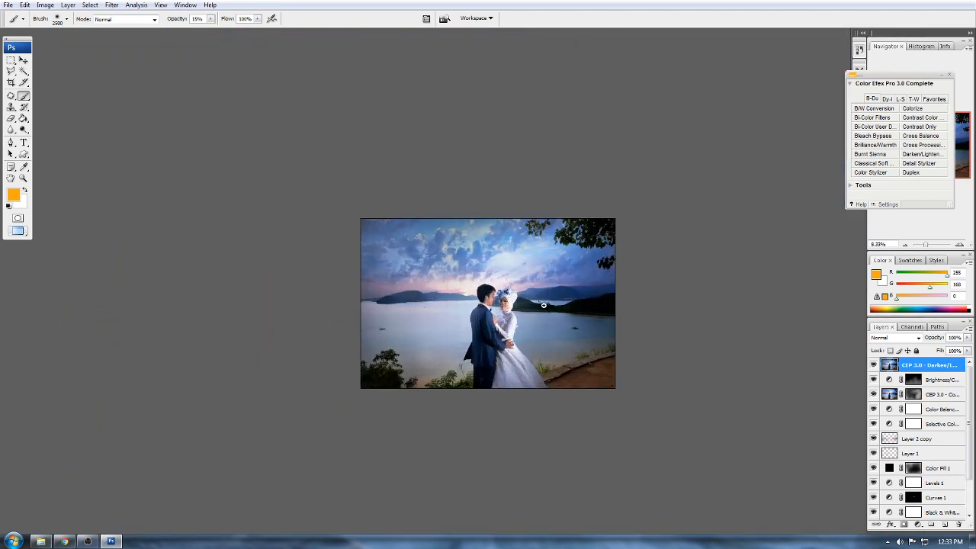
{"action": "scroll", "coordinate": [543, 305], "scroll_direction": "up", "scroll_amount": 2}
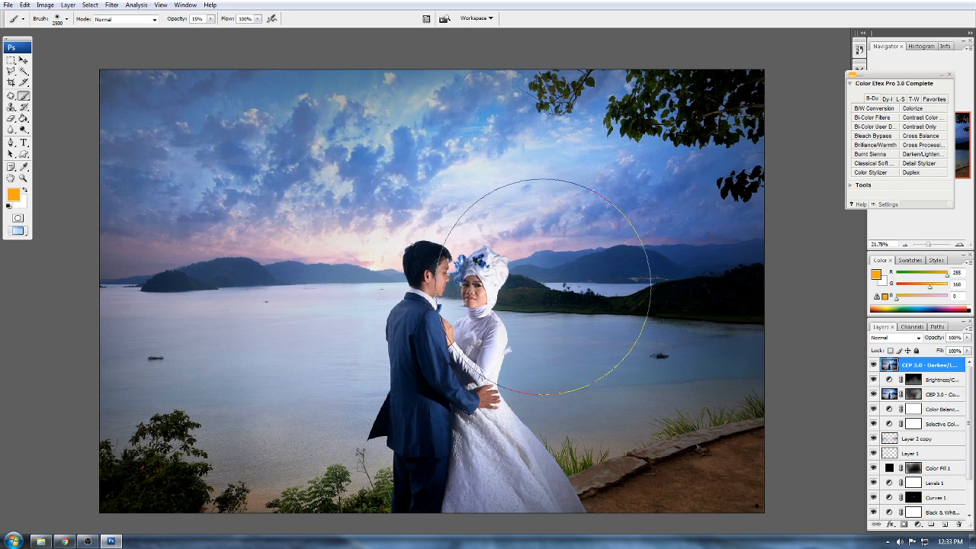
{"action": "scroll", "coordinate": [537, 298], "scroll_direction": "down", "scroll_amount": 2}
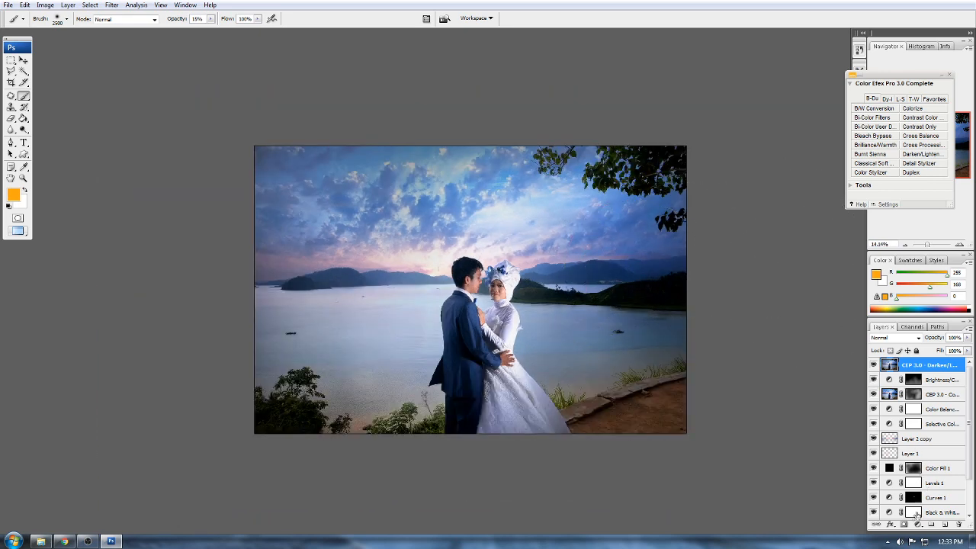
{"action": "left_click", "coordinate": [917, 524]}
{"action": "left_click", "coordinate": [914, 397]}
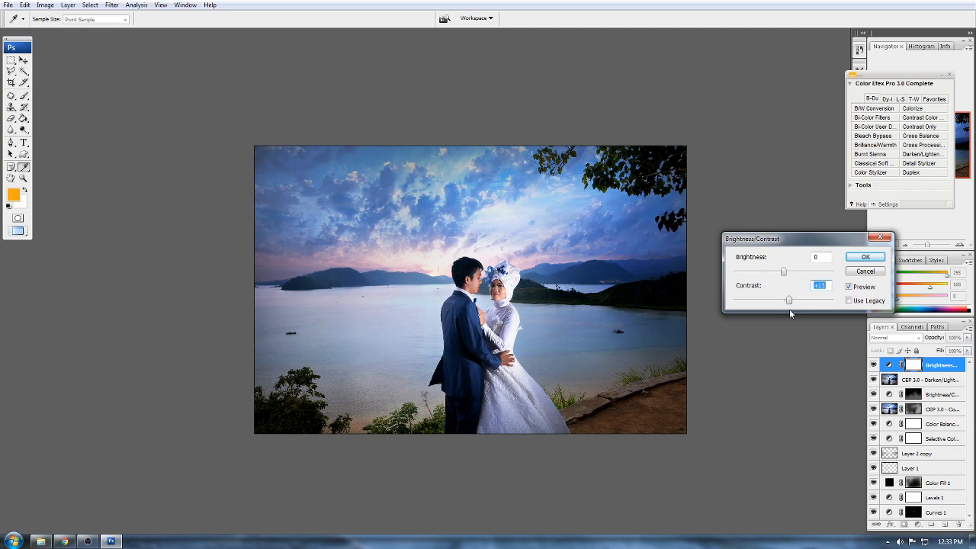
{"action": "left_click_drag", "start_coordinate": [784, 273], "coordinate": [788, 273]}
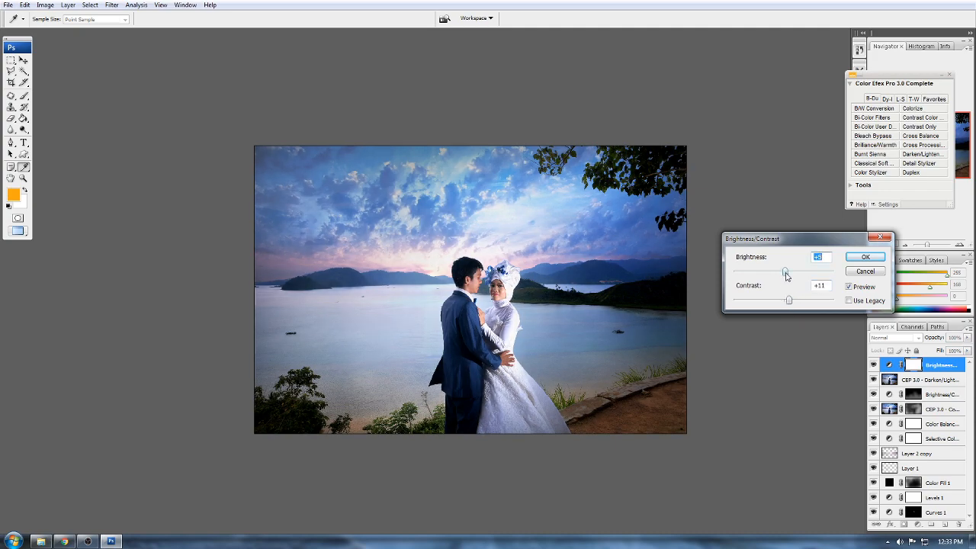
{"action": "left_click", "coordinate": [864, 272]}
Step: Switch from full-screen to the standard windowed view, close the sunset sky source image, and show the whole wedding photo in its window
{"action": "key", "text": "ctrl+plus"}
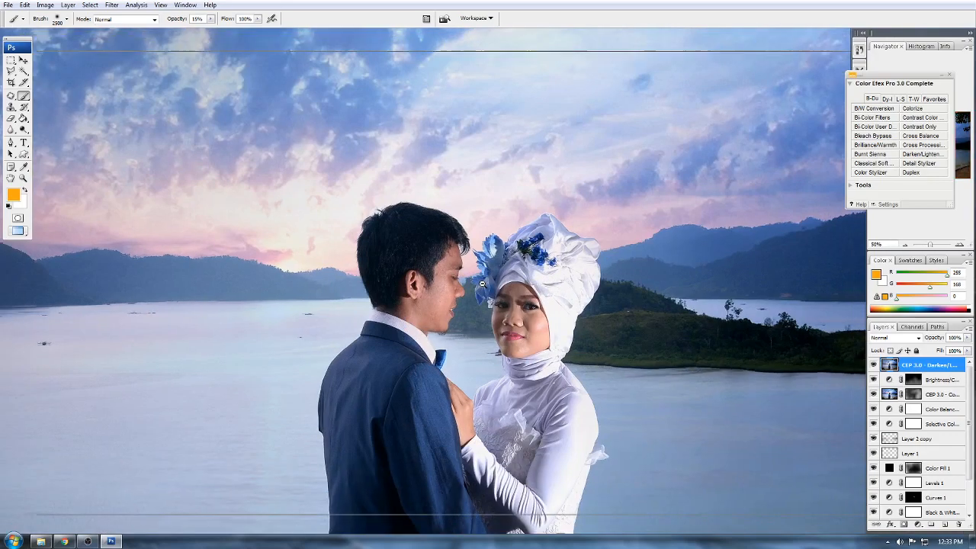
{"action": "scroll", "coordinate": [476, 282], "scroll_direction": "down", "scroll_amount": 5}
{"action": "key", "text": "f"}
{"action": "key", "text": "f"}
{"action": "left_click", "coordinate": [283, 50]}
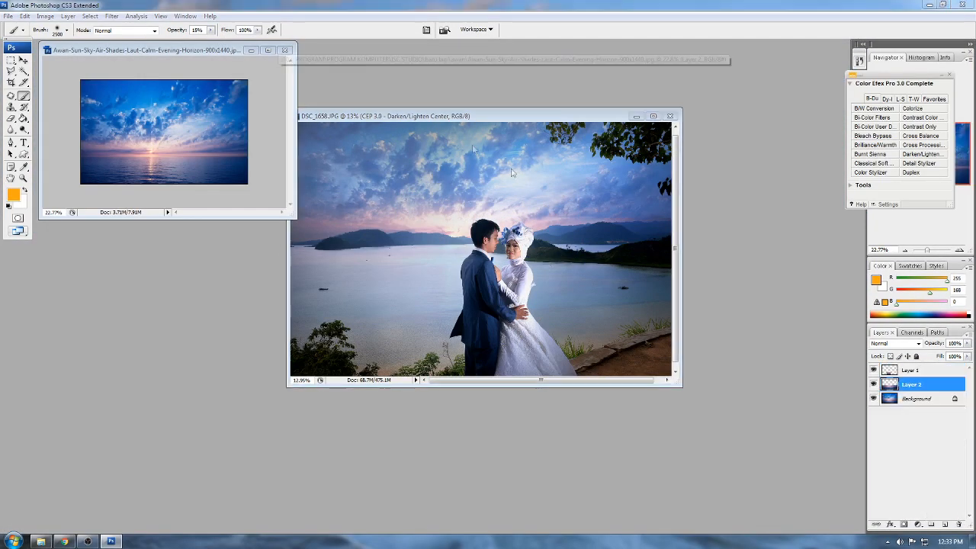
{"action": "left_click", "coordinate": [489, 206]}
{"action": "left_click", "coordinate": [500, 238], "text": "ctrl"}
{"action": "scroll", "coordinate": [501, 238], "scroll_direction": "down", "scroll_amount": 2}
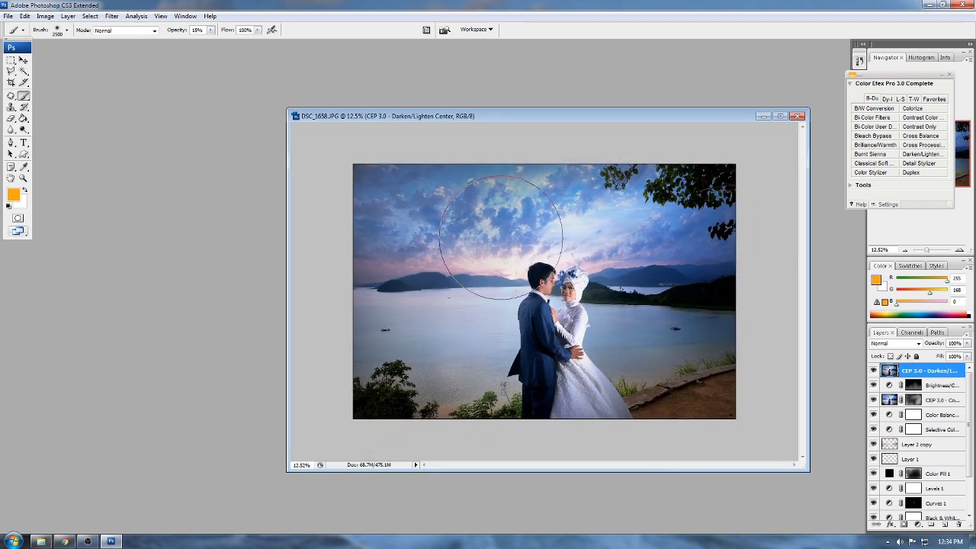